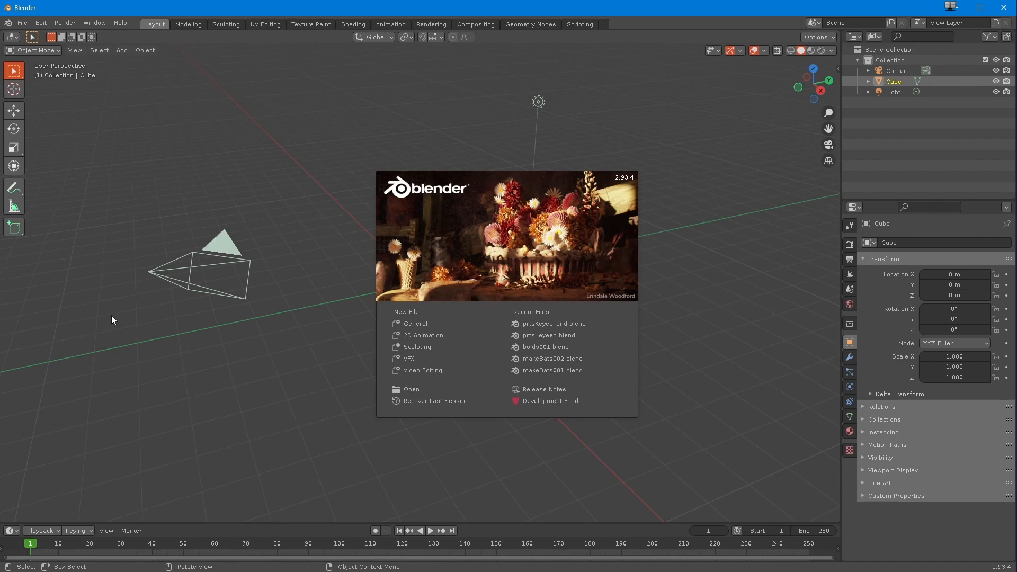
Step: Delete the default cube, light and camera from the scene
{"action": "left_click", "coordinate": [295, 286]}
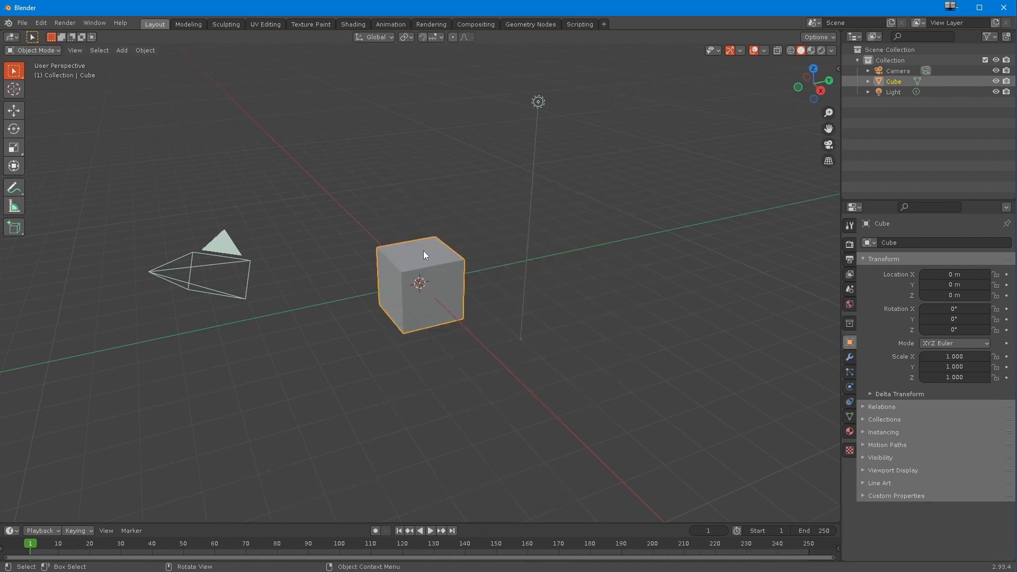
{"action": "key", "text": "Delete"}
{"action": "left_click_drag", "start_coordinate": [476, 73], "coordinate": [616, 221]}
{"action": "key", "text": "Delete"}
{"action": "left_click_drag", "start_coordinate": [139, 220], "coordinate": [326, 346]}
{"action": "key", "text": "Delete"}
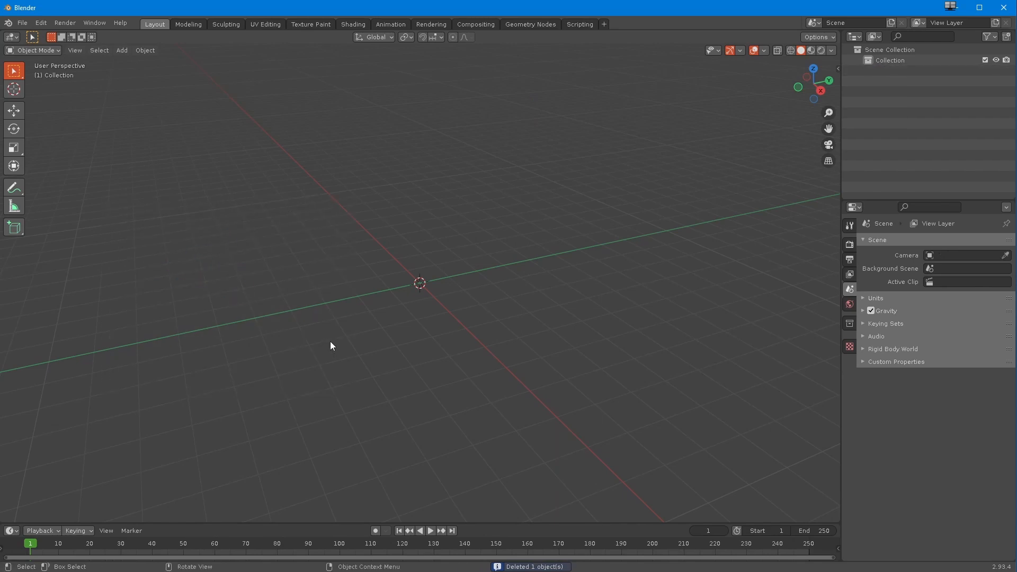
Step: Add an ico sphere mesh at the world origin
{"action": "middle_click_drag", "start_coordinate": [317, 295], "coordinate": [329, 378]}
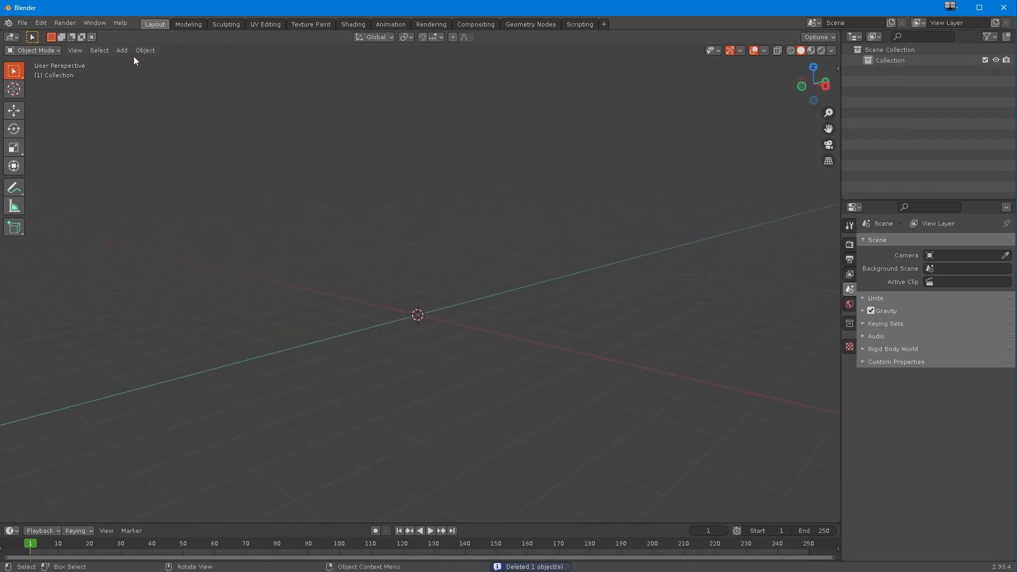
{"action": "left_click", "coordinate": [121, 51]}
{"action": "mouse_move", "coordinate": [123, 62]}
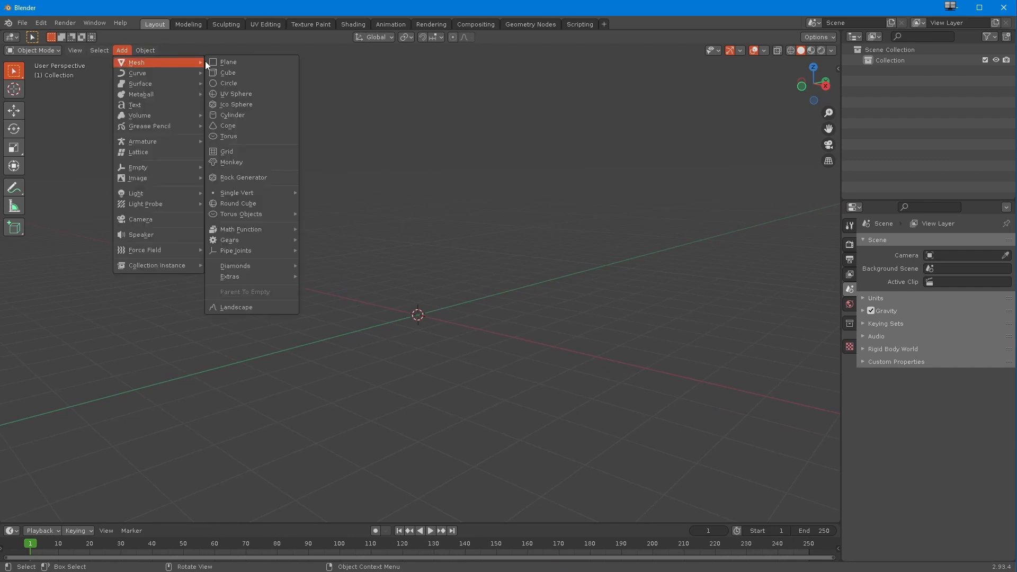
{"action": "left_click", "coordinate": [223, 105]}
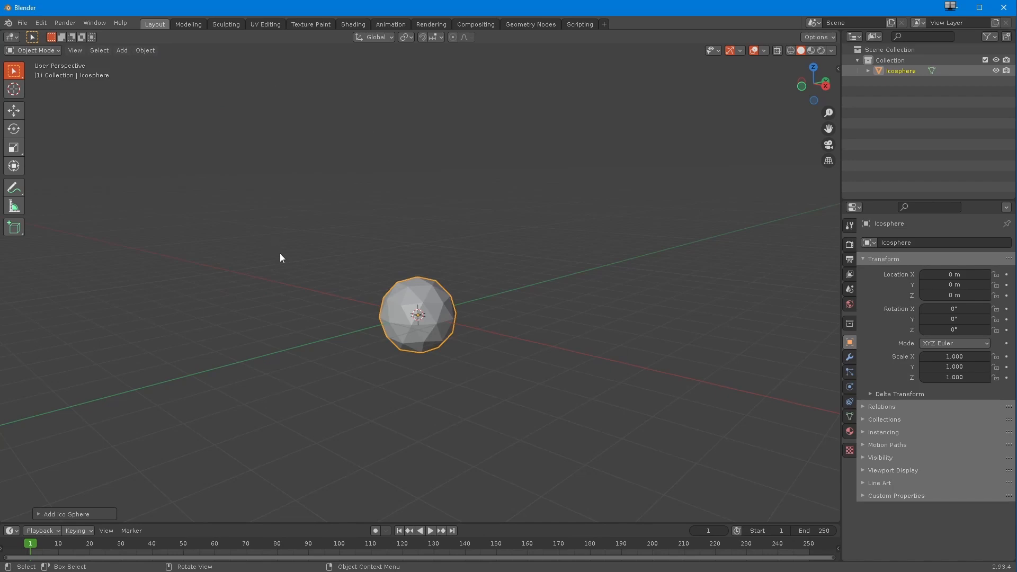
Step: Raise the ico sphere along the Z axis to a height of about 1.17 m
{"action": "left_click", "coordinate": [13, 110]}
{"action": "middle_click_drag", "start_coordinate": [178, 211], "coordinate": [355, 264]}
{"action": "left_click_drag", "start_coordinate": [424, 290], "coordinate": [423, 222]}
{"action": "middle_click_drag", "start_coordinate": [423, 222], "coordinate": [347, 300]}
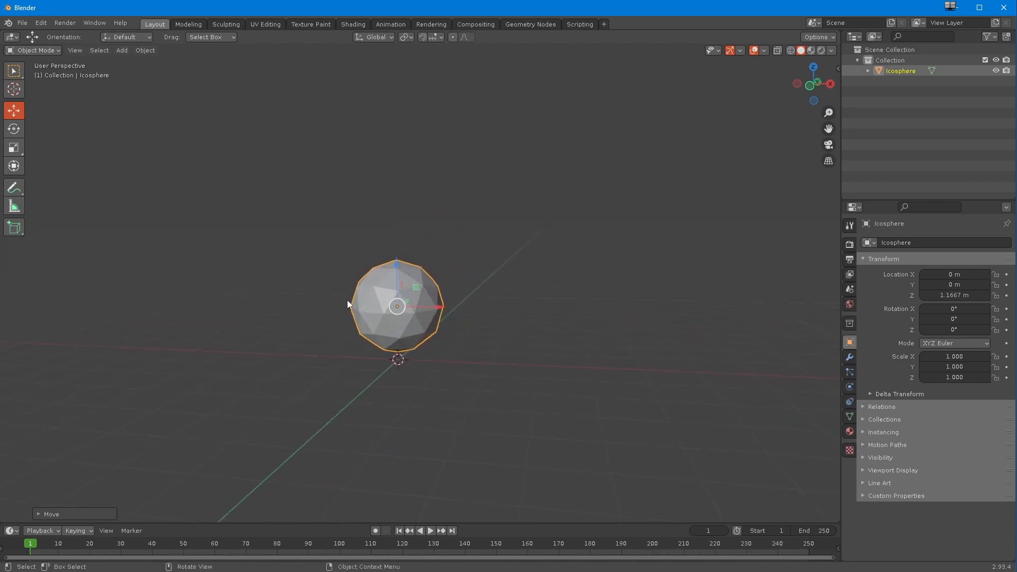
{"action": "mouse_move", "coordinate": [594, 390]}
{"action": "middle_mouse_down"}
{"action": "mouse_move", "coordinate": [275, 335]}
{"action": "mouse_move", "coordinate": [277, 345]}
{"action": "mouse_move", "coordinate": [294, 329]}
{"action": "mouse_move", "coordinate": [290, 375]}
{"action": "middle_mouse_up"}
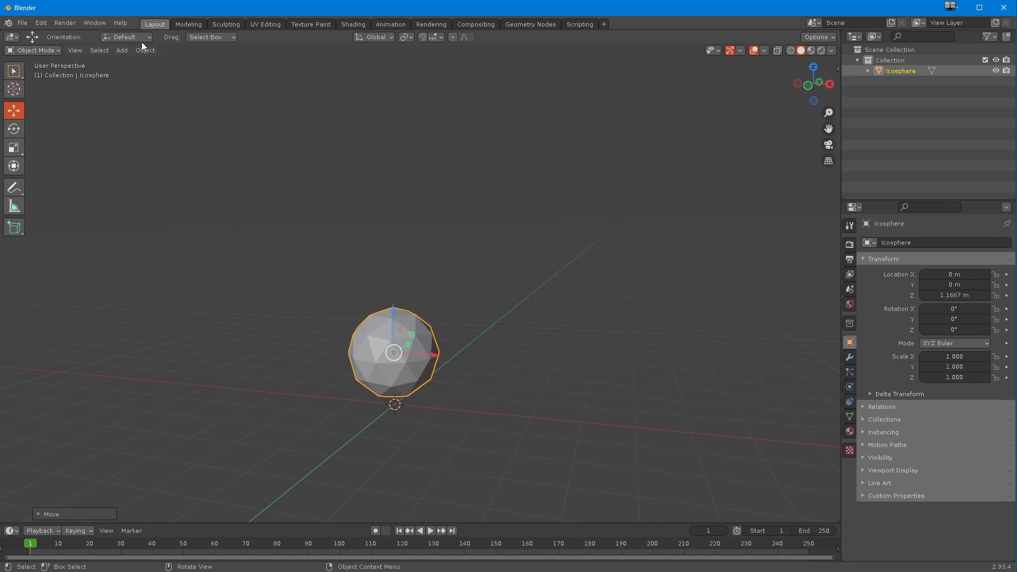
Step: Add a Teapot+ mesh and raise it above the ico sphere to a Z location of about 4.6 m
{"action": "left_click", "coordinate": [122, 49]}
{"action": "mouse_move", "coordinate": [126, 64]}
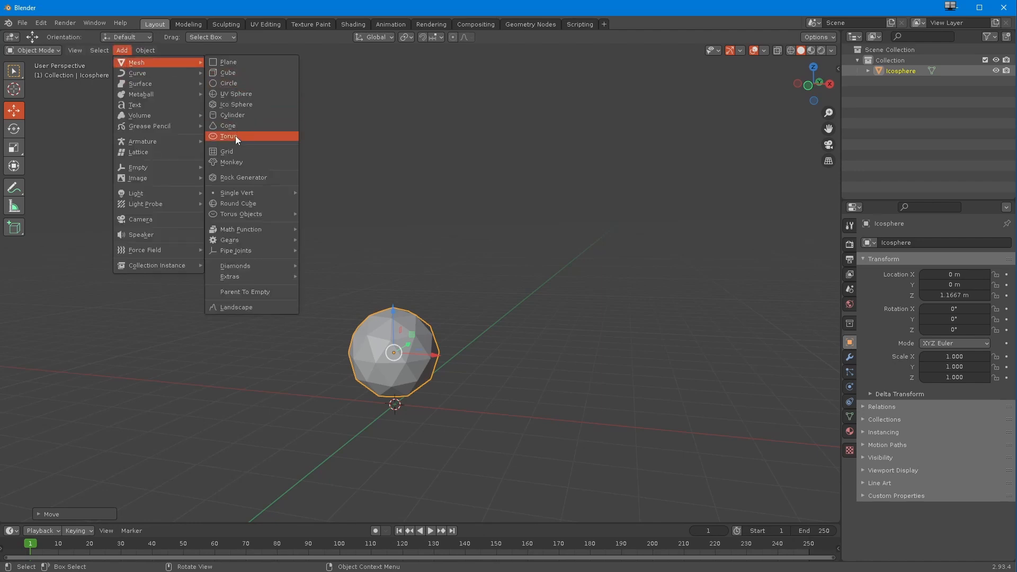
{"action": "mouse_move", "coordinate": [226, 274]}
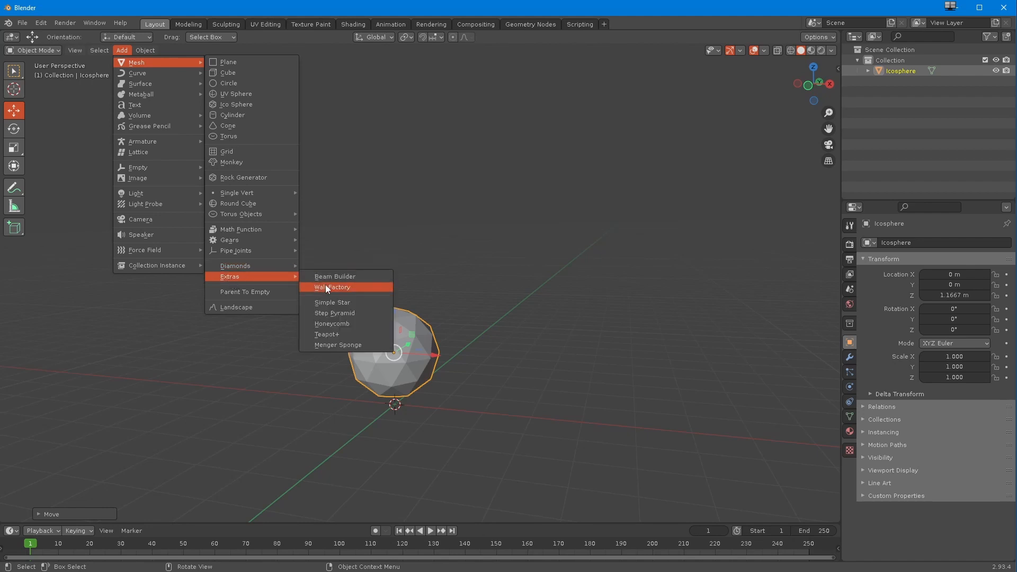
{"action": "left_click", "coordinate": [320, 334]}
{"action": "left_click_drag", "start_coordinate": [393, 364], "coordinate": [354, 236]}
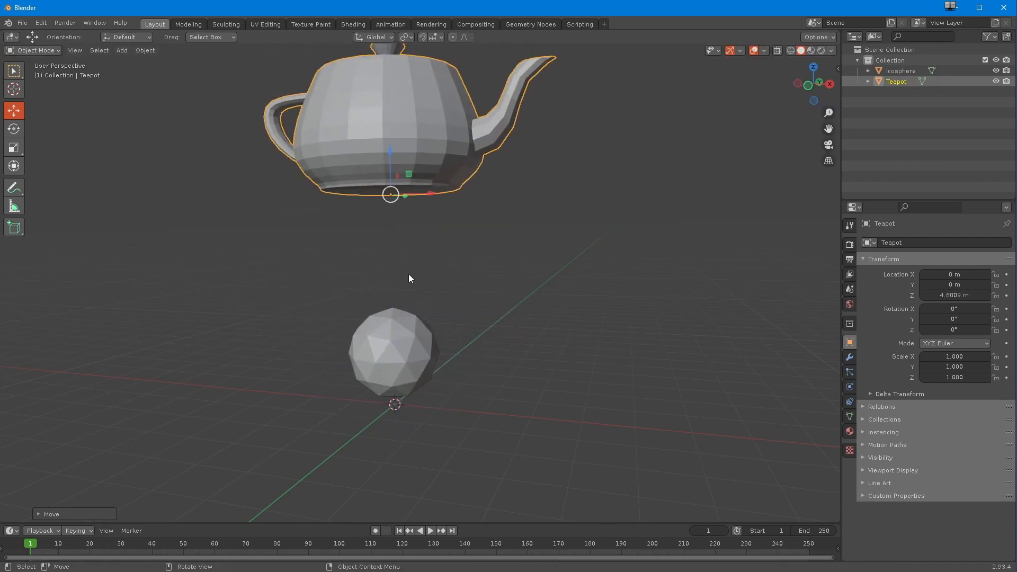
Step: Scale the teapot down uniformly to about 0.6
{"action": "left_click", "coordinate": [14, 147]}
{"action": "key", "text": "s"}
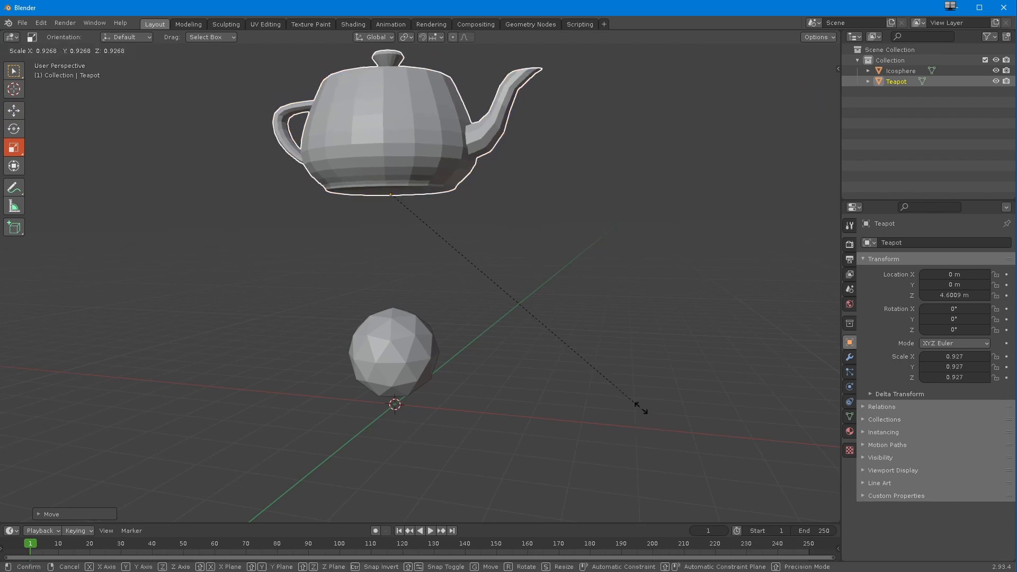
{"action": "left_click", "coordinate": [546, 332]}
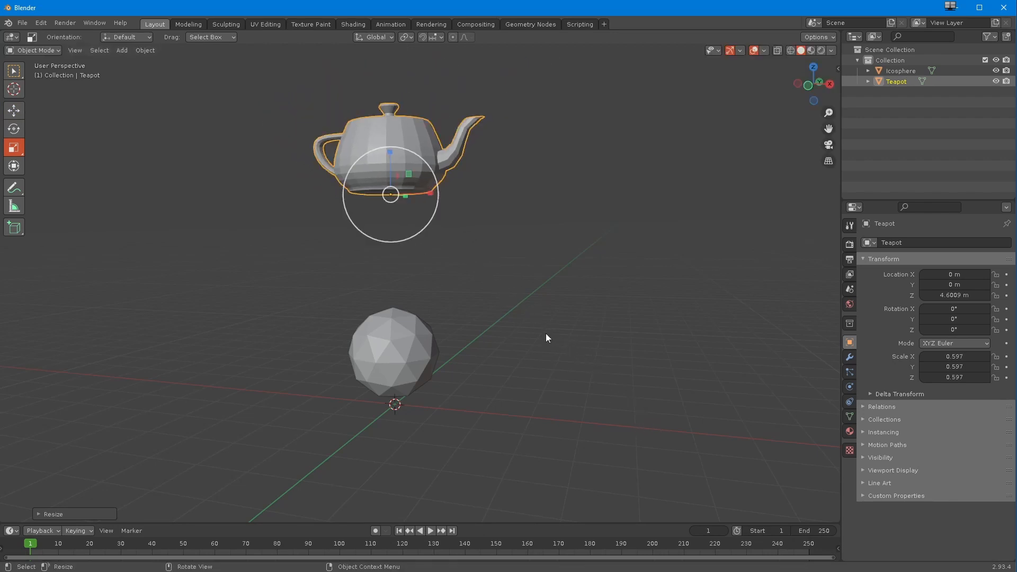
Step: Add a Supertoroid mesh at the world origin
{"action": "left_click", "coordinate": [121, 51]}
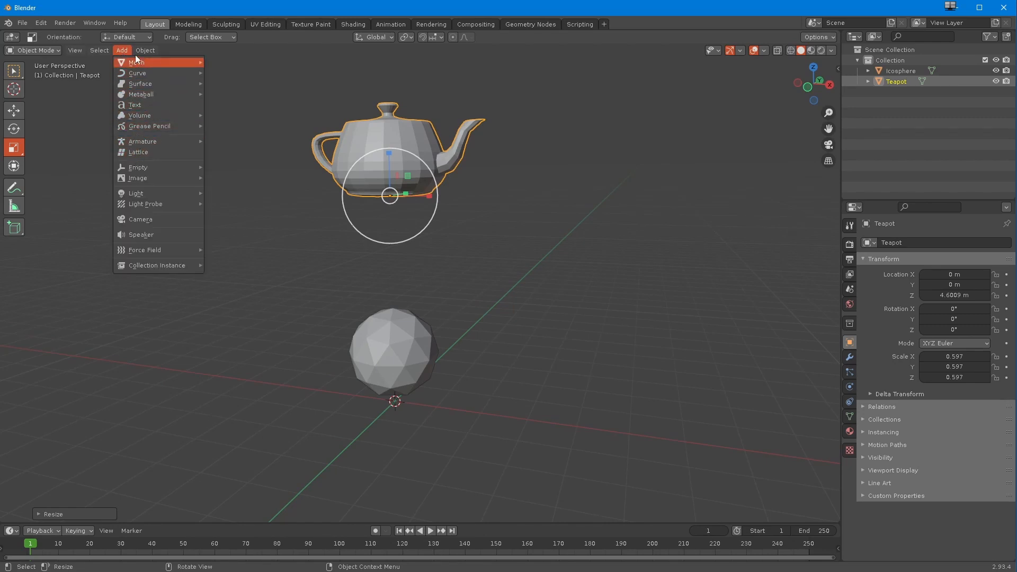
{"action": "mouse_move", "coordinate": [136, 62]}
{"action": "mouse_move", "coordinate": [249, 214]}
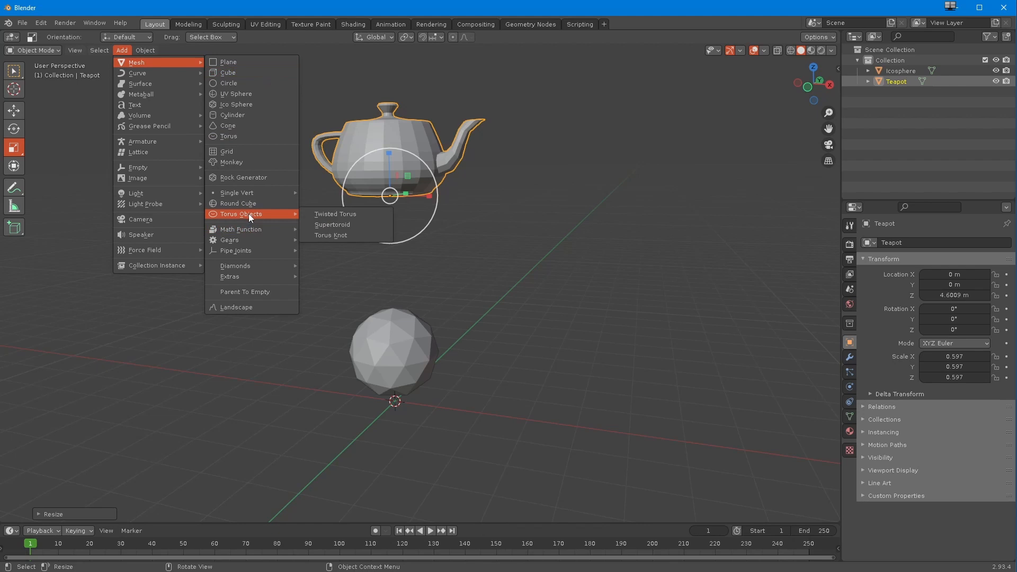
{"action": "left_click", "coordinate": [320, 227]}
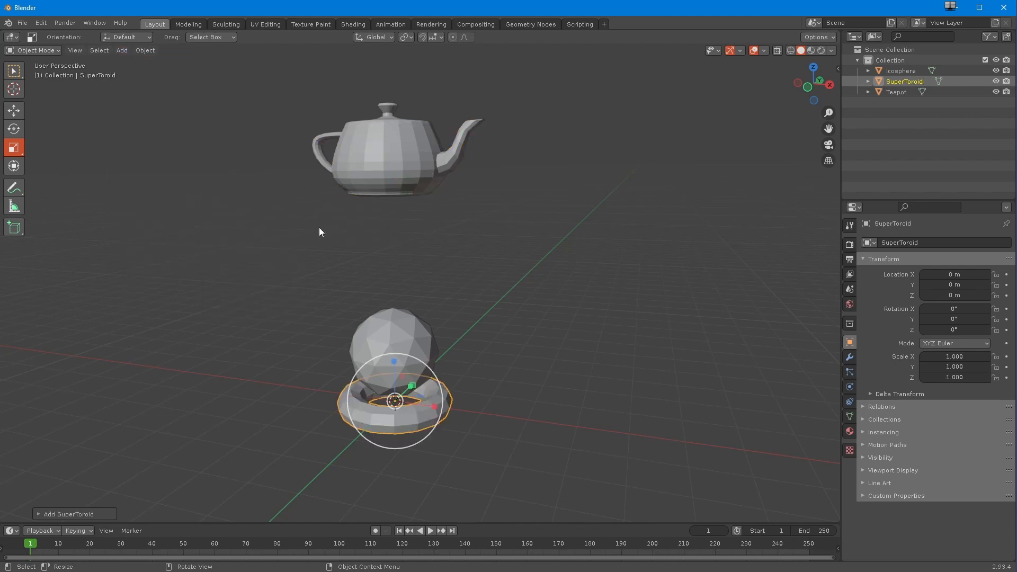
Step: Set the supertoroid's U-segments to 21, V-segments to 11 and cross manipulator to 0.34
{"action": "left_click", "coordinate": [42, 514]}
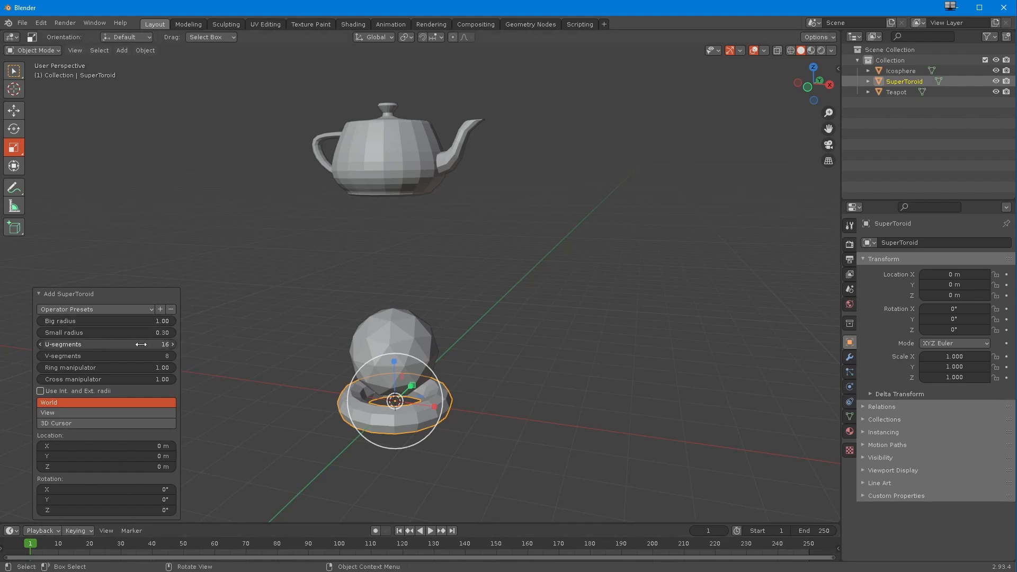
{"action": "left_click", "coordinate": [172, 344]}
{"action": "left_click", "coordinate": [172, 344]}
{"action": "left_click", "coordinate": [172, 344]}
{"action": "left_click", "coordinate": [172, 344]}
{"action": "left_click", "coordinate": [172, 345]}
{"action": "left_click_drag", "start_coordinate": [93, 354], "coordinate": [99, 379]}
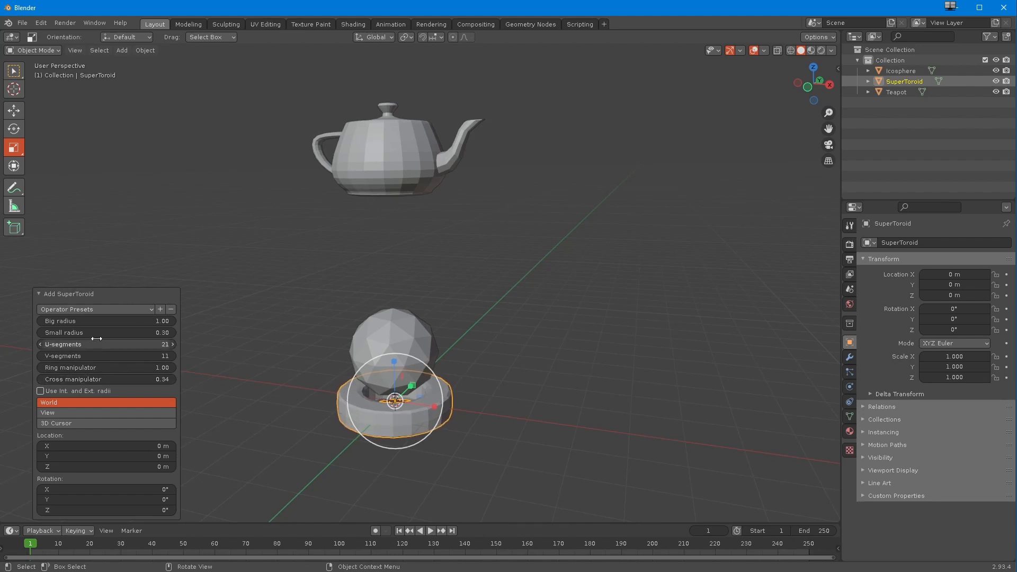
Step: Raise the supertoroid along the Z axis until it sits between the ico sphere and the teapot
{"action": "left_click", "coordinate": [14, 110]}
{"action": "left_click_drag", "start_coordinate": [392, 361], "coordinate": [391, 213]}
{"action": "left_click", "coordinate": [230, 234]}
Step: Review the vertical stack by selecting the ico sphere, supertoroid and teapot in turn from bottom to top
{"action": "middle_click_drag", "start_coordinate": [230, 235], "coordinate": [381, 365]}
{"action": "left_click", "coordinate": [382, 365]}
{"action": "left_click", "coordinate": [374, 259]}
{"action": "middle_click_drag", "start_coordinate": [374, 259], "coordinate": [355, 272]}
{"action": "left_click", "coordinate": [389, 168]}
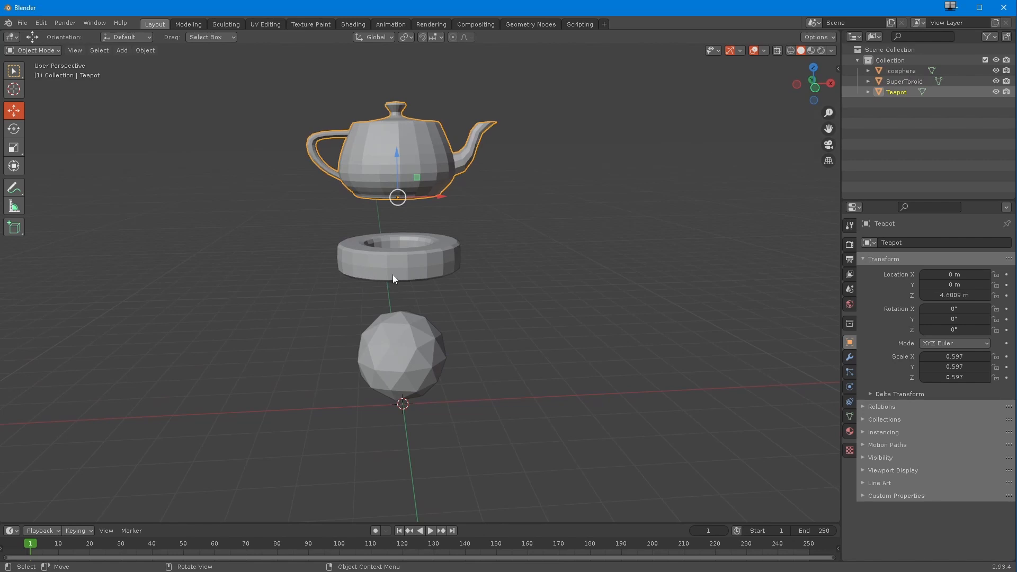
{"action": "mouse_move", "coordinate": [255, 341]}
{"action": "middle_mouse_down"}
{"action": "mouse_move", "coordinate": [221, 342]}
{"action": "mouse_move", "coordinate": [238, 346]}
{"action": "middle_mouse_up"}
{"action": "middle_click_drag", "start_coordinate": [320, 400], "coordinate": [338, 414]}
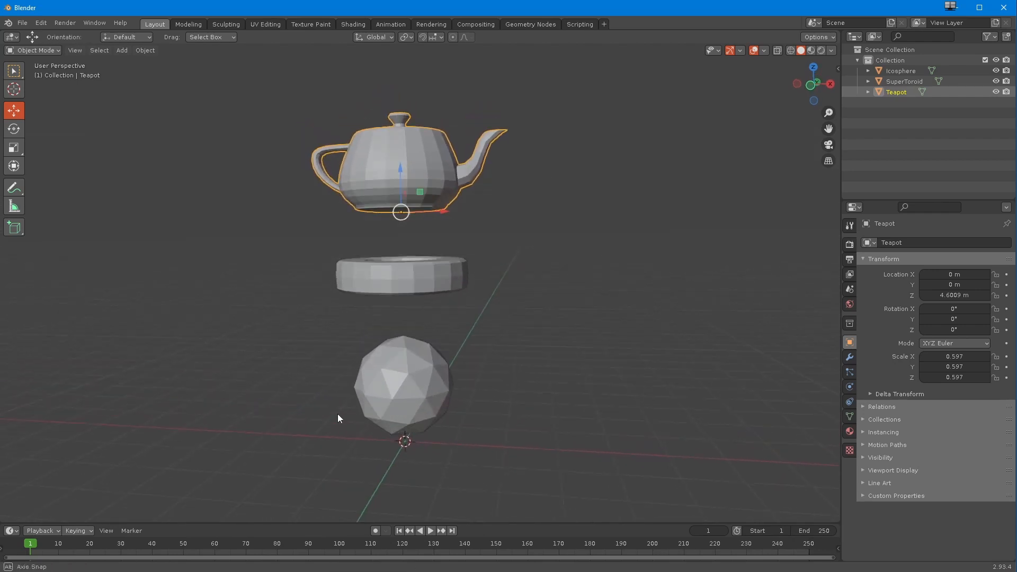
{"action": "left_click", "coordinate": [405, 395]}
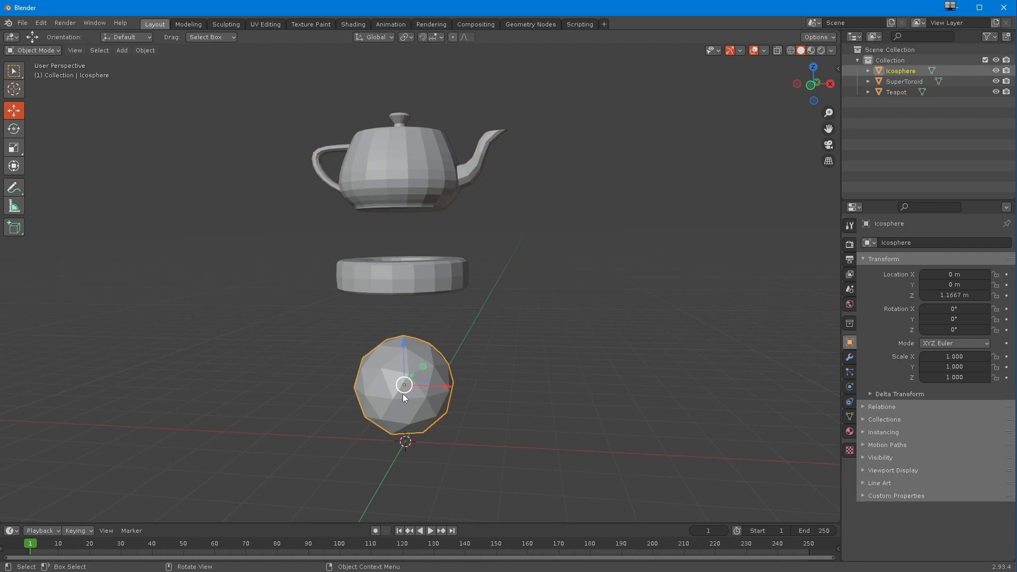
{"action": "left_click", "coordinate": [377, 280]}
{"action": "left_click", "coordinate": [415, 171]}
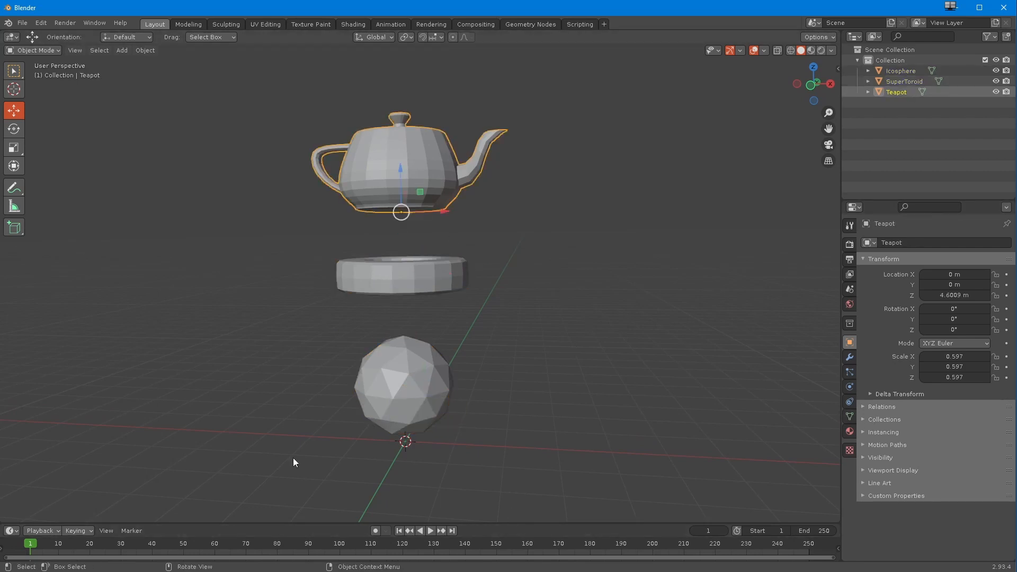
Step: Set the animation's end frame to 100 and fit the whole frame range in a slightly taller timeline
{"action": "left_click", "coordinate": [815, 530]}
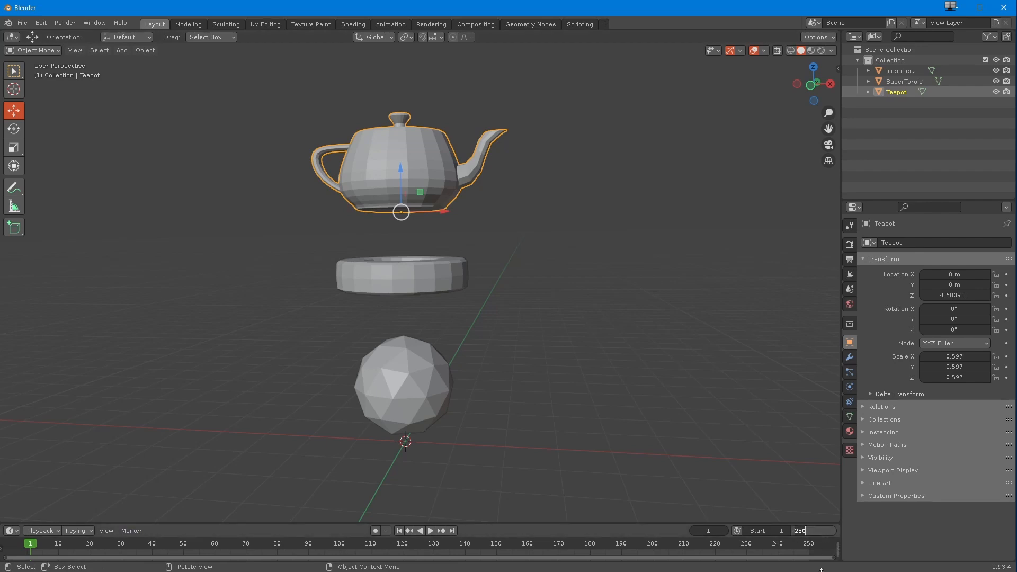
{"action": "type", "text": "100"}
{"action": "key", "text": "Return"}
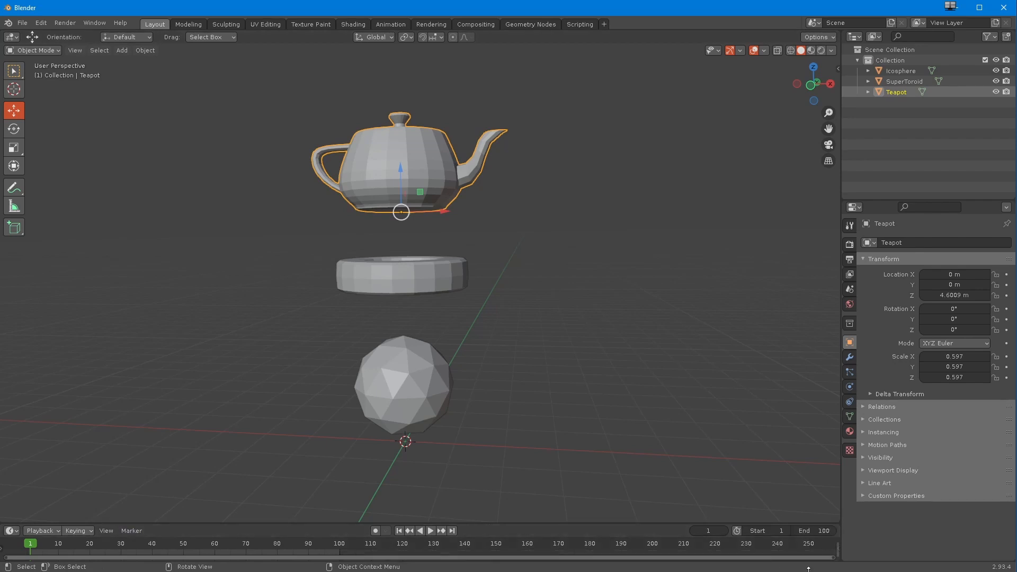
{"action": "left_click_drag", "start_coordinate": [333, 523], "coordinate": [333, 500]}
{"action": "middle_click_drag", "start_coordinate": [355, 538], "coordinate": [542, 557]}
{"action": "middle_click_drag", "start_coordinate": [465, 548], "coordinate": [514, 552], "text": "ctrl"}
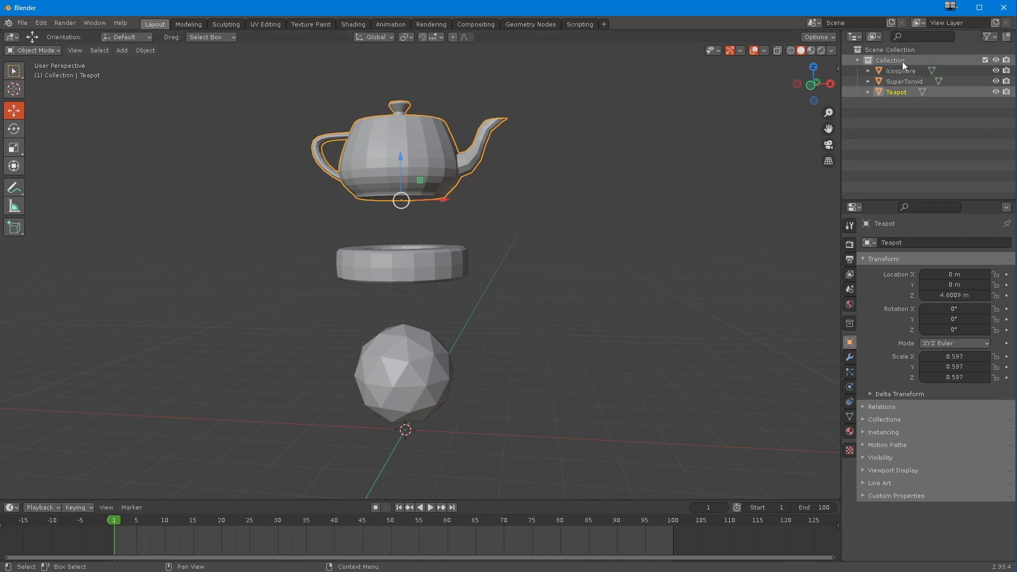
Step: Create a second collection under the scene collection and make it active
{"action": "left_click", "coordinate": [898, 167]}
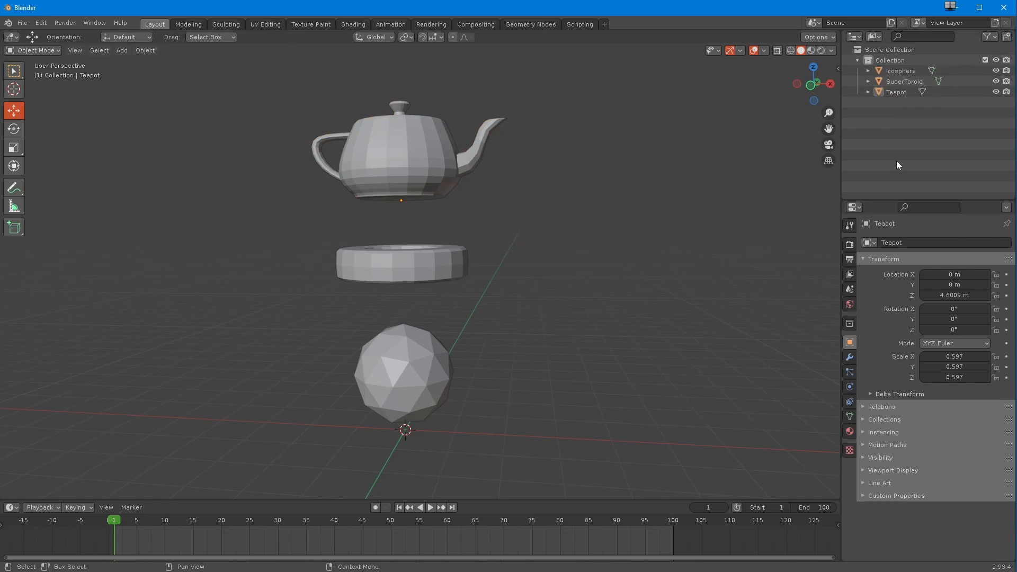
{"action": "left_click", "coordinate": [1006, 36]}
{"action": "left_click", "coordinate": [895, 103]}
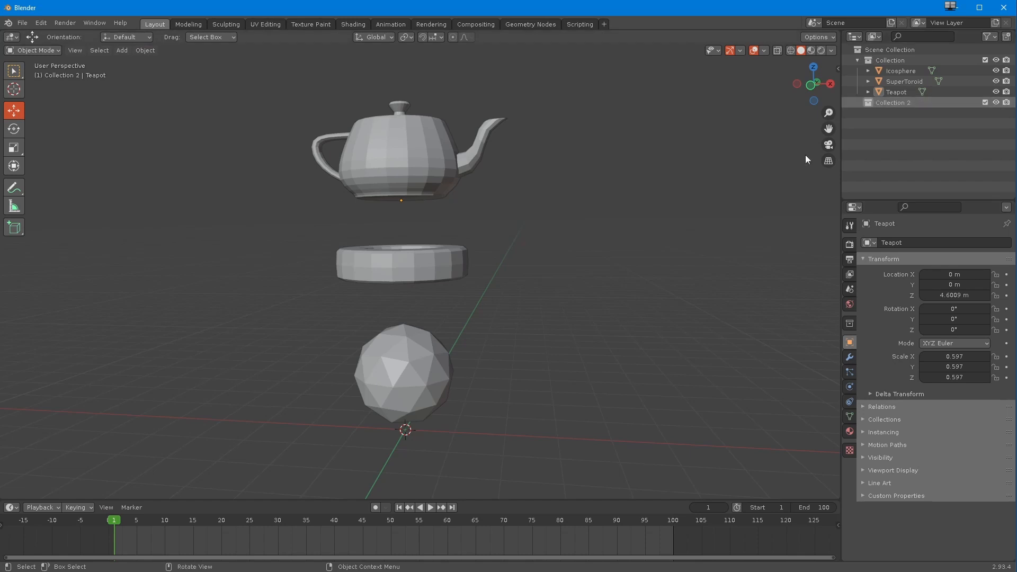
Step: Add a cube in Collection 2 and move it beside the stack to about X -5.7 m and Z 2.02 m
{"action": "left_click", "coordinate": [121, 51]}
{"action": "mouse_move", "coordinate": [126, 61]}
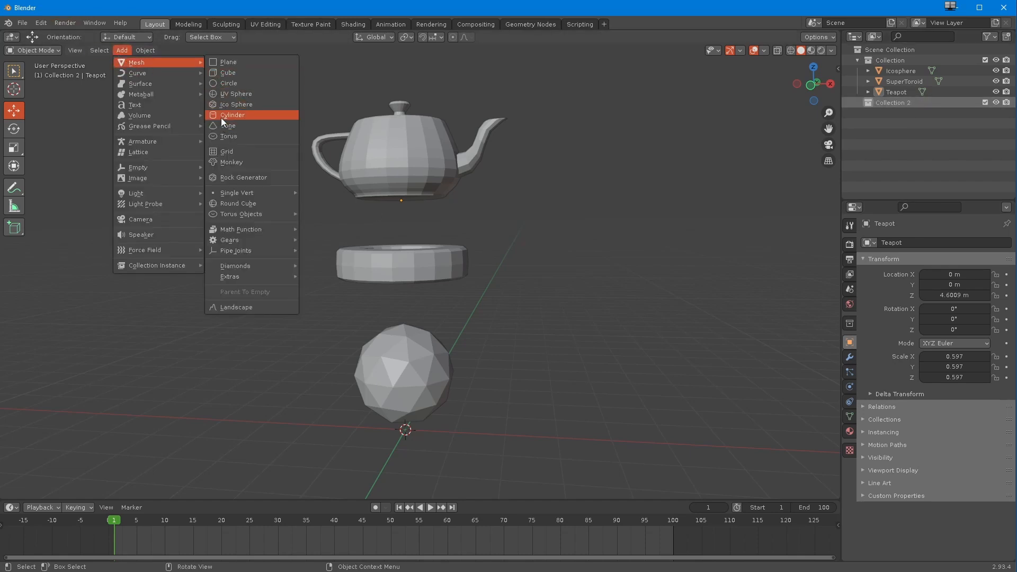
{"action": "left_click", "coordinate": [216, 72]}
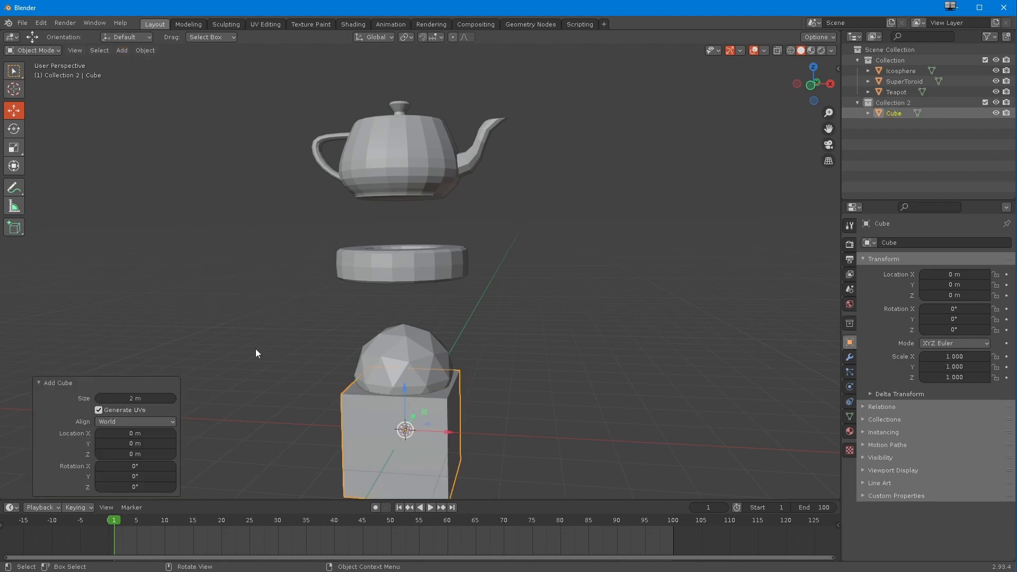
{"action": "left_click_drag", "start_coordinate": [449, 431], "coordinate": [151, 291]}
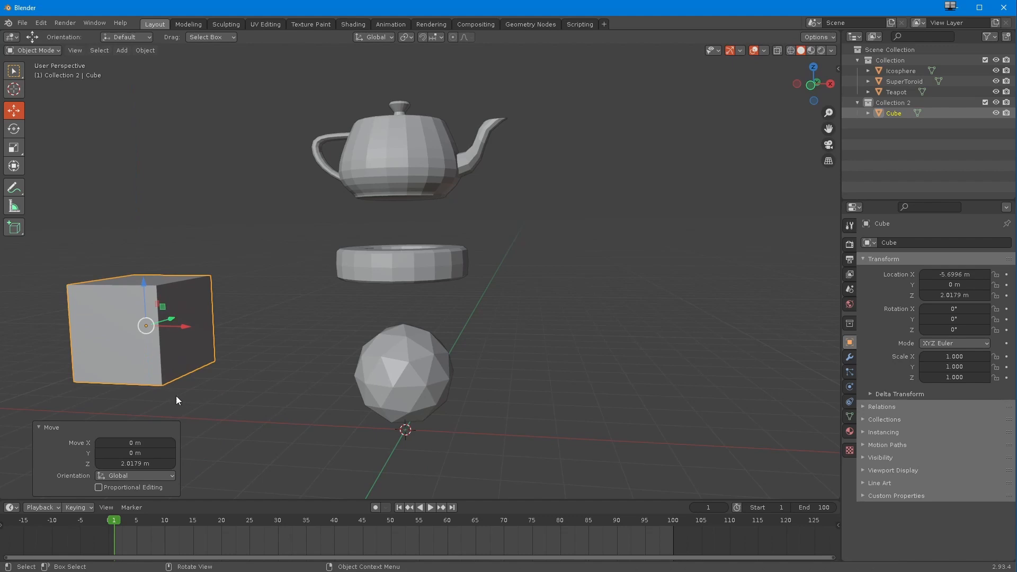
Step: Add a new emitter particle system to the cube
{"action": "left_click", "coordinate": [848, 373]}
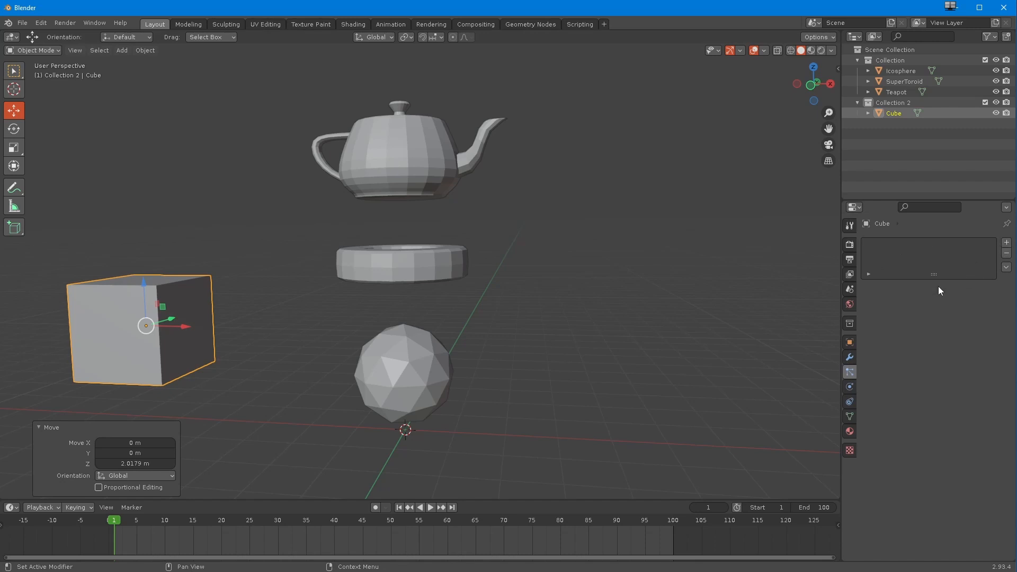
{"action": "left_click", "coordinate": [849, 357]}
{"action": "left_click", "coordinate": [876, 242]}
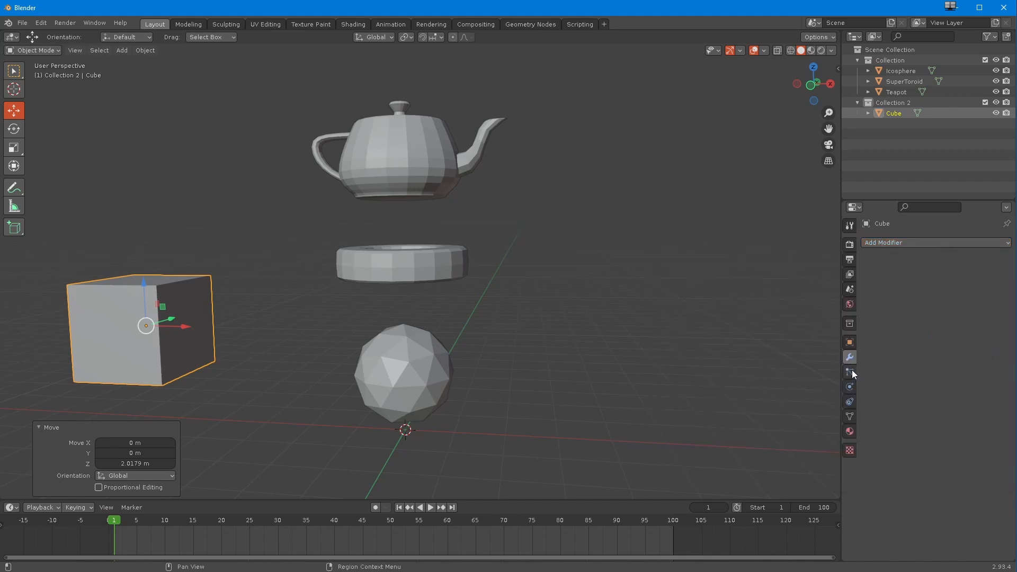
{"action": "left_click", "coordinate": [850, 373]}
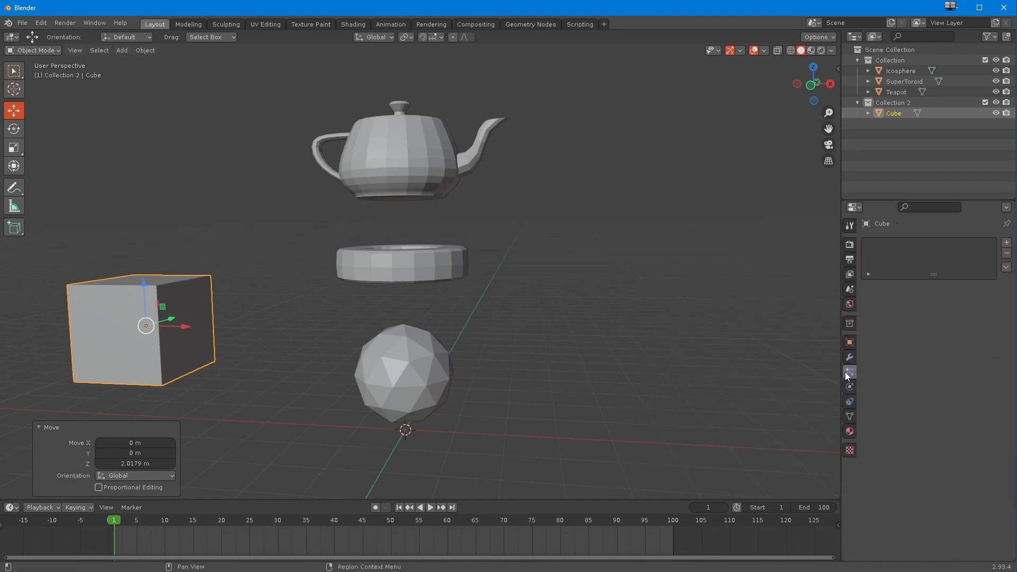
{"action": "left_click", "coordinate": [1006, 242]}
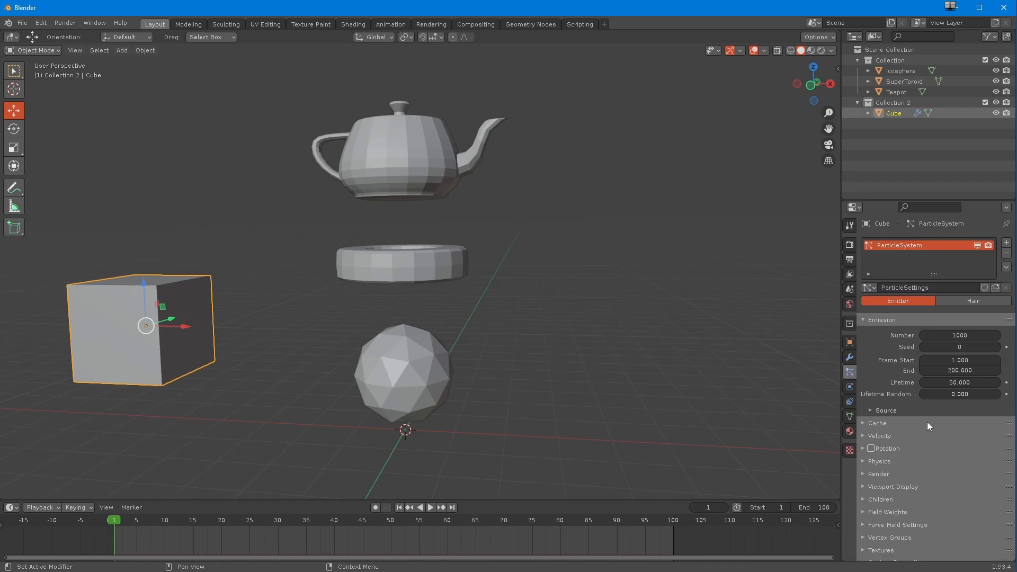
Step: Preview the cube's particle emission over the timeline and return to frame 1
{"action": "middle_click_drag", "start_coordinate": [423, 317], "coordinate": [384, 292]}
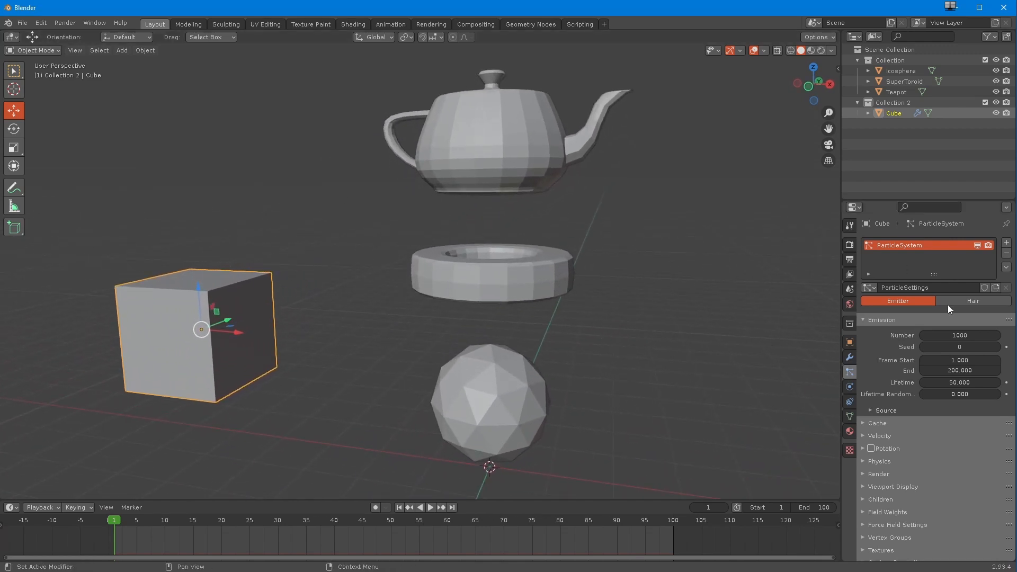
{"action": "mouse_move", "coordinate": [121, 522]}
{"action": "left_mouse_down"}
{"action": "mouse_move", "coordinate": [306, 531]}
{"action": "mouse_move", "coordinate": [120, 524]}
{"action": "left_mouse_up"}
{"action": "left_click", "coordinate": [399, 507]}
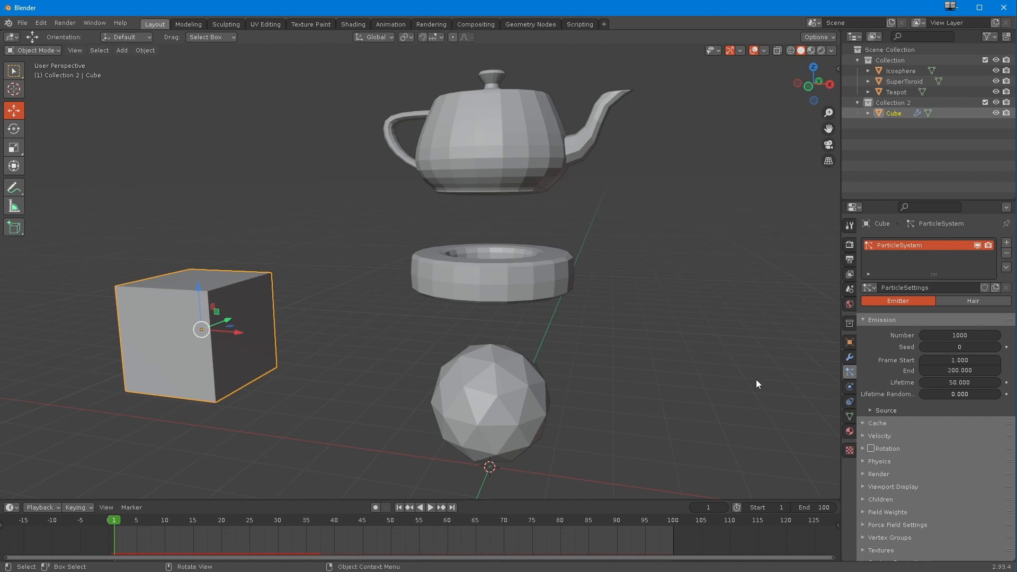
Step: Set the end frame of the cube's particle emission to 1
{"action": "double_click", "coordinate": [945, 370]}
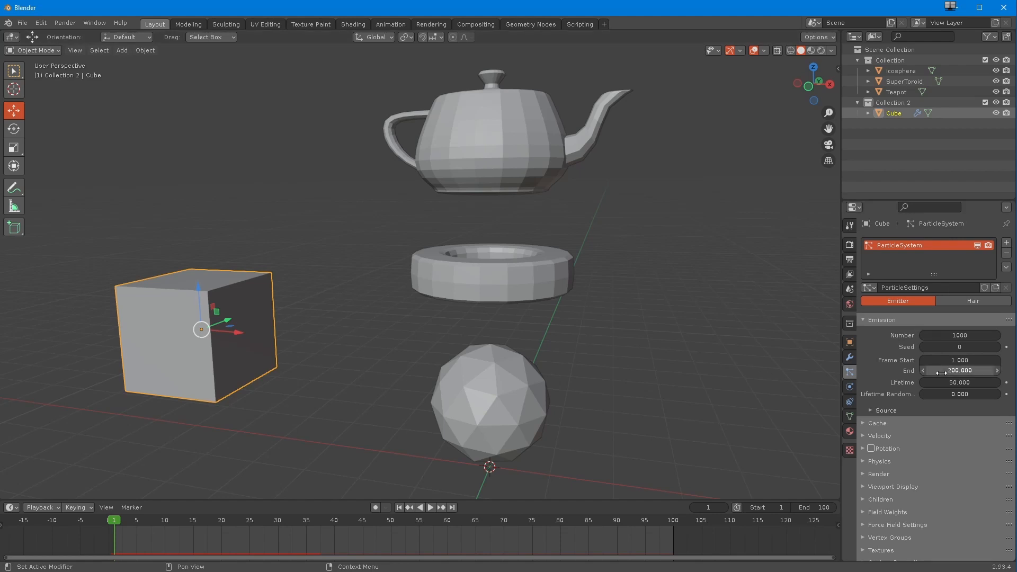
{"action": "type", "text": "1"}
{"action": "key", "text": "Return"}
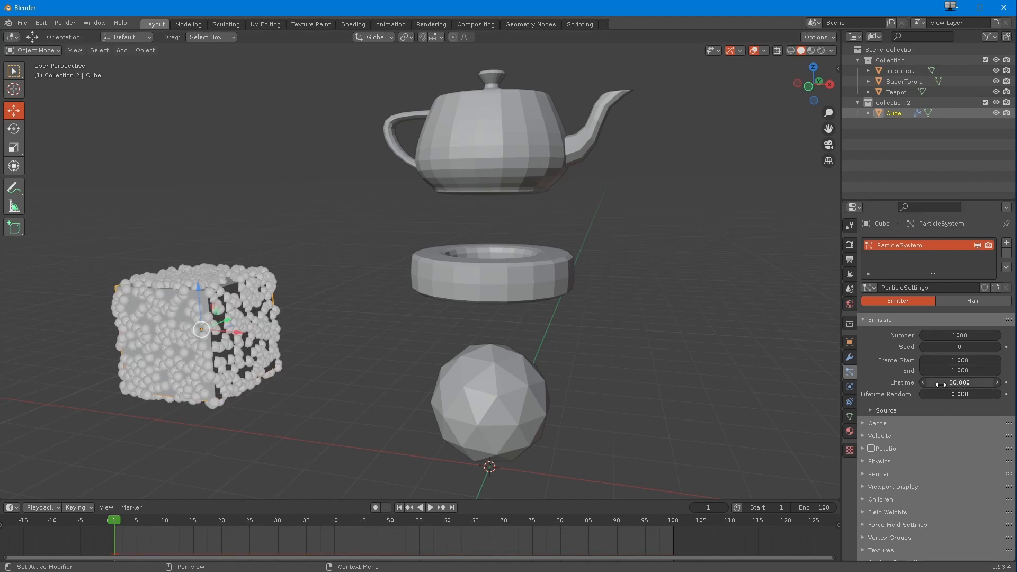
Step: Set the number of particles emitted by the cube to 5000
{"action": "double_click", "coordinate": [941, 335]}
{"action": "key", "text": "BackSpace"}
{"action": "key", "text": "BackSpace"}
{"action": "key", "text": "BackSpace"}
{"action": "key", "text": "BackSpace"}
{"action": "type", "text": "5000"}
{"action": "key", "text": "Return"}
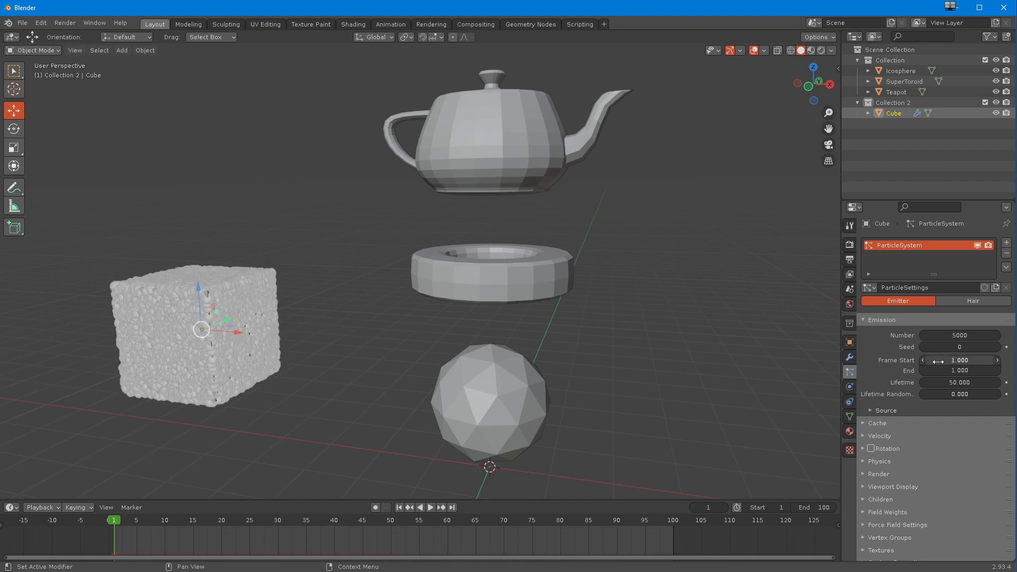
Step: Set the cube's particle number to 3000 and the particle lifetime to 100
{"action": "double_click", "coordinate": [941, 336]}
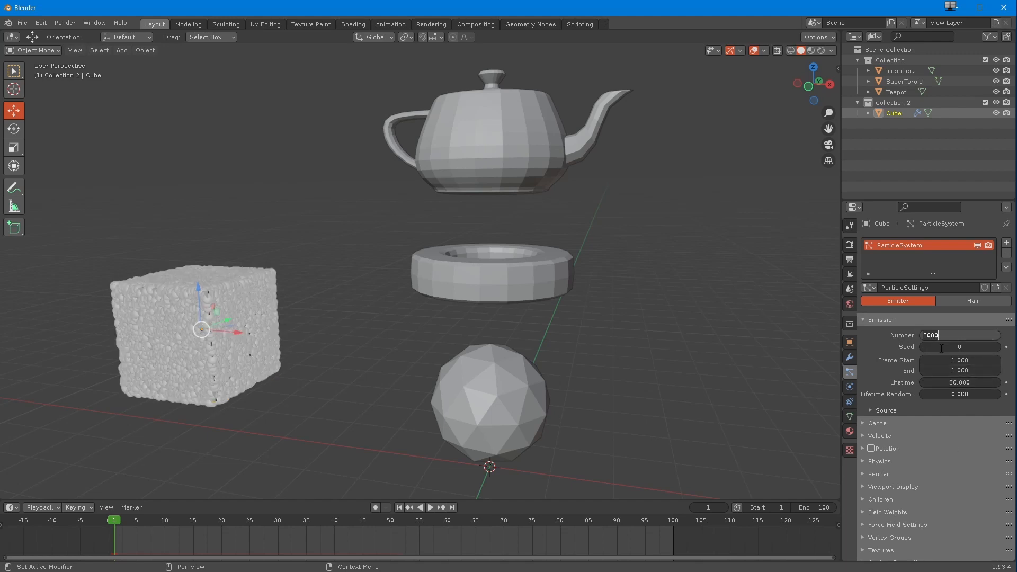
{"action": "key", "text": "BackSpace"}
{"action": "key", "text": "BackSpace"}
{"action": "key", "text": "BackSpace"}
{"action": "key", "text": "BackSpace"}
{"action": "type", "text": "300"}
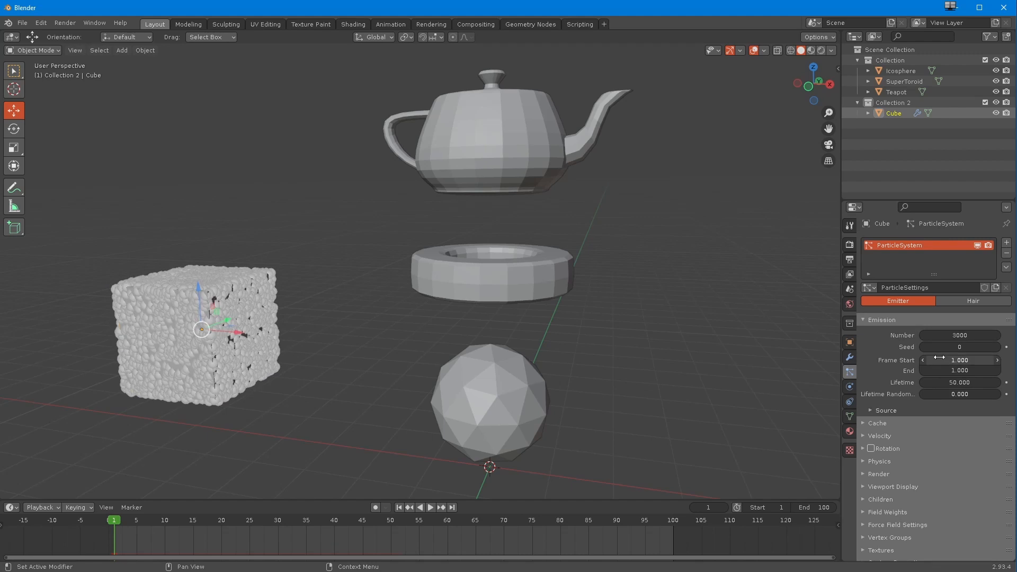
{"action": "left_click", "coordinate": [934, 382]}
{"action": "type", "text": "100"}
{"action": "key", "text": "Return"}
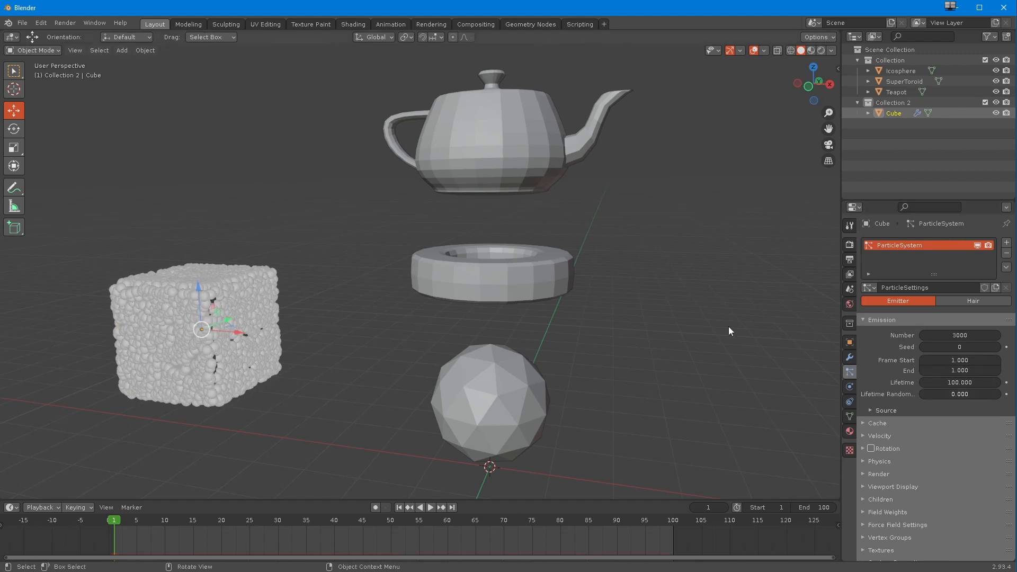
Step: Play the animation to watch the cube's particles fall, stop it and return to frame 1
{"action": "mouse_move", "coordinate": [310, 403]}
{"action": "middle_mouse_down"}
{"action": "mouse_move", "coordinate": [295, 409]}
{"action": "mouse_move", "coordinate": [311, 409]}
{"action": "middle_mouse_up"}
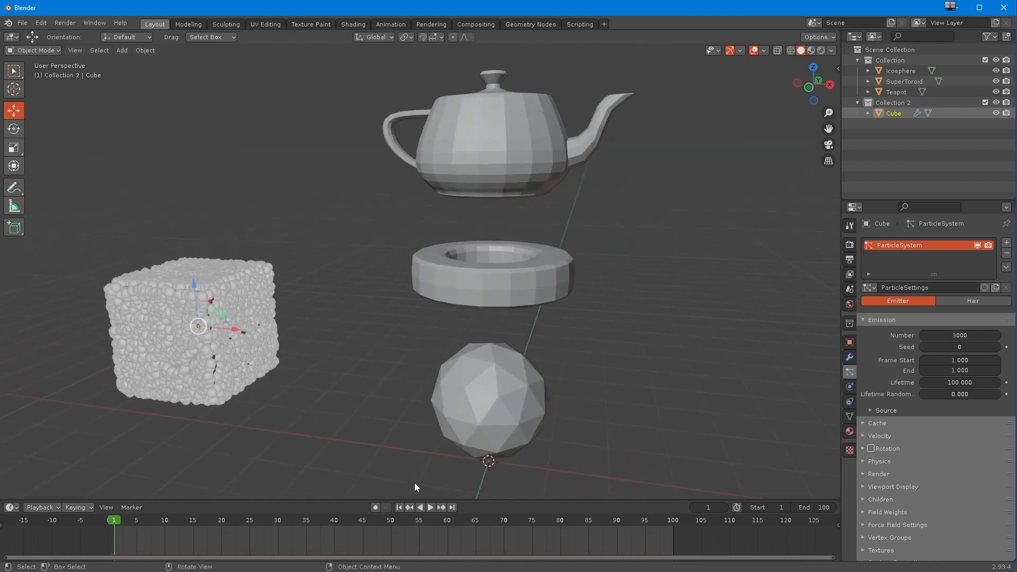
{"action": "left_click", "coordinate": [430, 509]}
{"action": "middle_click_drag", "start_coordinate": [408, 441], "coordinate": [409, 471]}
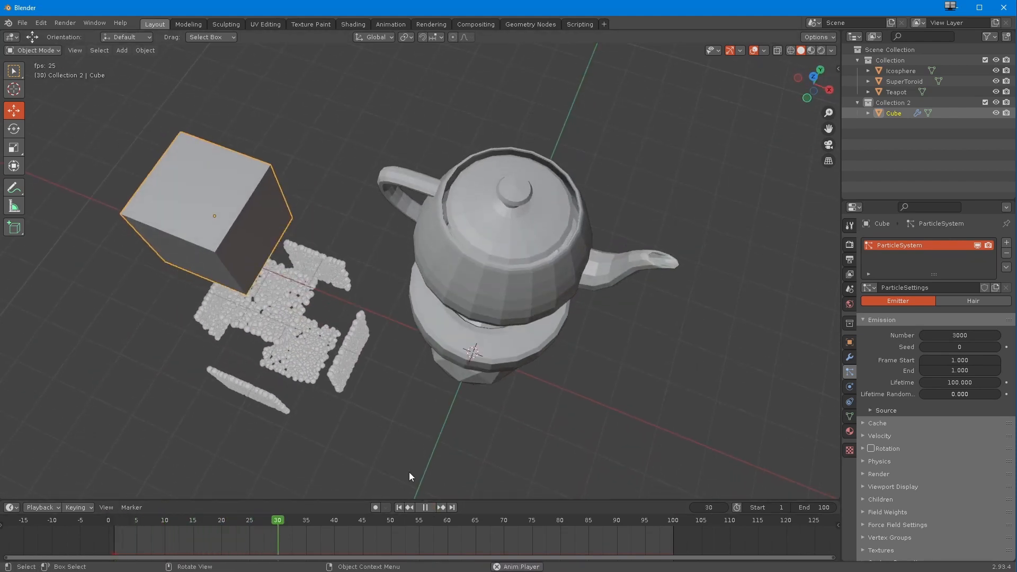
{"action": "left_click", "coordinate": [424, 507]}
{"action": "left_click", "coordinate": [399, 507]}
{"action": "middle_click_drag", "start_coordinate": [370, 460], "coordinate": [295, 310]}
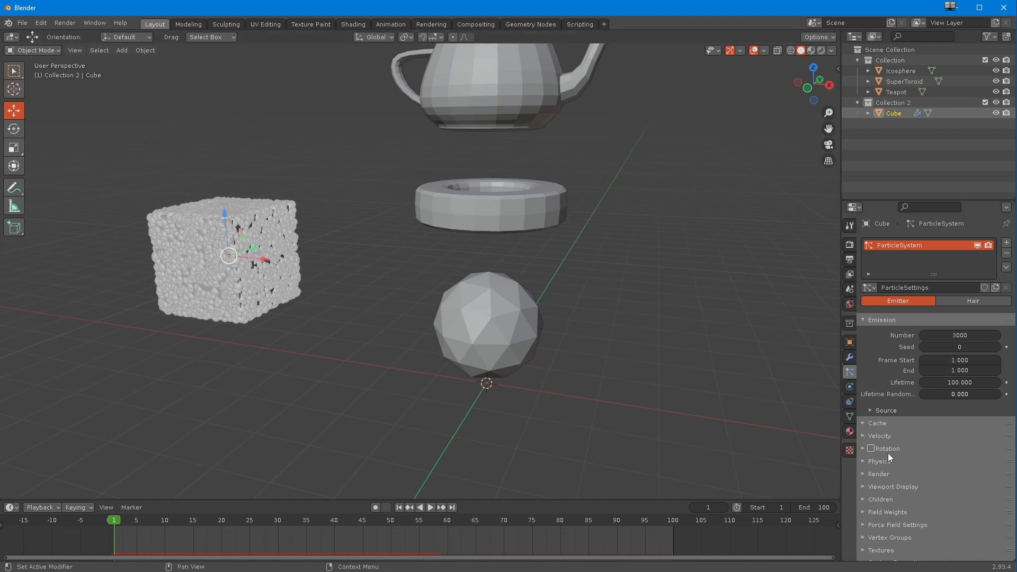
Step: Set the physics type of the cube's particles to None and play the animation briefly to check their motion
{"action": "left_click", "coordinate": [869, 465]}
{"action": "left_click", "coordinate": [942, 479]}
{"action": "left_click", "coordinate": [927, 510]}
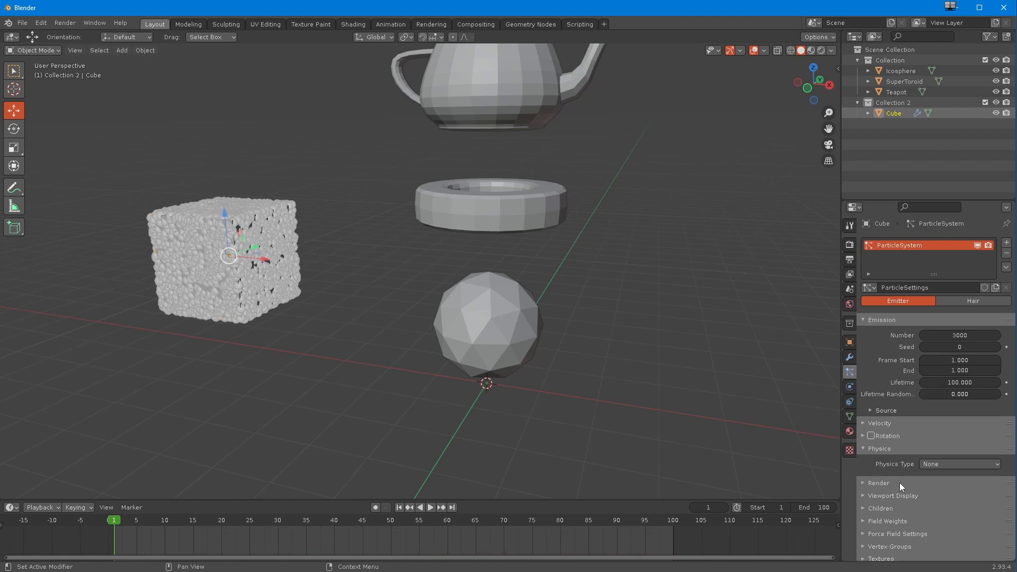
{"action": "left_click", "coordinate": [431, 509]}
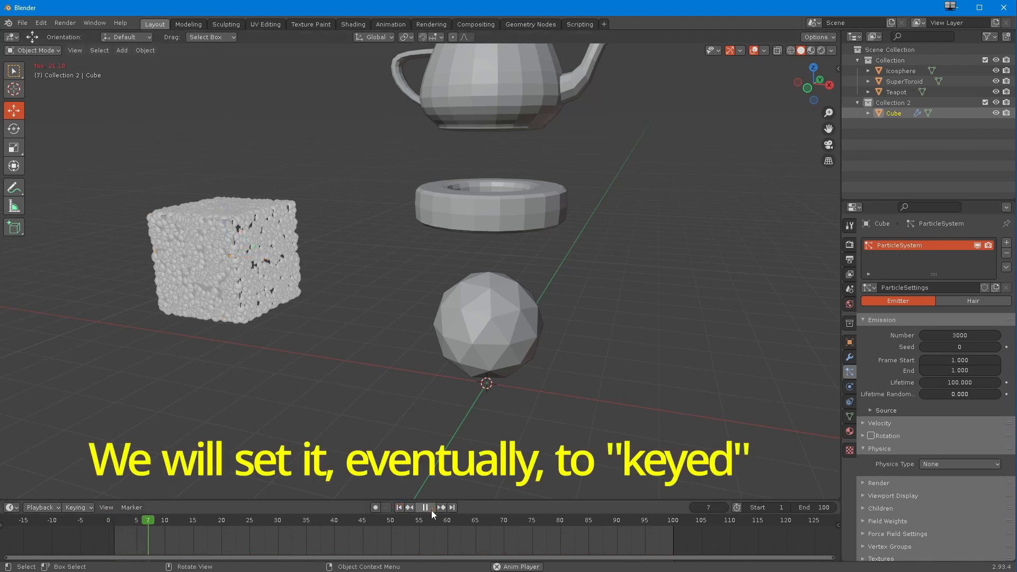
{"action": "left_click", "coordinate": [433, 510]}
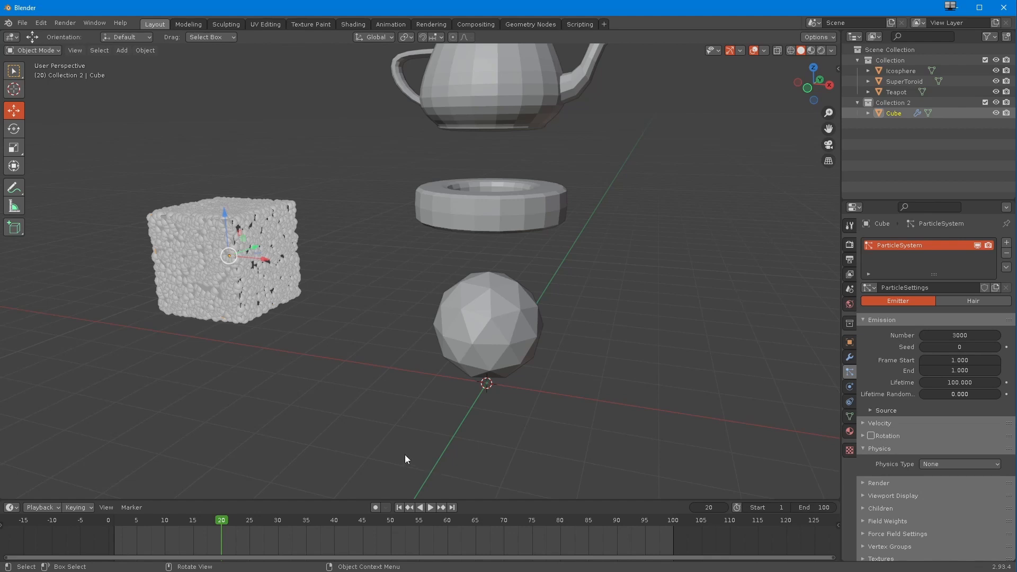
{"action": "mouse_move", "coordinate": [408, 455]}
{"action": "middle_mouse_down"}
{"action": "mouse_move", "coordinate": [399, 430]}
{"action": "mouse_move", "coordinate": [401, 441]}
{"action": "mouse_move", "coordinate": [407, 434]}
{"action": "middle_mouse_up"}
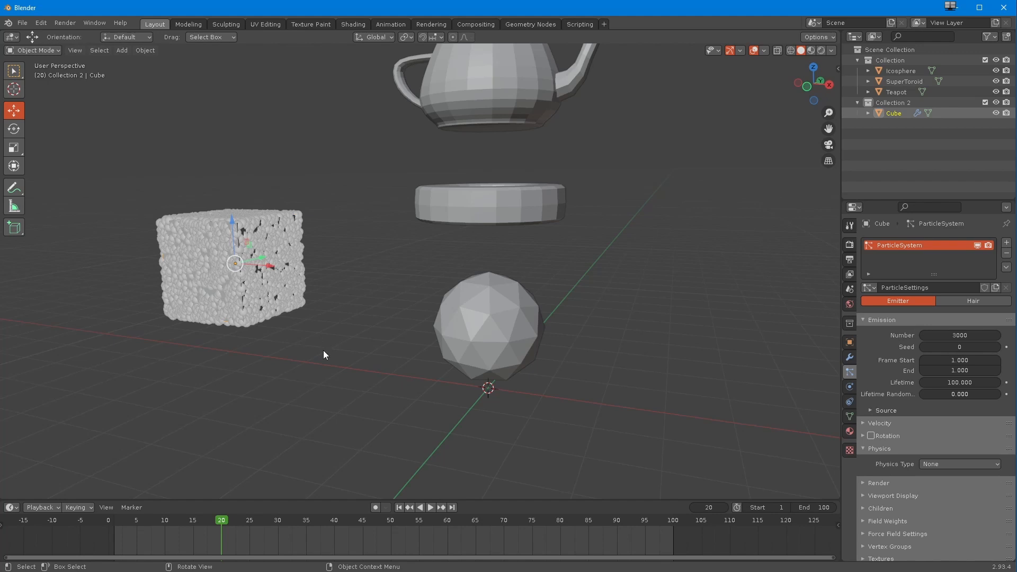
Step: Rename the cube's particle settings to partsNone
{"action": "left_click", "coordinate": [945, 290]}
{"action": "left_click", "coordinate": [947, 291]}
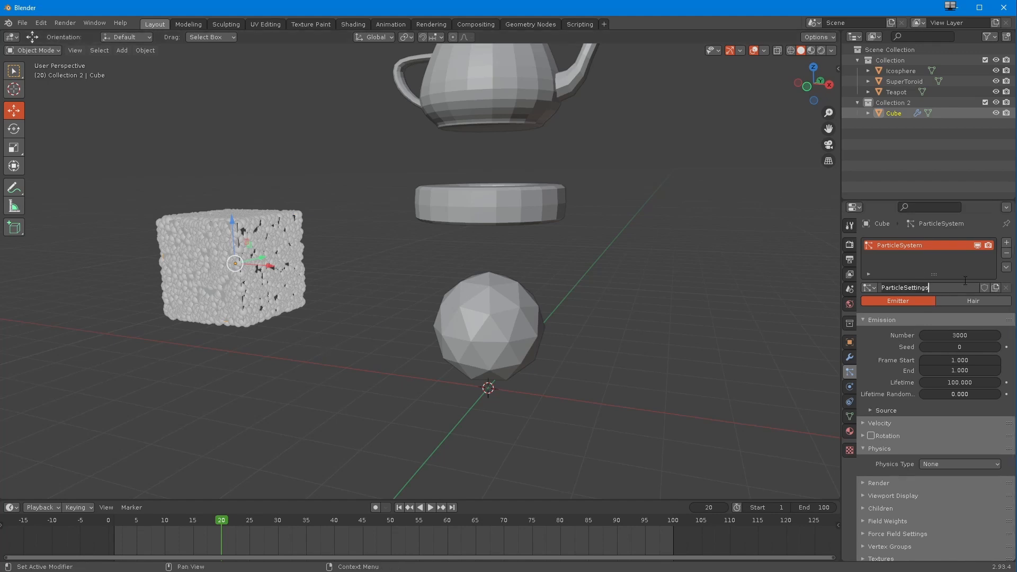
{"action": "key", "text": "ctrl+a"}
{"action": "type", "text": "partsNone"}
{"action": "key", "text": "Return"}
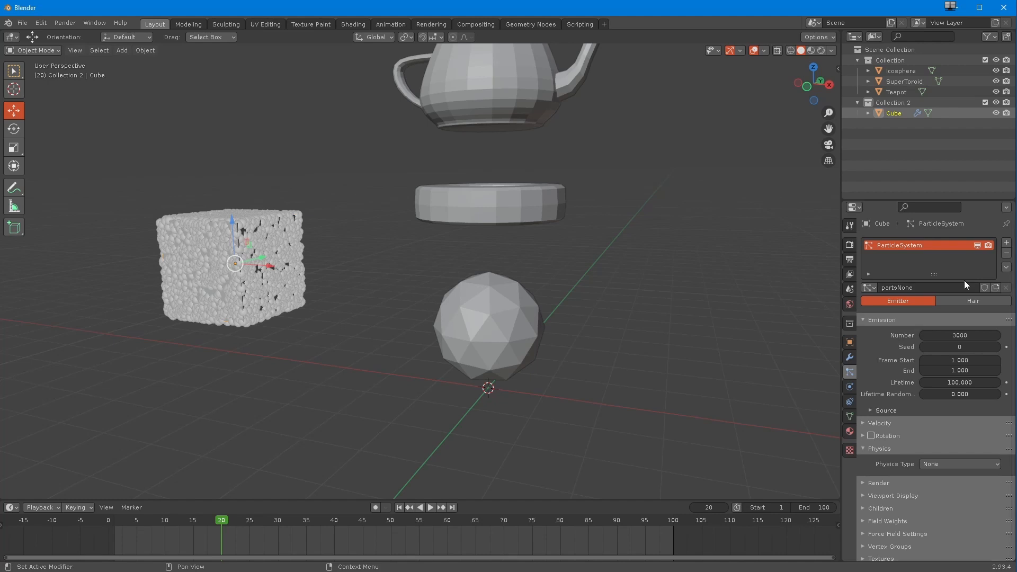
Step: Add a particle system to the ico sphere and assign it the partsNone settings
{"action": "left_click", "coordinate": [476, 330]}
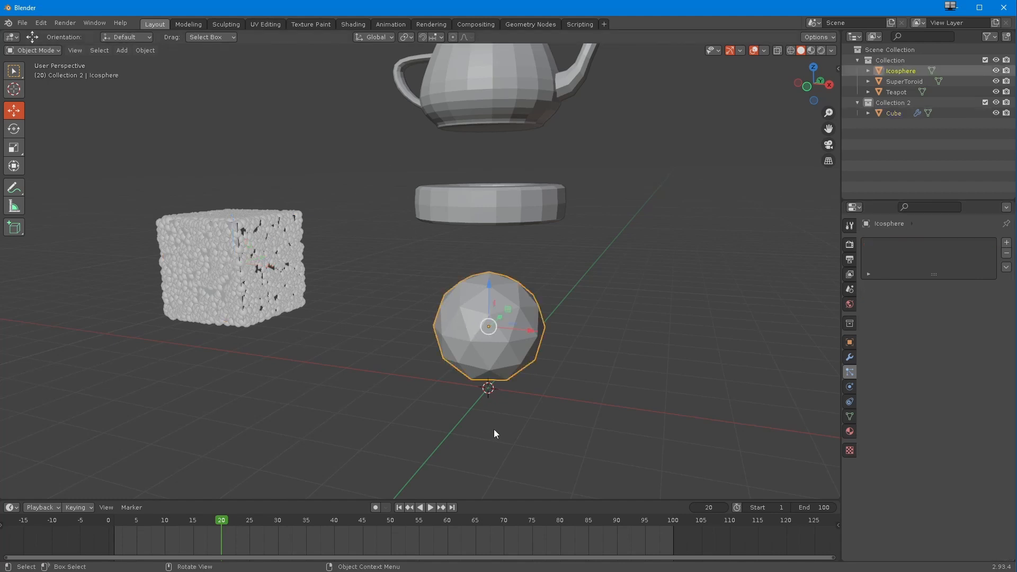
{"action": "left_click", "coordinate": [1006, 242]}
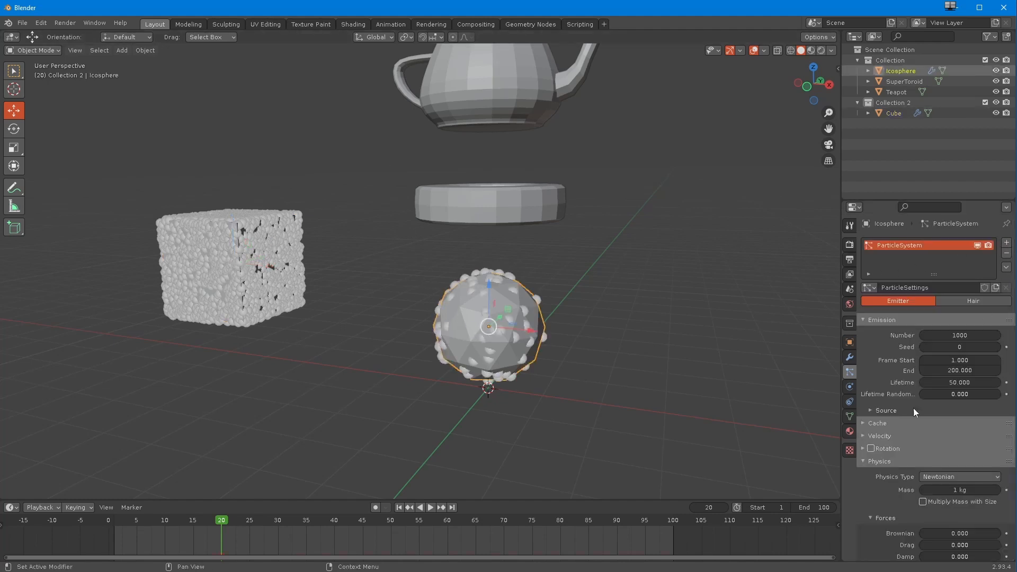
{"action": "left_click", "coordinate": [872, 290]}
{"action": "left_click", "coordinate": [895, 312]}
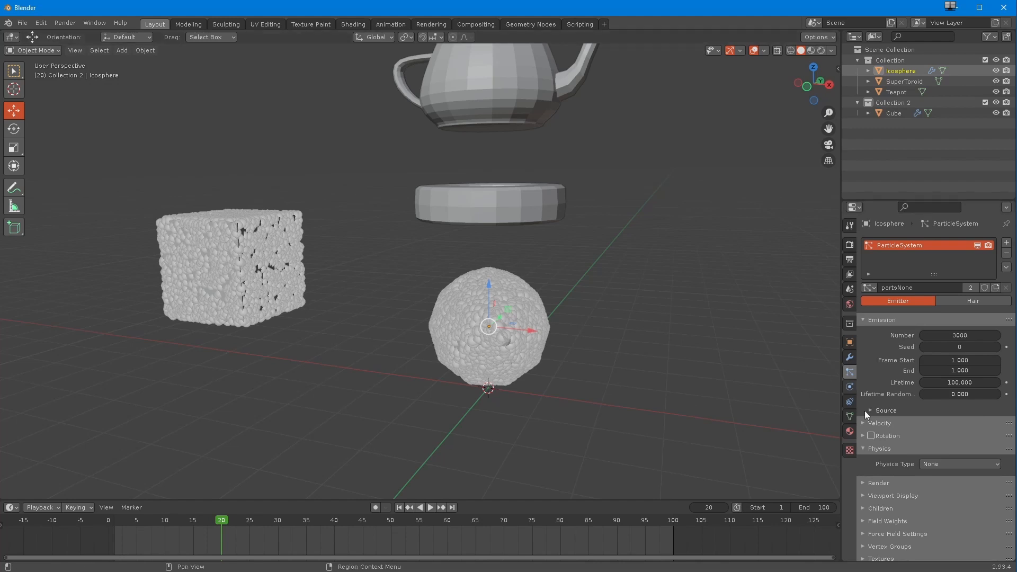
Step: Make a separate copy of the ico sphere's particle settings and name it parts001
{"action": "left_click", "coordinate": [996, 287]}
{"action": "left_click", "coordinate": [907, 287]}
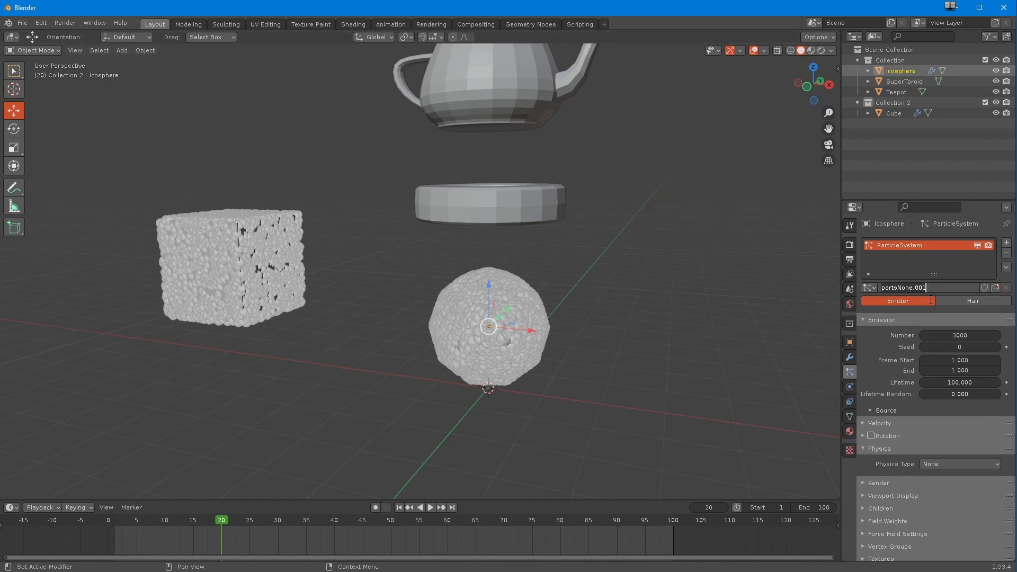
{"action": "key", "text": "BackSpace"}
{"action": "key", "text": "BackSpace"}
{"action": "type", "text": "1"}
{"action": "key", "text": "Return"}
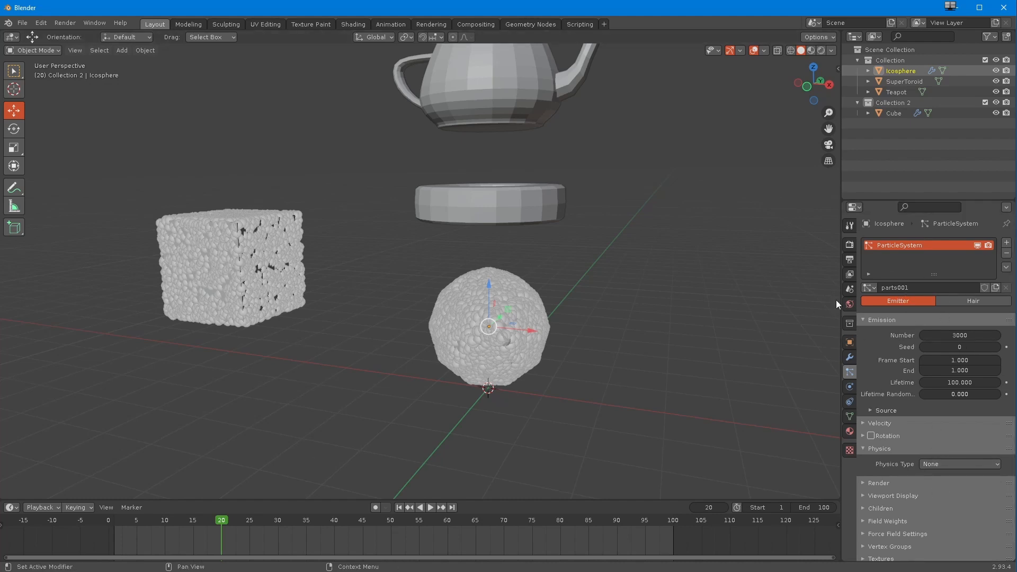
Step: Add a particle system to the supertoroid and assign it the parts001 settings
{"action": "middle_click_drag", "start_coordinate": [449, 341], "coordinate": [431, 385]}
{"action": "left_click", "coordinate": [477, 262]}
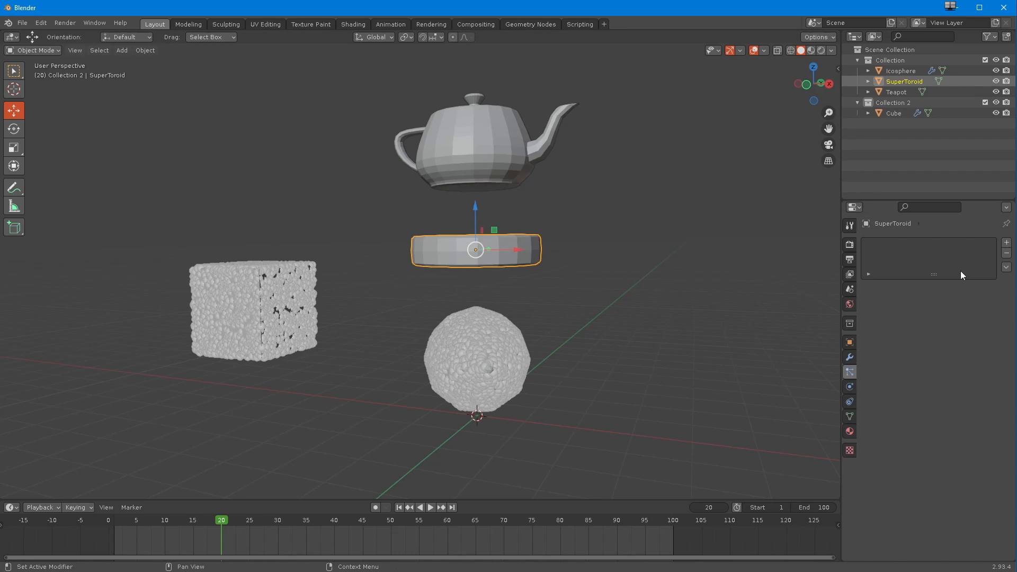
{"action": "left_click", "coordinate": [1007, 242]}
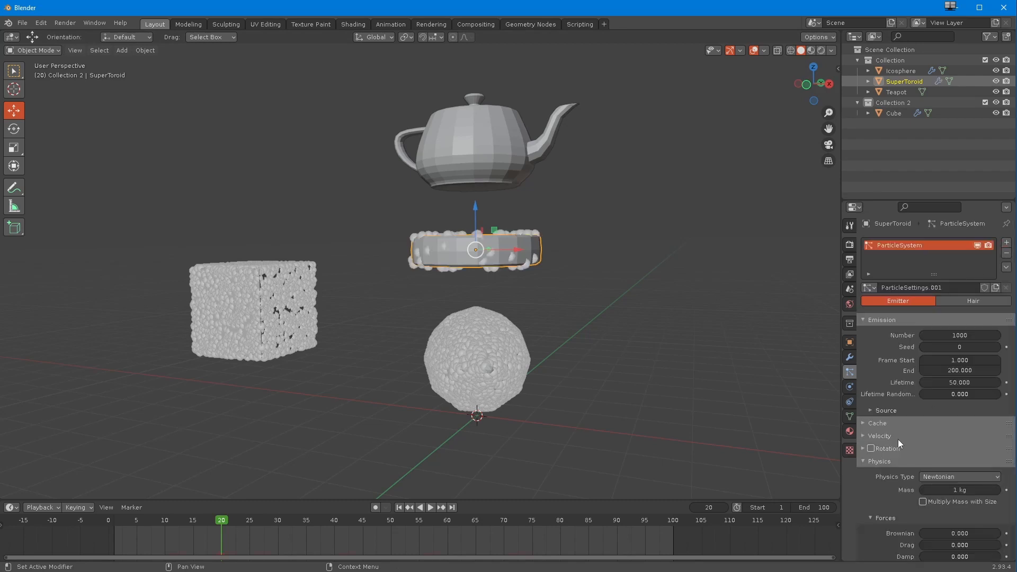
{"action": "left_click", "coordinate": [868, 287]}
{"action": "left_click", "coordinate": [875, 324]}
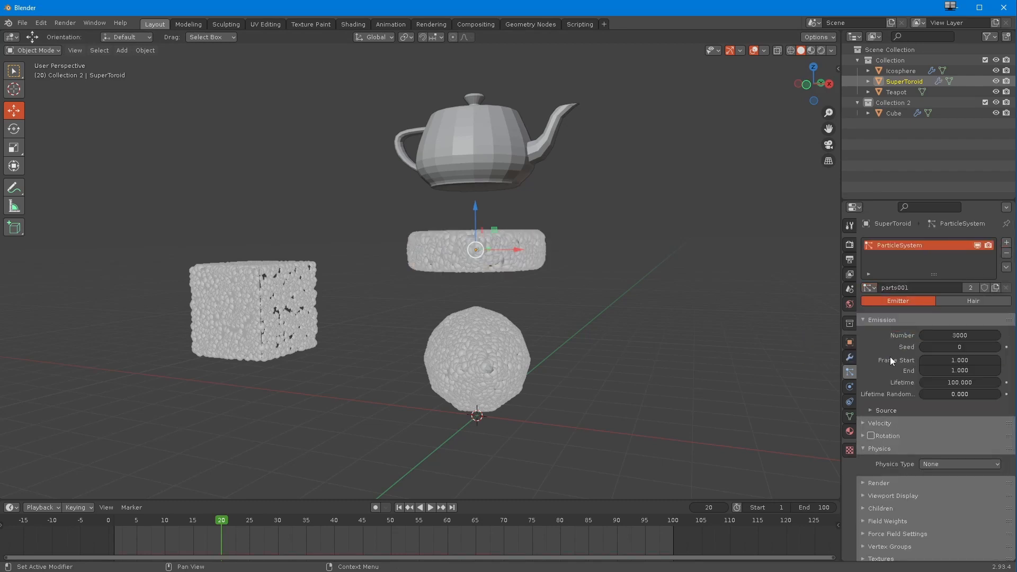
Step: Add a particle system to the teapot and assign it the parts001 settings
{"action": "left_click", "coordinate": [468, 144]}
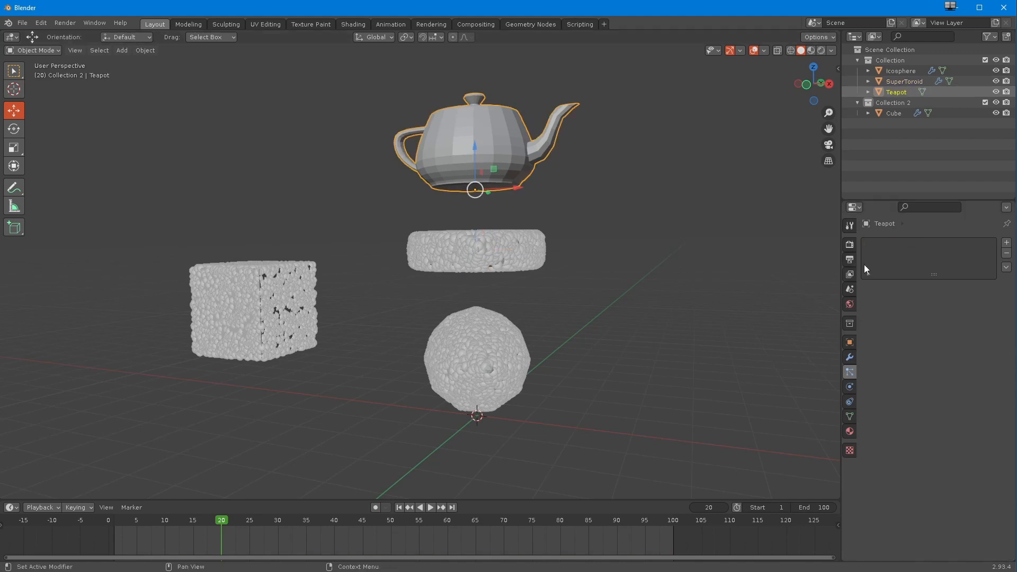
{"action": "left_click", "coordinate": [1006, 242]}
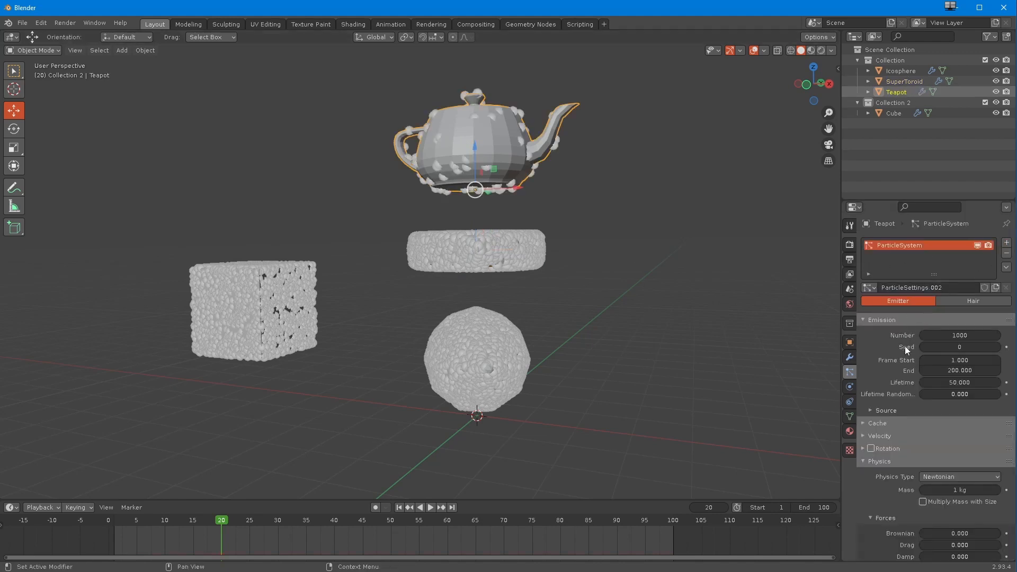
{"action": "left_click", "coordinate": [868, 288]}
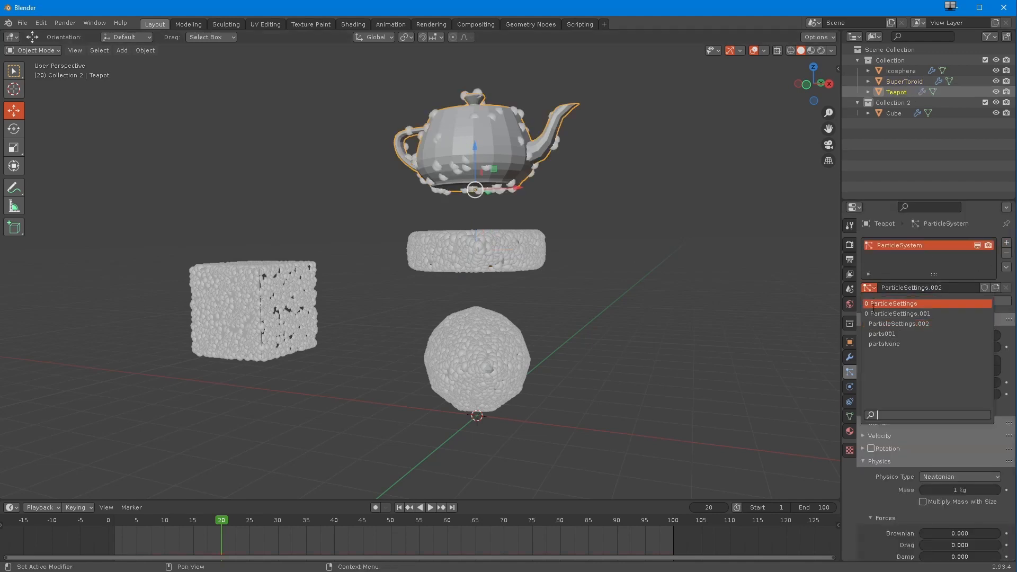
{"action": "left_click", "coordinate": [875, 333]}
Step: Review the cube's and ico sphere's particle settings, and give the supertoroid its own single-user settings copy named partNewton
{"action": "middle_click_drag", "start_coordinate": [566, 287], "coordinate": [239, 281]}
{"action": "left_click", "coordinate": [239, 282]}
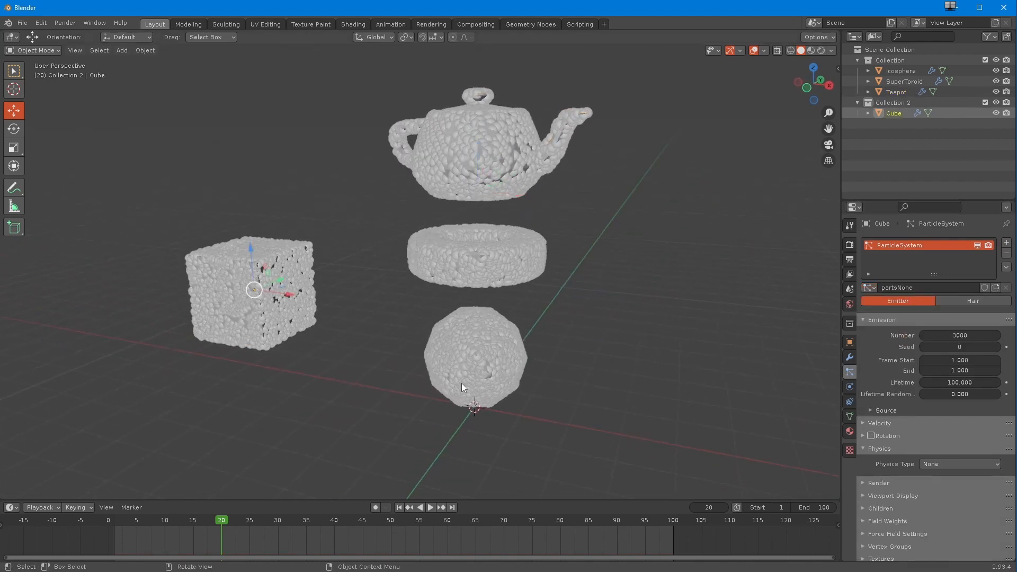
{"action": "left_click", "coordinate": [459, 376]}
{"action": "left_click", "coordinate": [469, 256]}
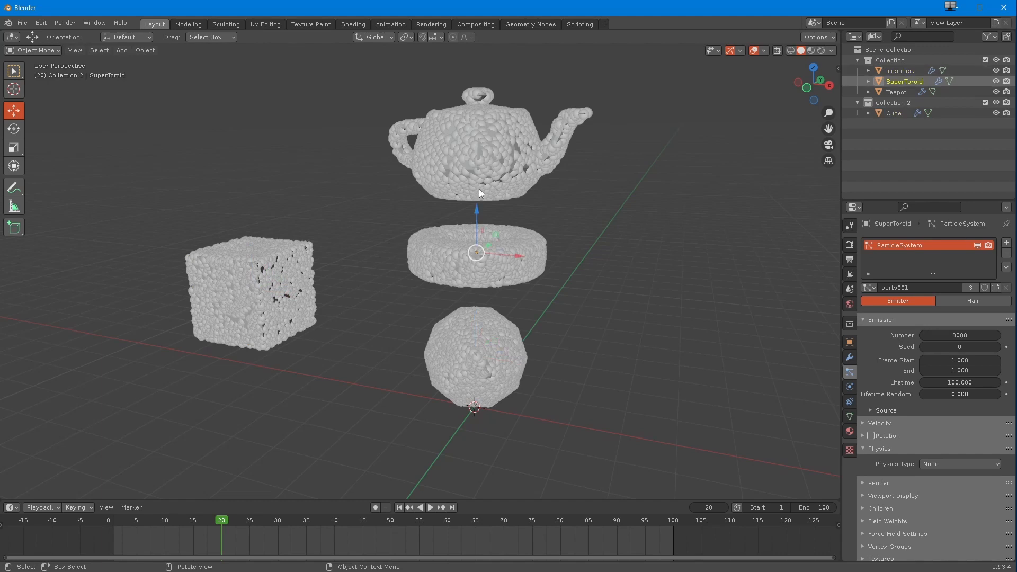
{"action": "middle_click_drag", "start_coordinate": [430, 236], "coordinate": [456, 246]}
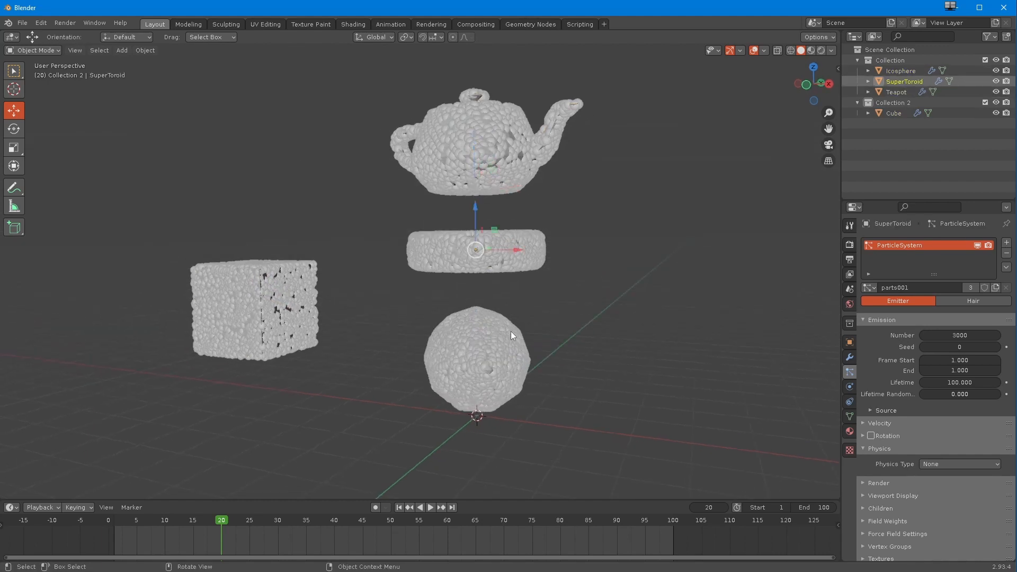
{"action": "left_click", "coordinate": [970, 288]}
{"action": "double_click", "coordinate": [929, 287]}
{"action": "key", "text": "ctrl+a"}
{"action": "type", "text": "pa"}
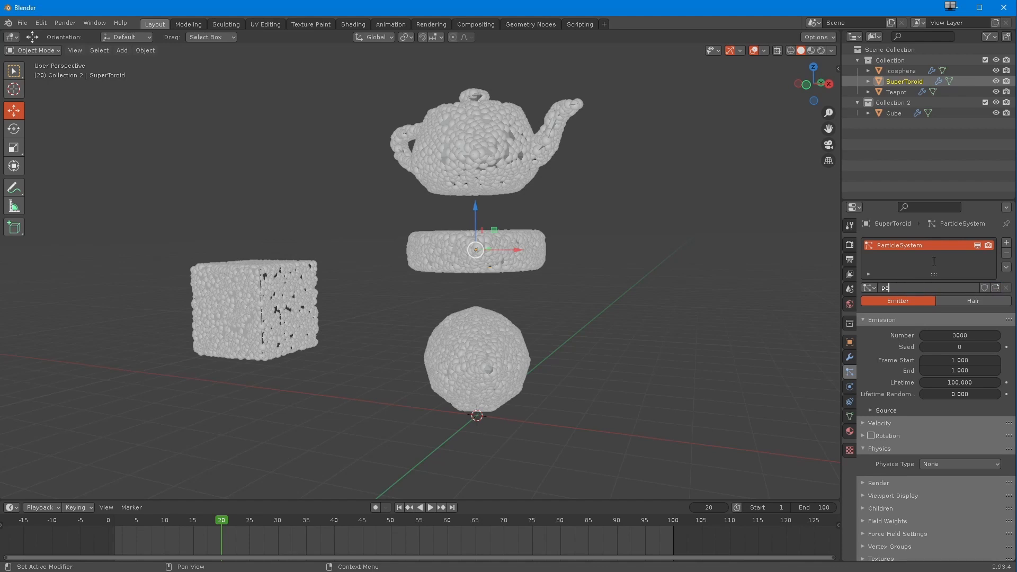
{"action": "type", "text": "rtNewton"}
{"action": "key", "text": "Return"}
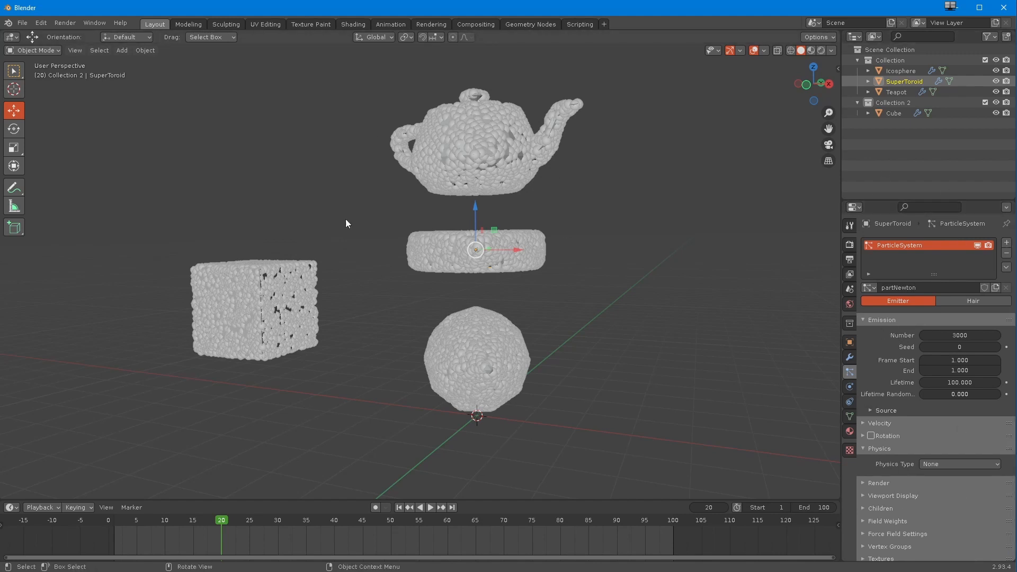
Step: Set the physics type of the cube's partsNone particle settings to Keyed
{"action": "middle_click_drag", "start_coordinate": [372, 336], "coordinate": [332, 350]}
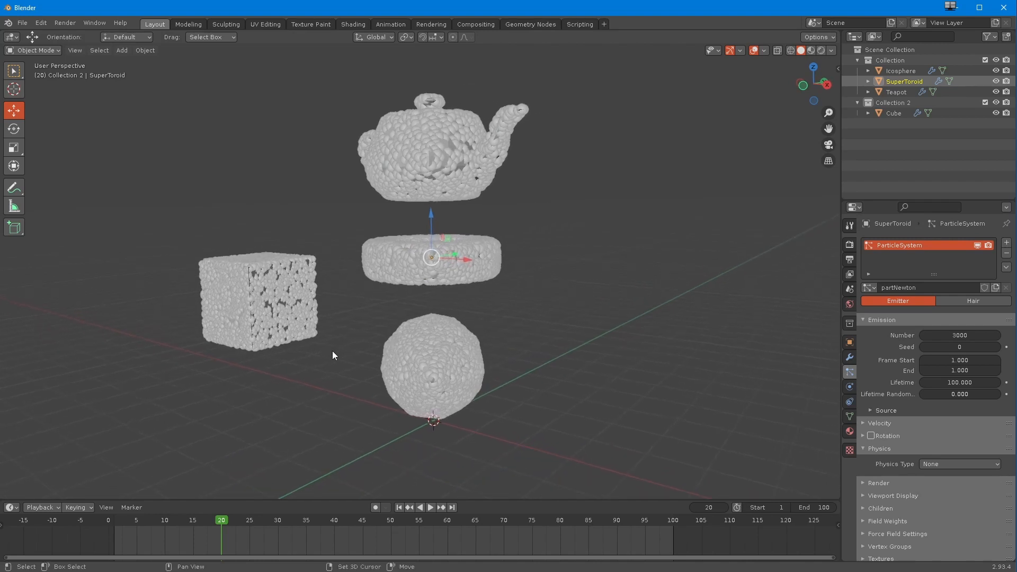
{"action": "left_click", "coordinate": [262, 306]}
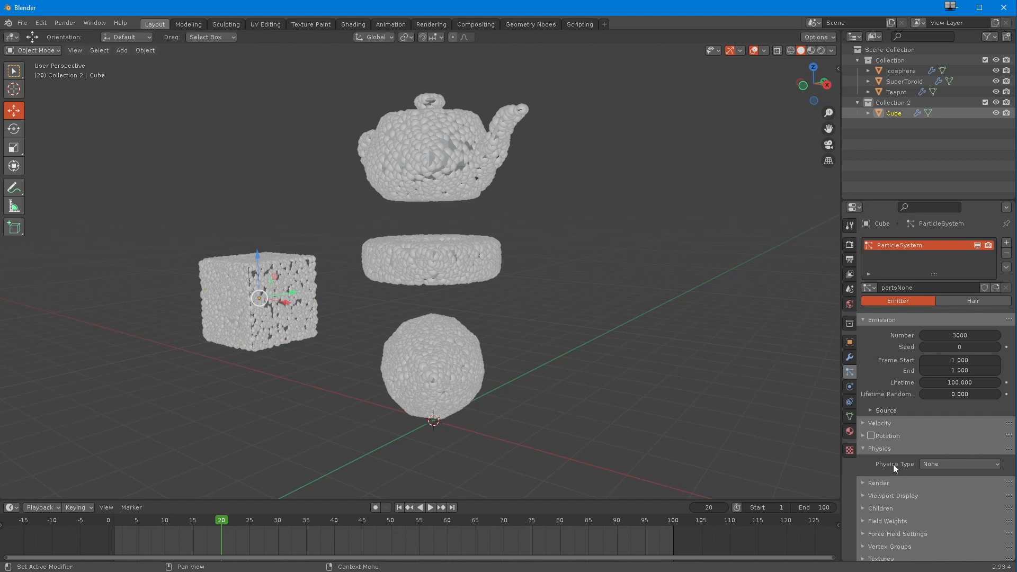
{"action": "middle_click_drag", "start_coordinate": [423, 283], "coordinate": [459, 297]}
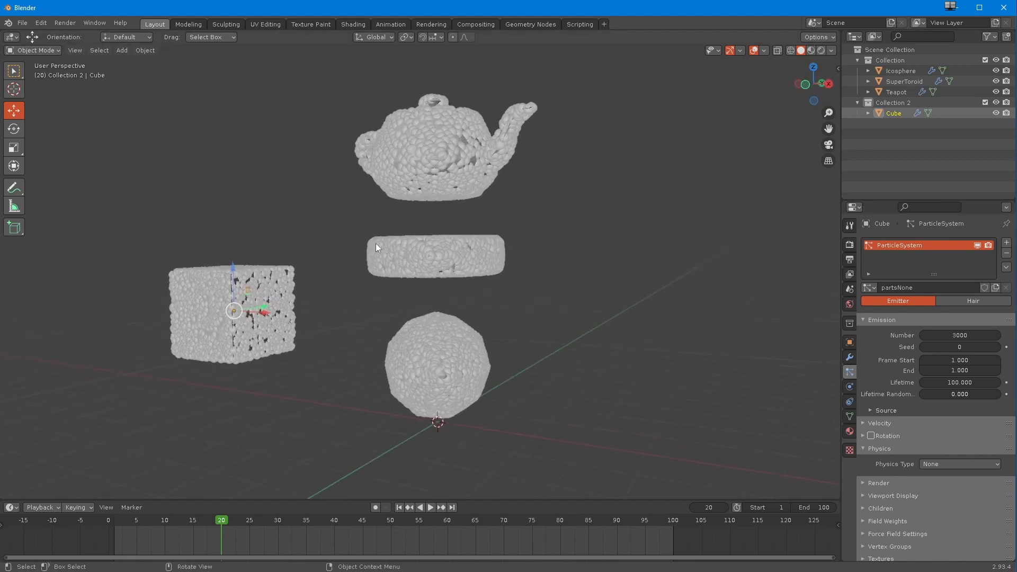
{"action": "left_click", "coordinate": [948, 465]}
{"action": "left_click", "coordinate": [938, 497]}
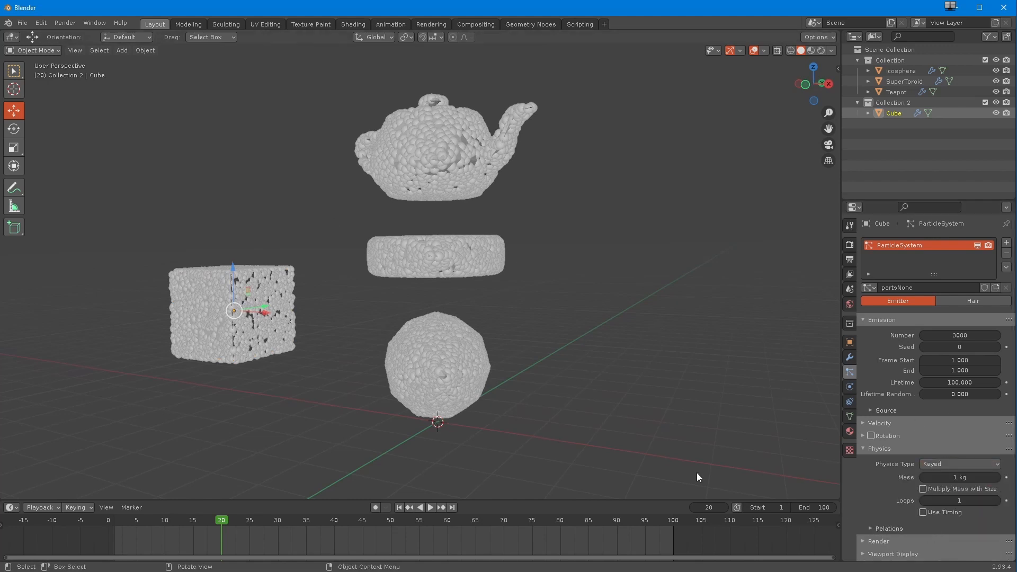
Step: Scrub the timeline and add the ico sphere's particle system as the first keyed target in the cube's physics relations
{"action": "left_click_drag", "start_coordinate": [125, 520], "coordinate": [418, 509]}
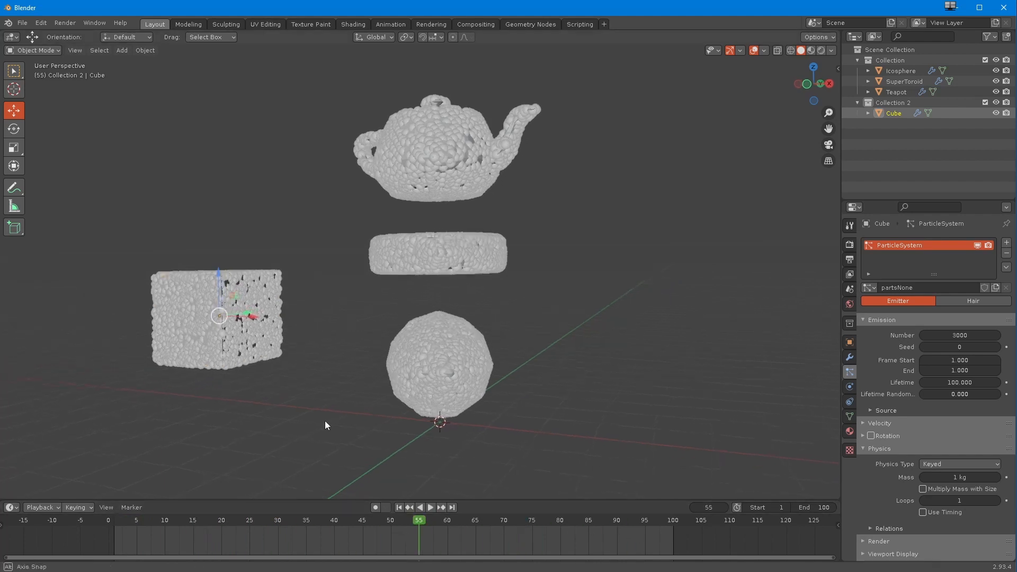
{"action": "left_click", "coordinate": [869, 528]}
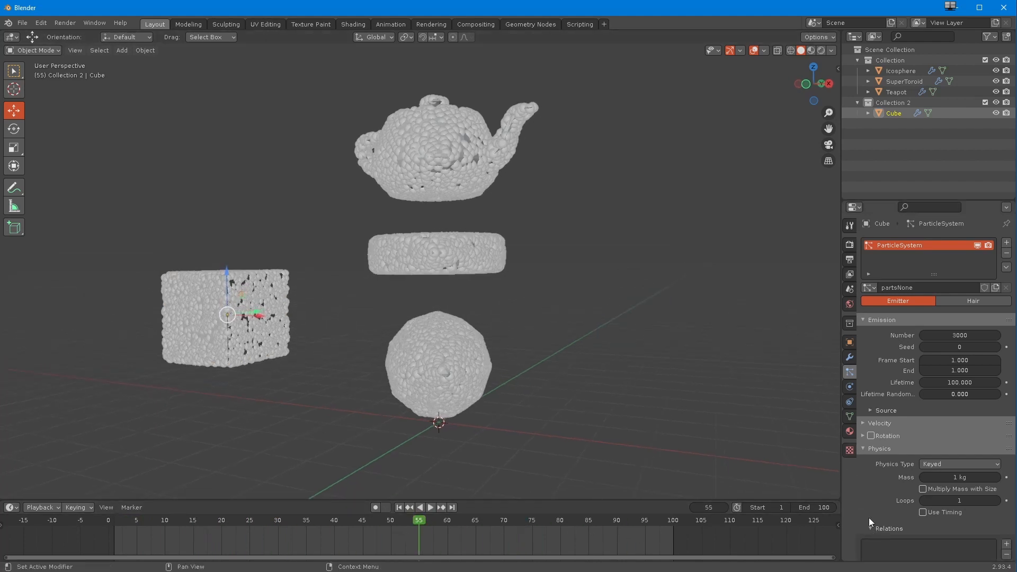
{"action": "scroll", "coordinate": [868, 517], "scroll_direction": "down", "scroll_amount": 5}
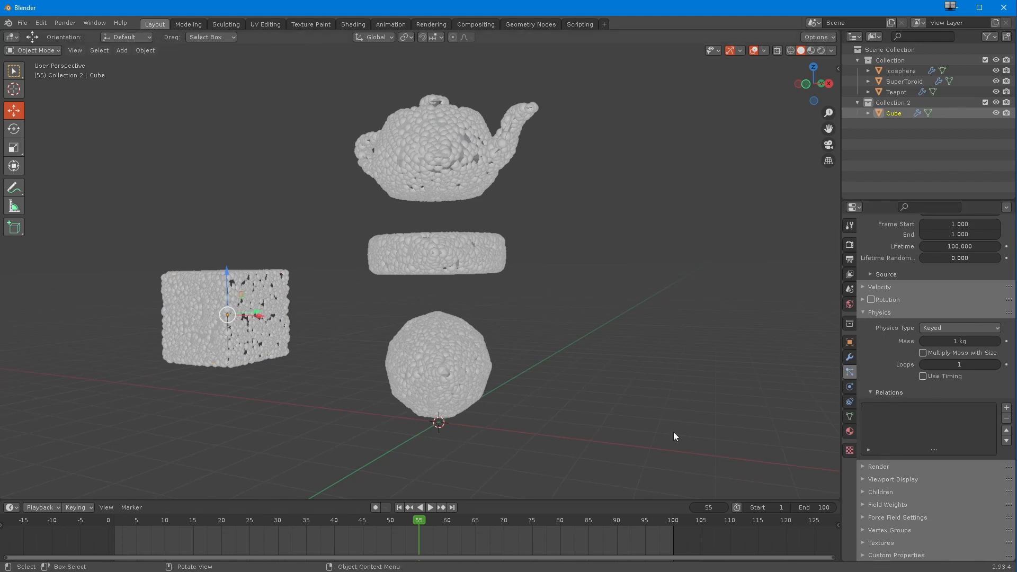
{"action": "scroll", "coordinate": [917, 402], "scroll_direction": "up", "scroll_amount": 1}
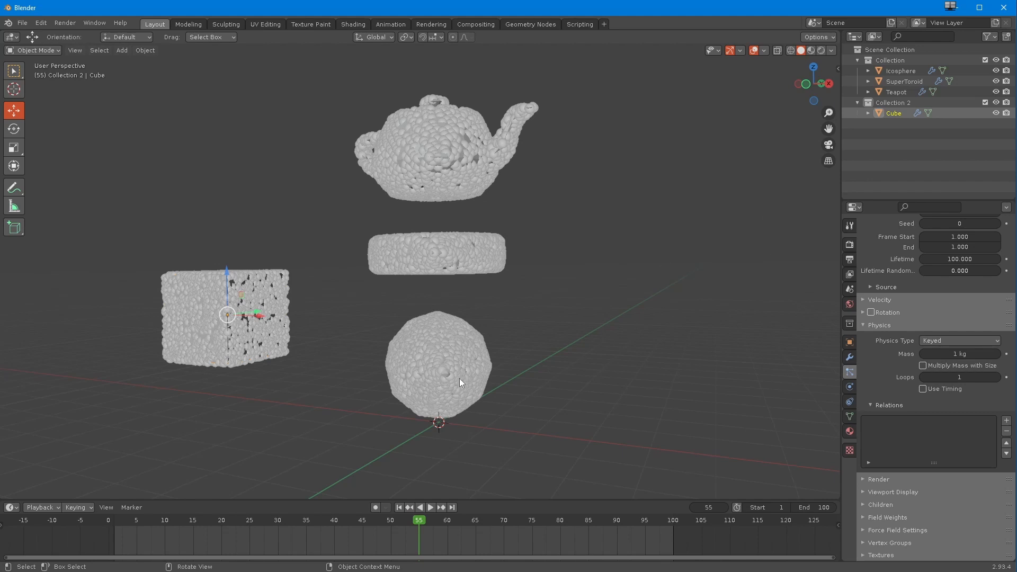
{"action": "left_click", "coordinate": [1006, 421]}
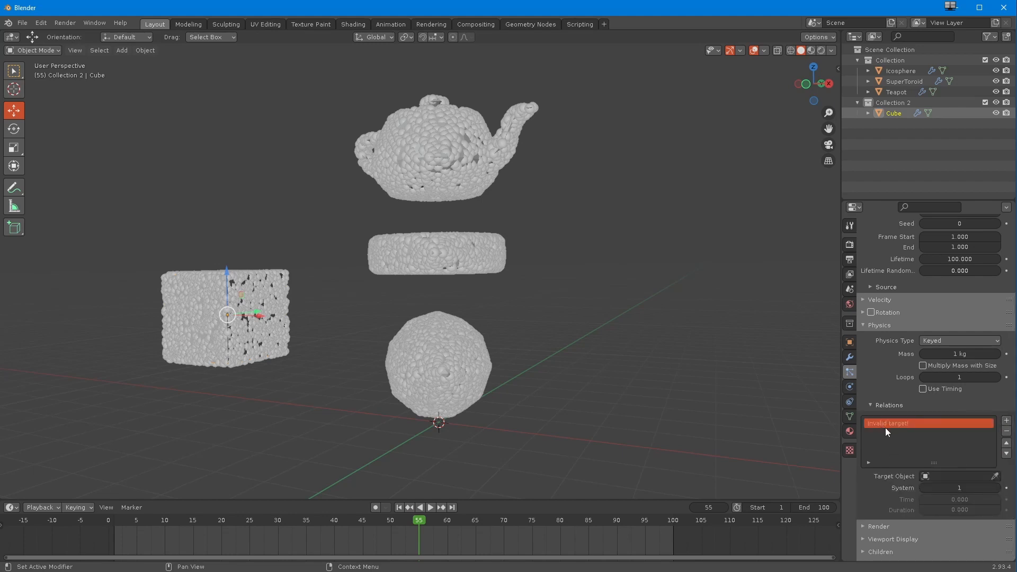
{"action": "left_click", "coordinate": [994, 476]}
{"action": "left_click", "coordinate": [437, 370]}
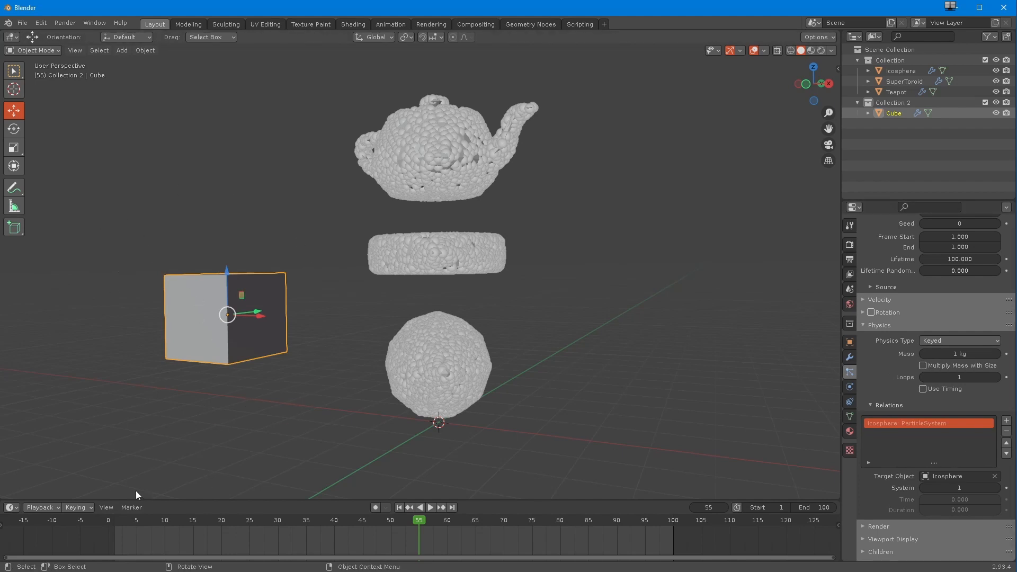
Step: Add the supertoroid as the second keyed target of the cube's particles and play back the transition
{"action": "mouse_move", "coordinate": [119, 526]}
{"action": "left_mouse_down"}
{"action": "mouse_move", "coordinate": [181, 534]}
{"action": "mouse_move", "coordinate": [166, 521]}
{"action": "mouse_move", "coordinate": [115, 531]}
{"action": "left_mouse_up"}
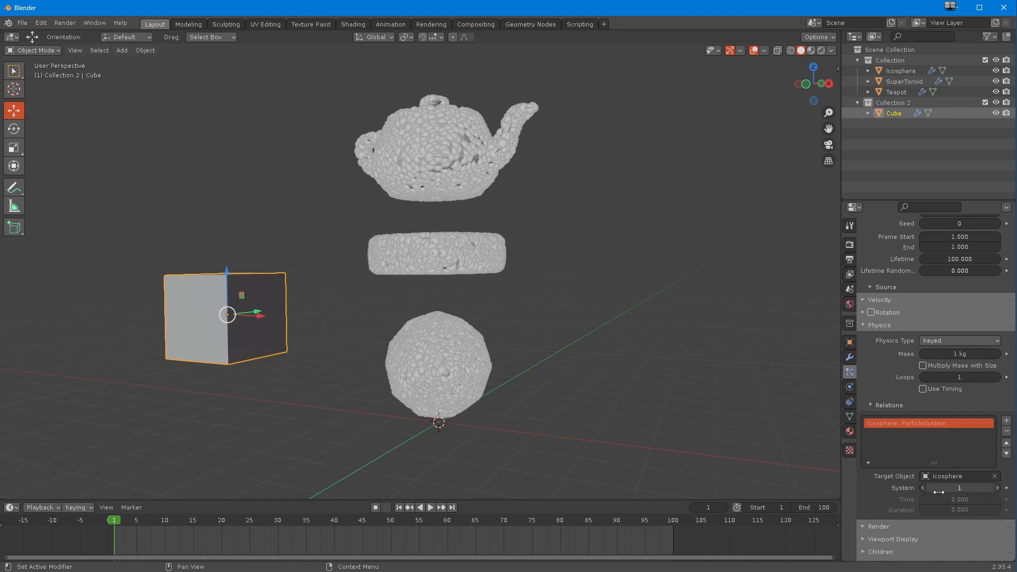
{"action": "left_click", "coordinate": [1006, 420]}
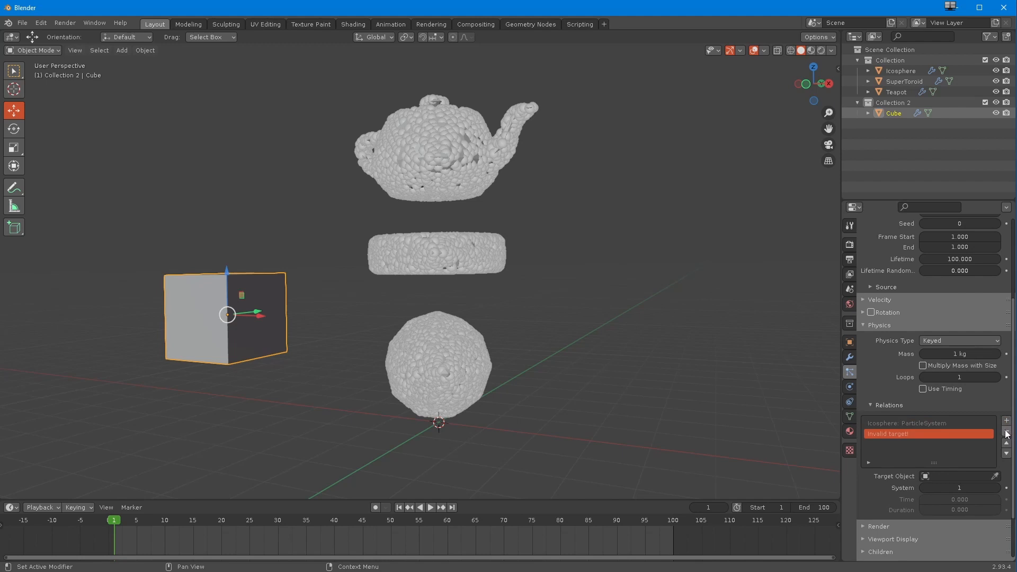
{"action": "left_click", "coordinate": [994, 476]}
{"action": "left_click", "coordinate": [447, 241]}
{"action": "key", "text": "space"}
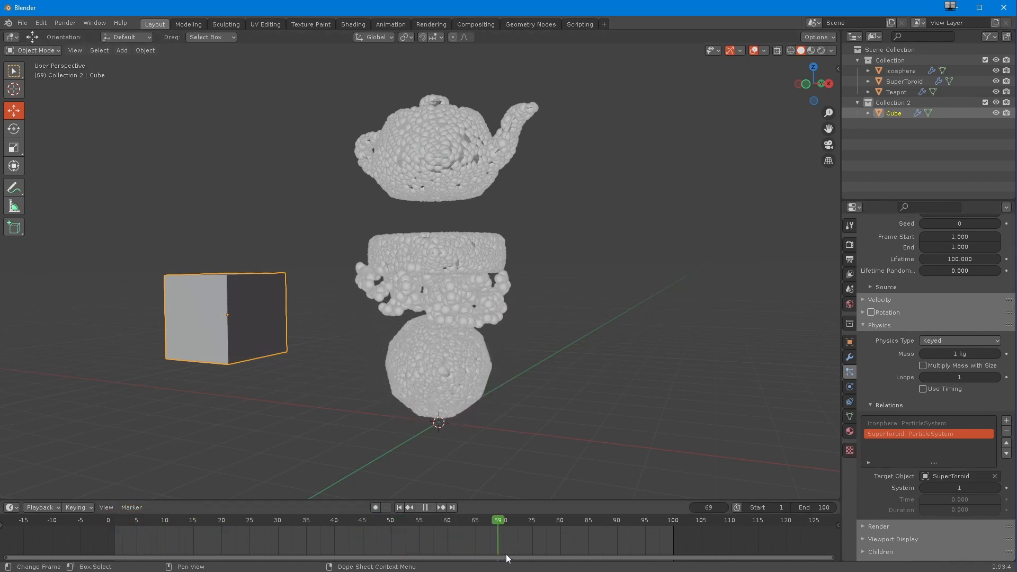
{"action": "left_click_drag", "start_coordinate": [654, 549], "coordinate": [139, 559]}
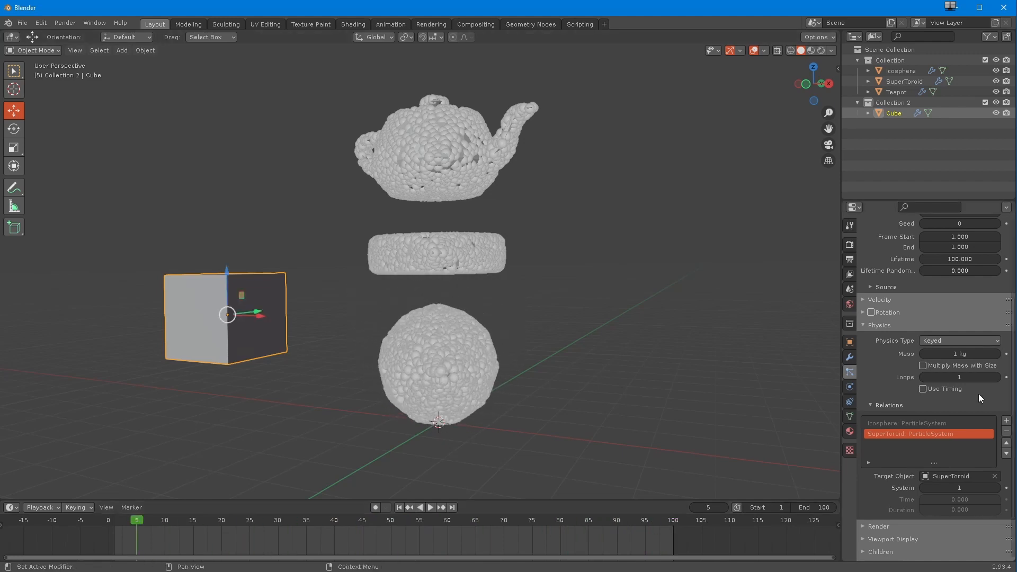
Step: Add the teapot as the third keyed target of the cube's particles
{"action": "left_click", "coordinate": [412, 176]}
{"action": "left_click", "coordinate": [248, 312]}
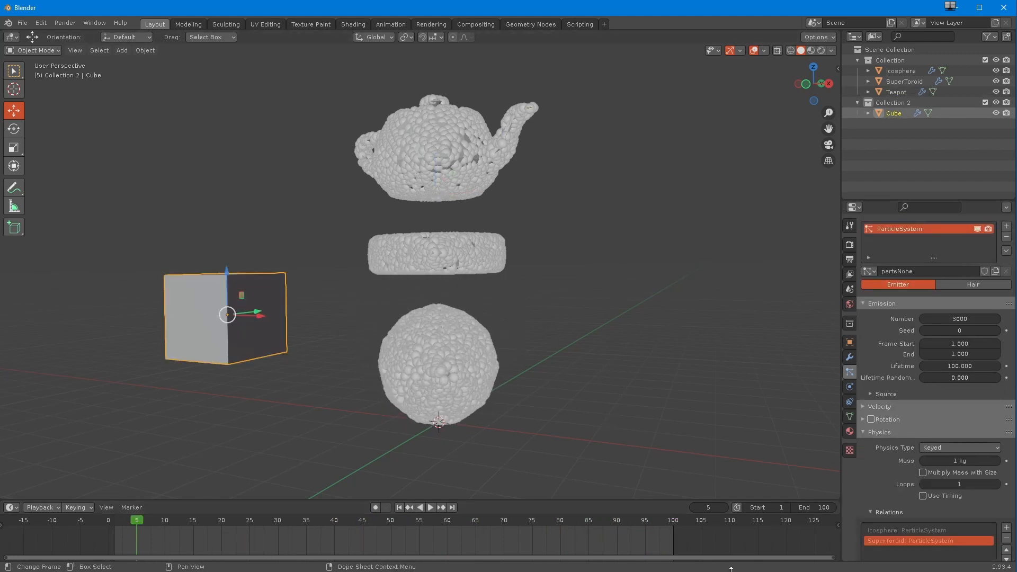
{"action": "scroll", "coordinate": [867, 513], "scroll_direction": "down", "scroll_amount": 8}
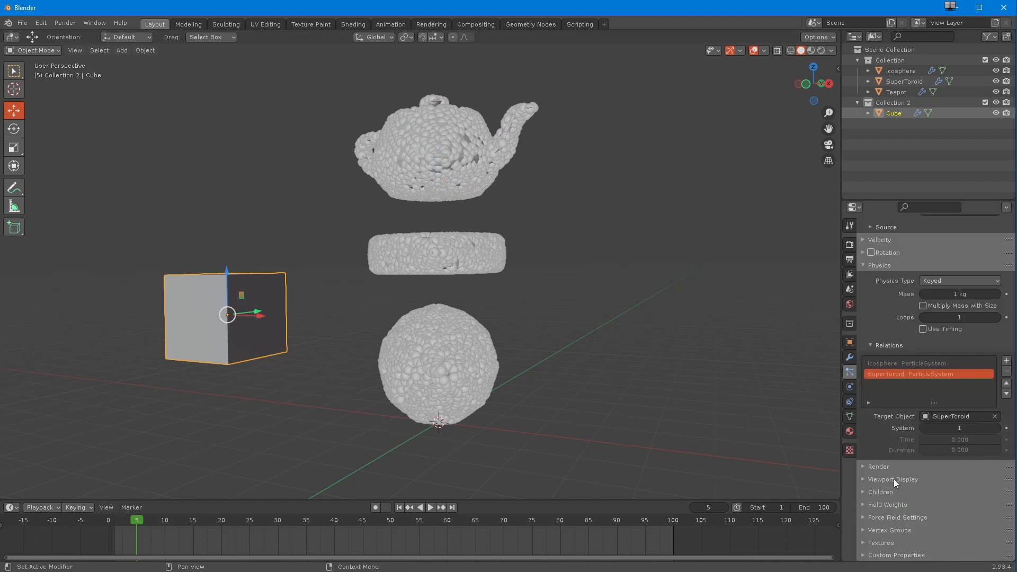
{"action": "left_click", "coordinate": [1006, 361]}
{"action": "left_click", "coordinate": [994, 416]}
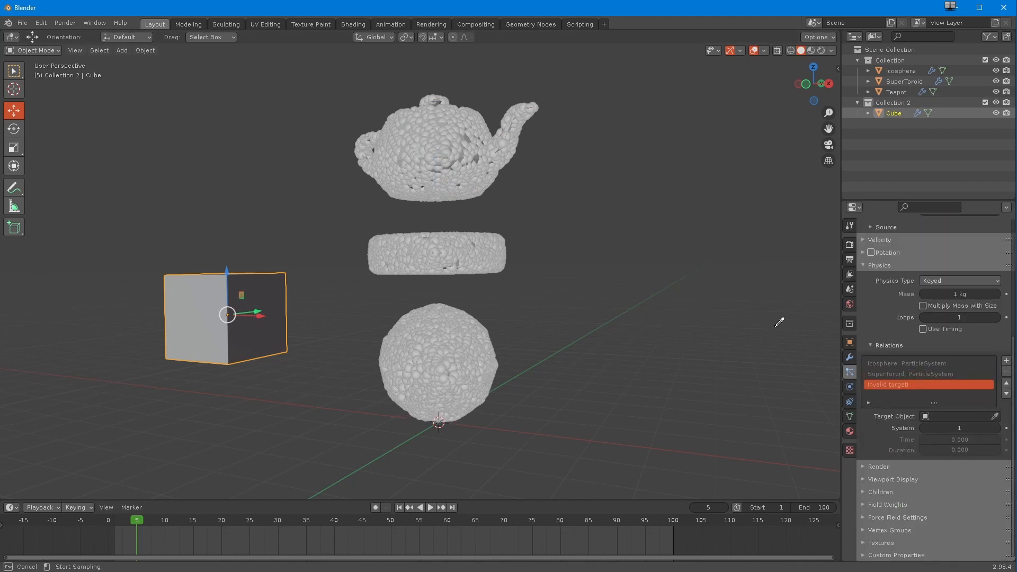
{"action": "left_click", "coordinate": [460, 140]}
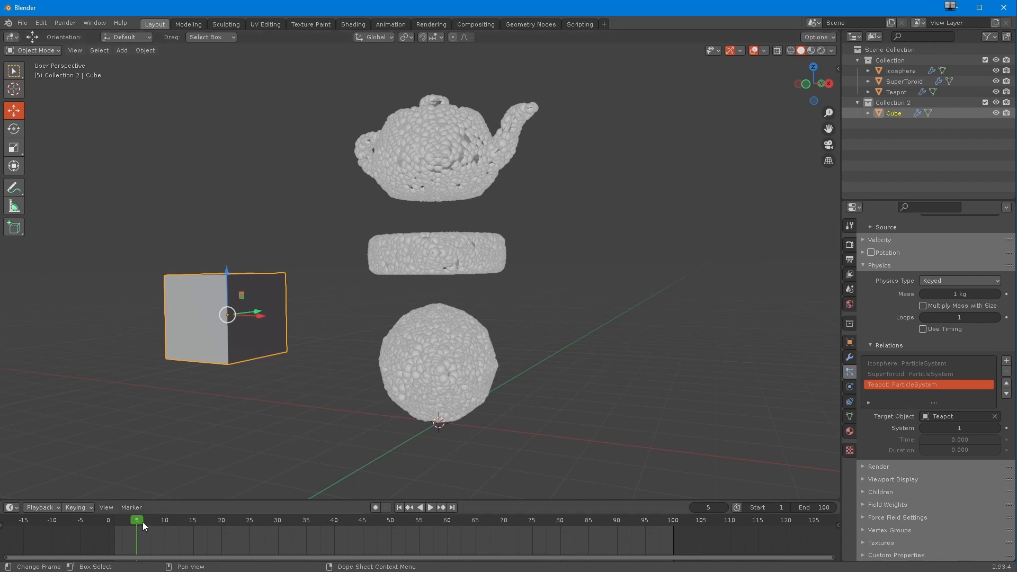
Step: Play and scrub the animation to examine how the cube's particles travel between the three targets
{"action": "key", "text": "space"}
{"action": "left_click_drag", "start_coordinate": [178, 529], "coordinate": [395, 549]}
{"action": "key", "text": "Escape"}
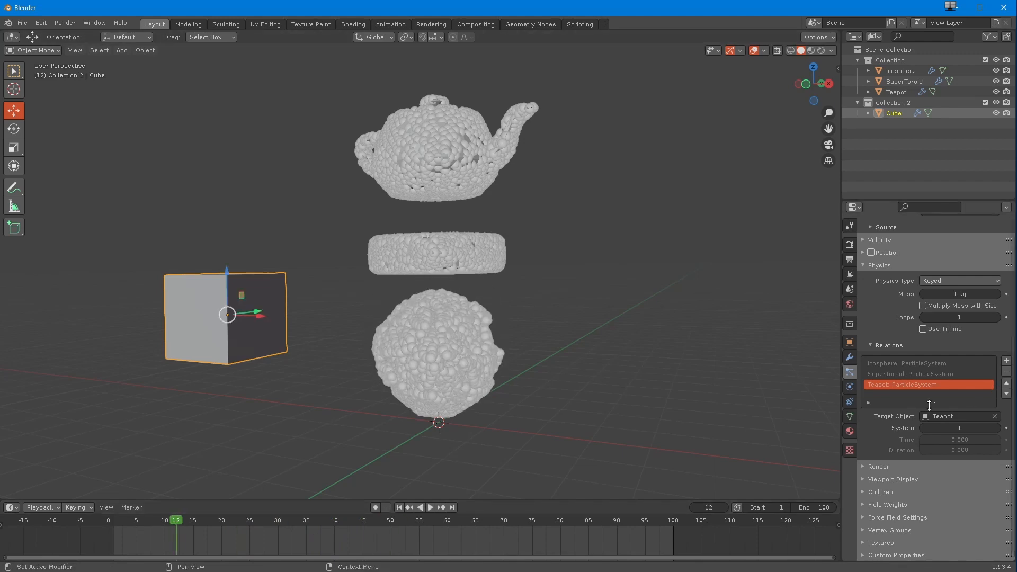
{"action": "mouse_move", "coordinate": [227, 542]}
{"action": "left_mouse_down"}
{"action": "mouse_move", "coordinate": [213, 523]}
{"action": "mouse_move", "coordinate": [405, 538]}
{"action": "mouse_move", "coordinate": [669, 531]}
{"action": "mouse_move", "coordinate": [243, 532]}
{"action": "left_mouse_up"}
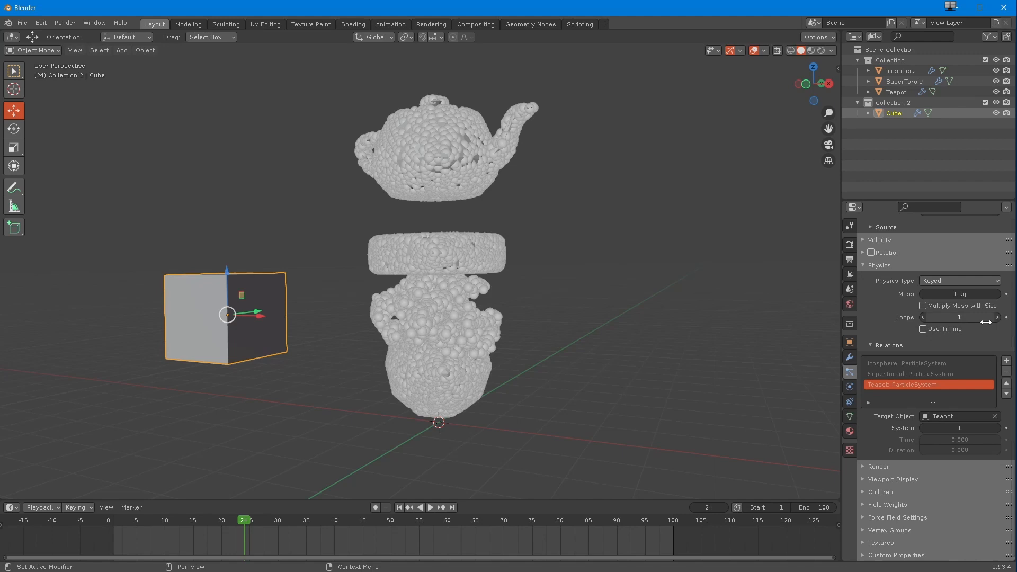
{"action": "left_click", "coordinate": [116, 526]}
{"action": "key", "text": "space"}
{"action": "mouse_move", "coordinate": [246, 542]}
{"action": "left_mouse_down"}
{"action": "mouse_move", "coordinate": [666, 529]}
{"action": "mouse_move", "coordinate": [118, 536]}
{"action": "mouse_move", "coordinate": [238, 539]}
{"action": "left_mouse_up"}
{"action": "key", "text": "space"}
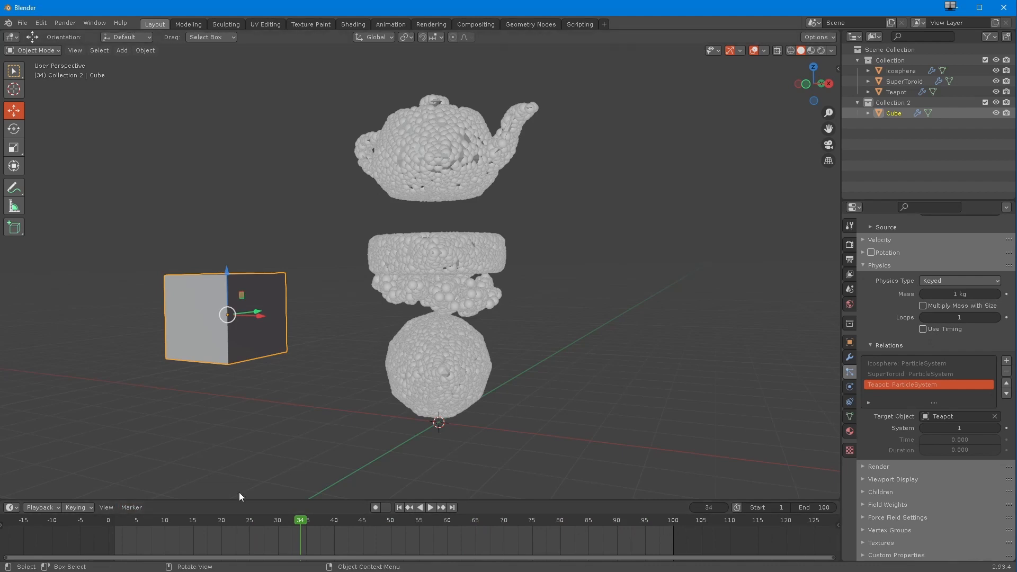
Step: Set the keyed physics loops to 4 and scrub through the animation
{"action": "left_click", "coordinate": [933, 317]}
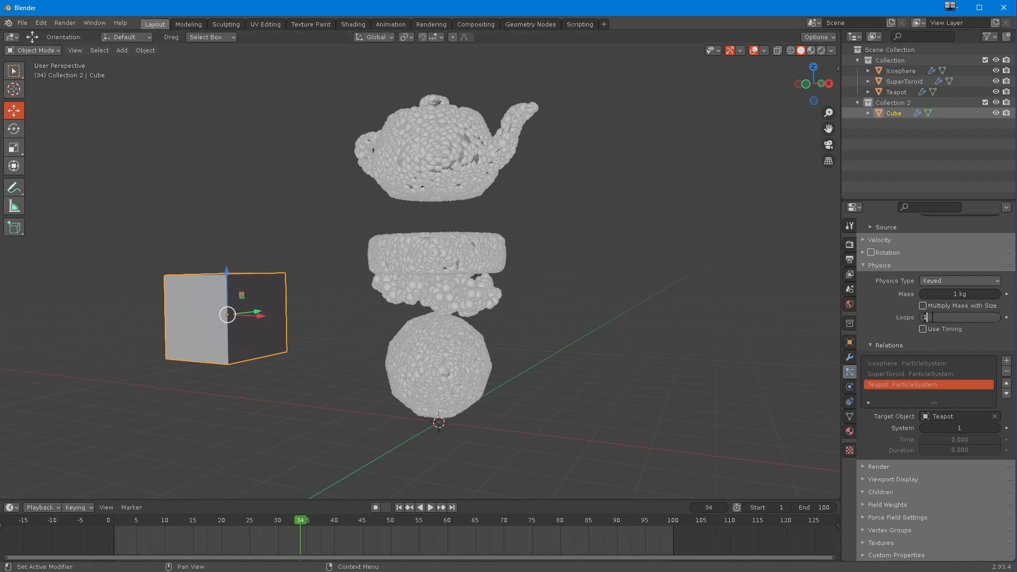
{"action": "type", "text": "4"}
{"action": "key", "text": "Return"}
{"action": "key", "text": "space"}
{"action": "left_click", "coordinate": [123, 523]}
{"action": "left_click_drag", "start_coordinate": [123, 524], "coordinate": [464, 531]}
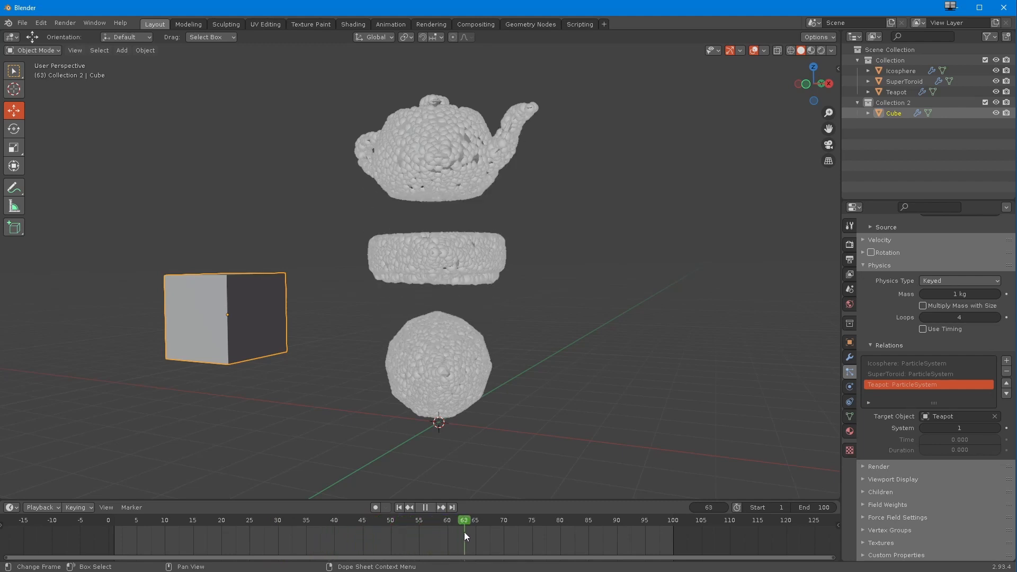
Step: Play the looped animation from the first frame to examine the particle motion, and return to frame 1
{"action": "left_click", "coordinate": [399, 507]}
{"action": "left_click", "coordinate": [431, 507]}
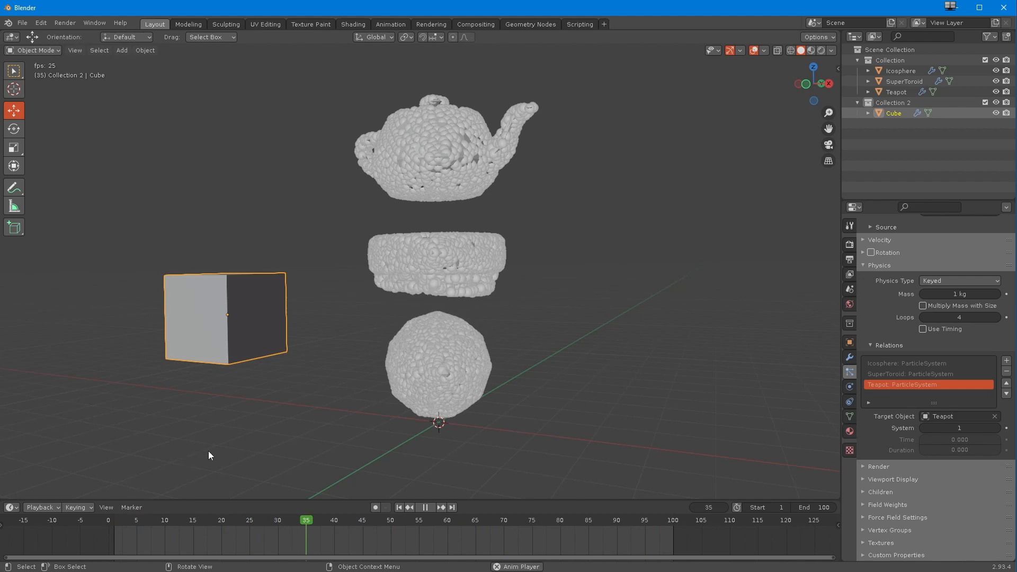
{"action": "left_click", "coordinate": [424, 508]}
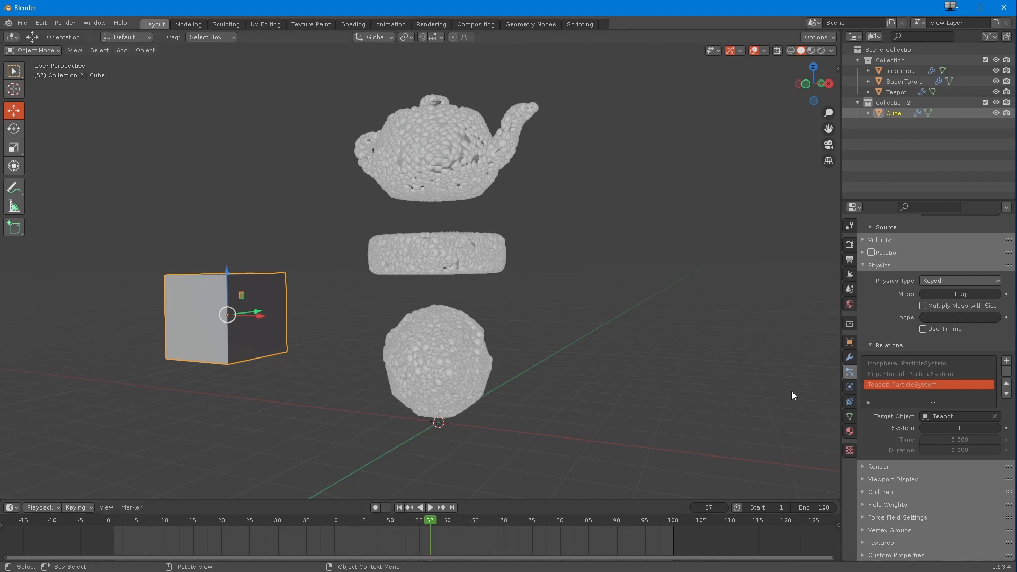
{"action": "left_click_drag", "start_coordinate": [119, 526], "coordinate": [214, 546]}
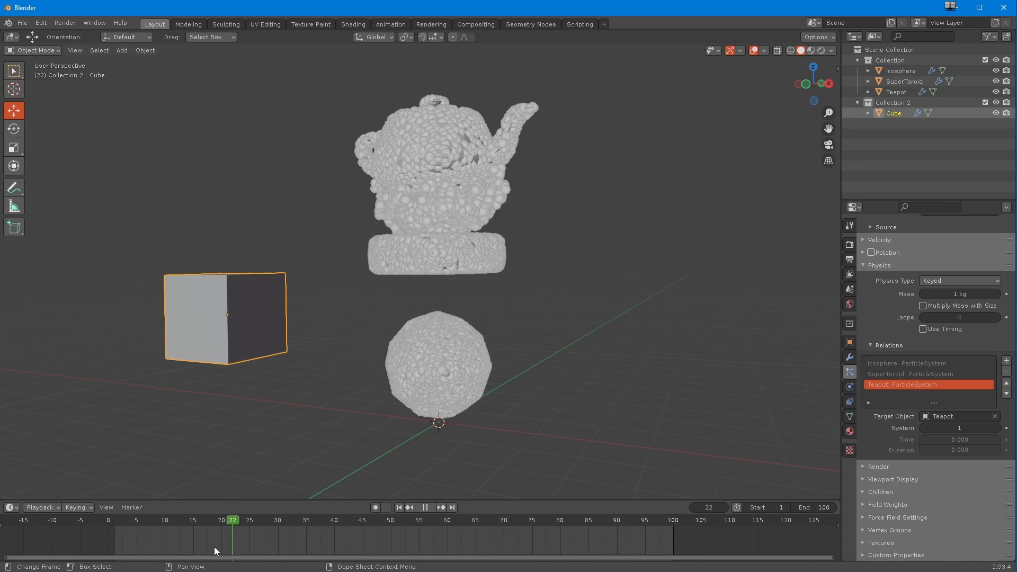
{"action": "left_click", "coordinate": [409, 507]}
Step: Show the outliner's selectable and viewport-disable toggles, and make the ico sphere, supertoroid and teapot unselectable
{"action": "mouse_move", "coordinate": [284, 330]}
{"action": "middle_mouse_down"}
{"action": "mouse_move", "coordinate": [303, 335]}
{"action": "mouse_move", "coordinate": [278, 342]}
{"action": "middle_mouse_up"}
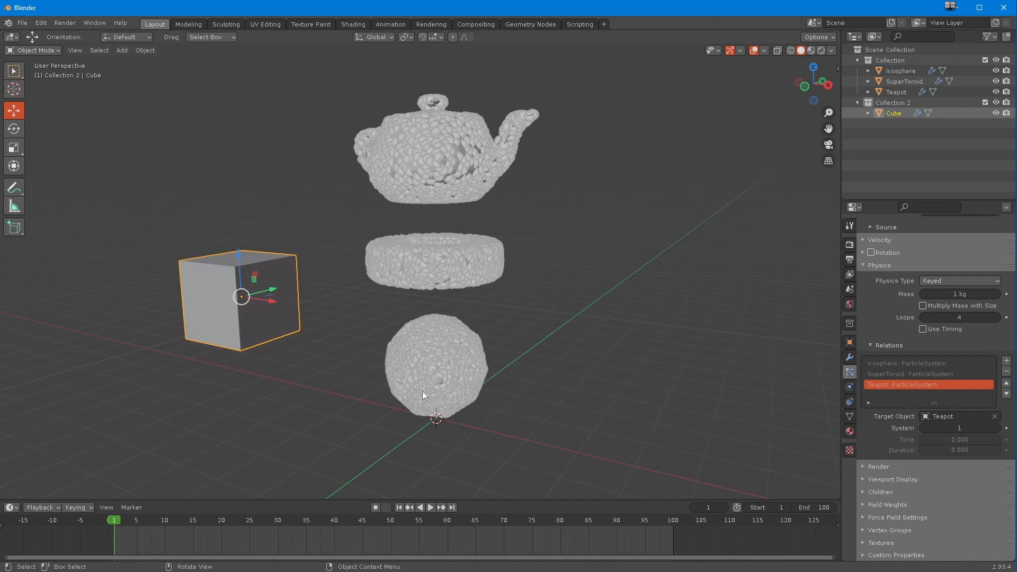
{"action": "left_click", "coordinate": [990, 37]}
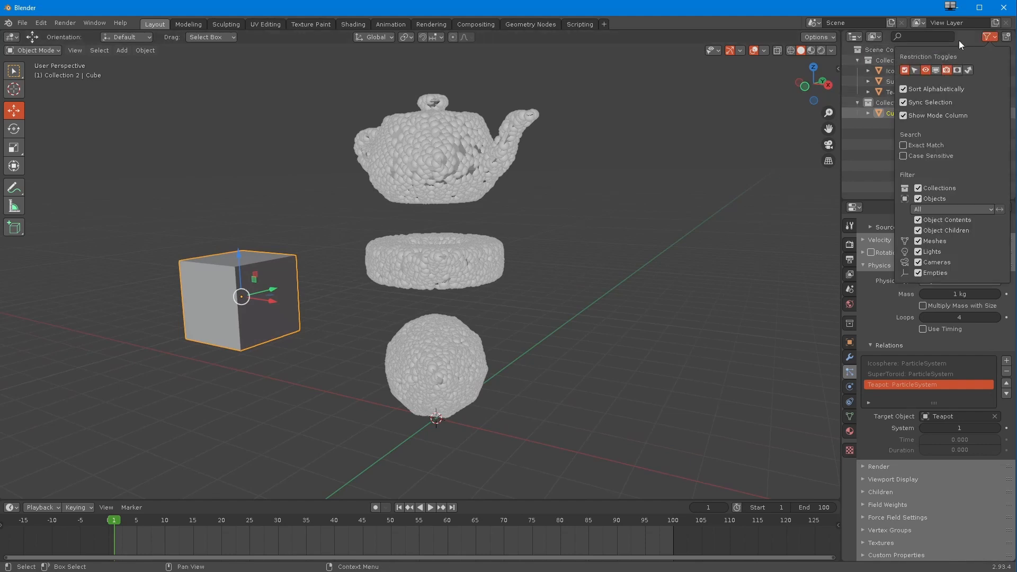
{"action": "left_click", "coordinate": [914, 70]}
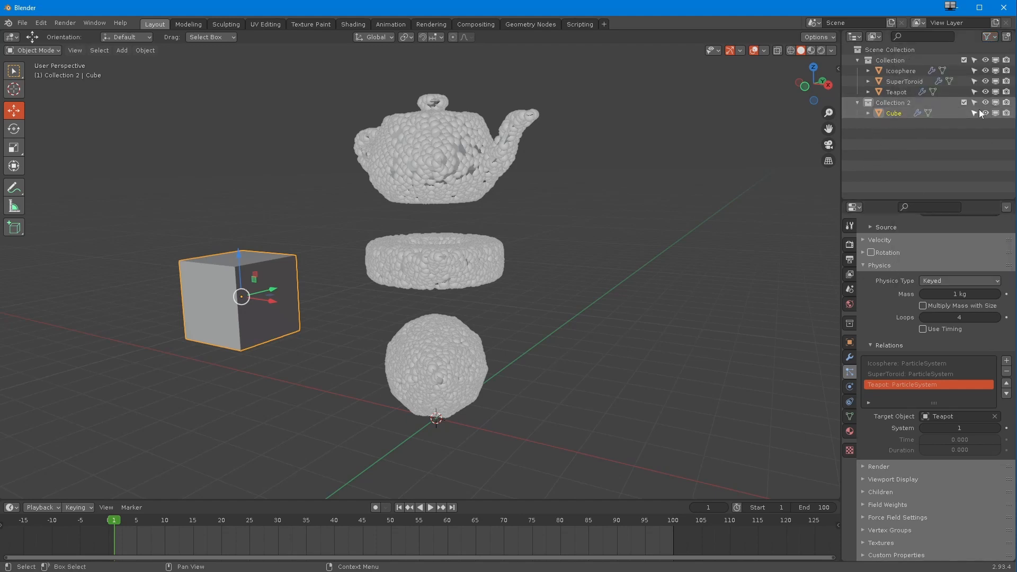
{"action": "left_click", "coordinate": [974, 71]}
{"action": "left_click", "coordinate": [974, 81]}
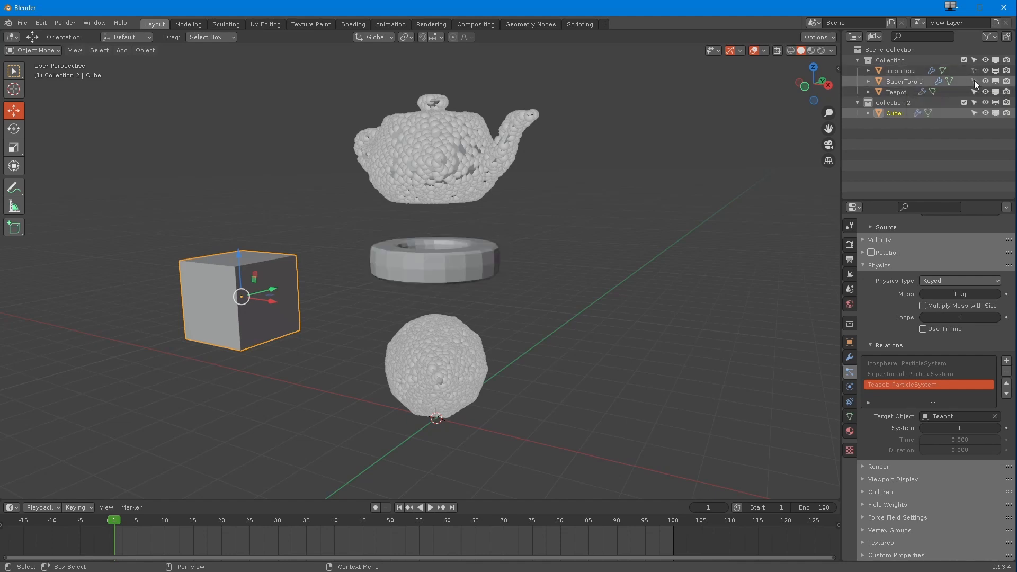
{"action": "left_click", "coordinate": [974, 93]}
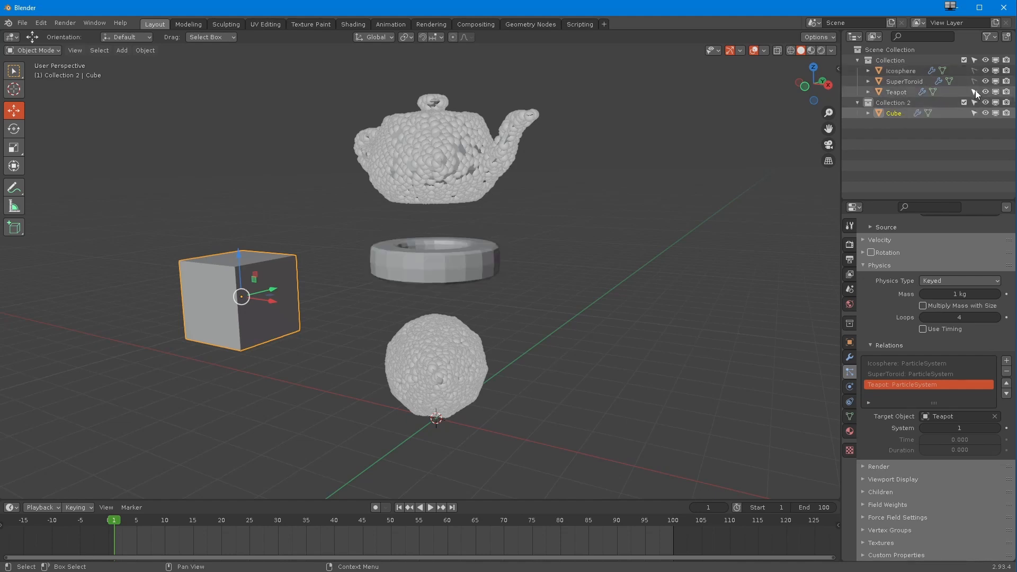
{"action": "left_click", "coordinate": [974, 91]}
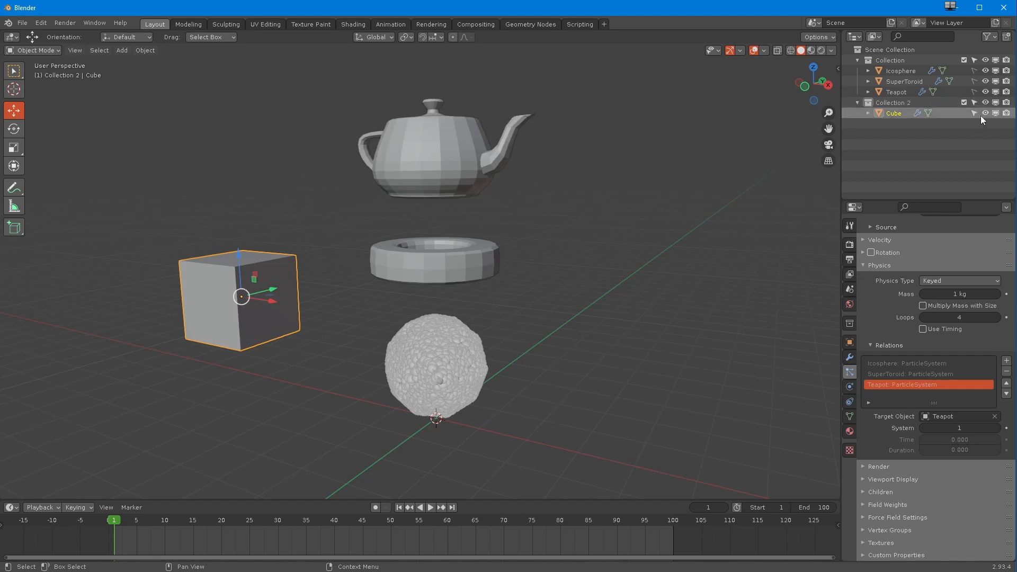
Step: Disable the ico sphere, supertoroid and teapot in viewports and renders, and preview the cube's particles alone
{"action": "mouse_move", "coordinate": [1006, 71]}
{"action": "left_mouse_down"}
{"action": "mouse_move", "coordinate": [997, 92]}
{"action": "mouse_move", "coordinate": [996, 71]}
{"action": "left_mouse_up"}
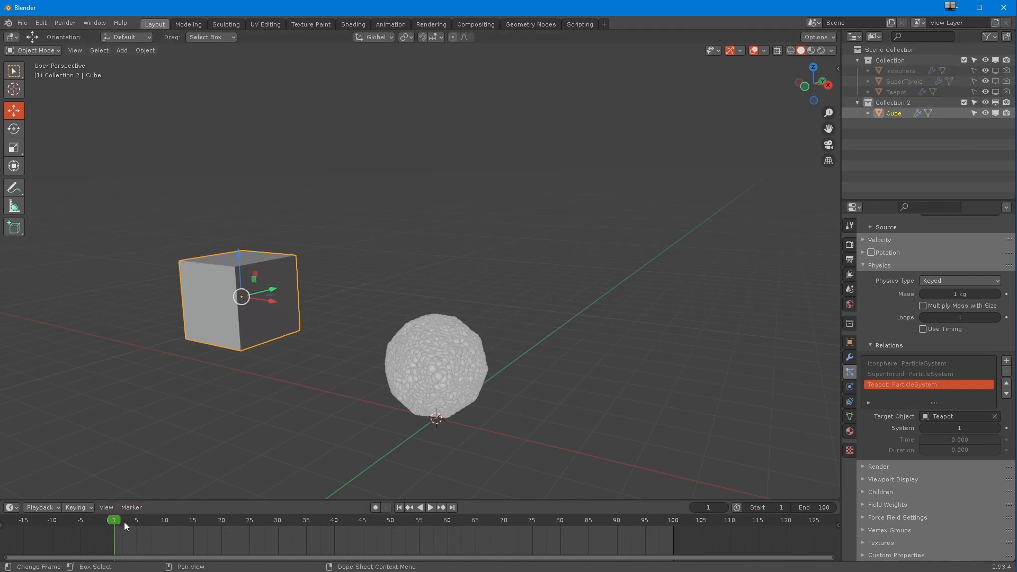
{"action": "key", "text": "space"}
{"action": "left_click_drag", "start_coordinate": [271, 533], "coordinate": [147, 523]}
{"action": "key", "text": "space"}
Step: Set the keyed physics loops to 1 and enable Use Timing for the cube's particles
{"action": "left_click", "coordinate": [940, 316]}
{"action": "type", "text": "1"}
{"action": "key", "text": "Return"}
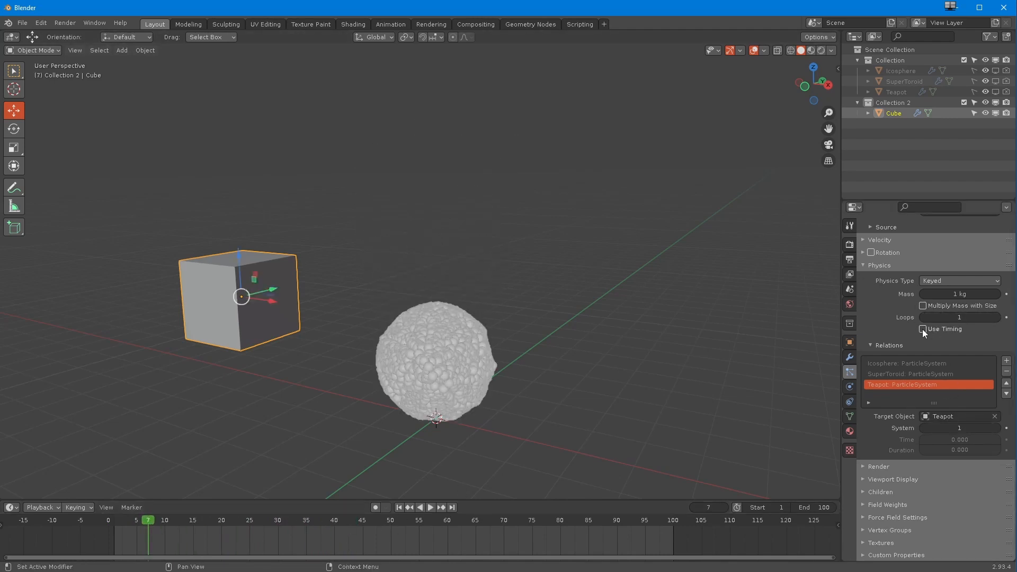
{"action": "left_click", "coordinate": [922, 329]}
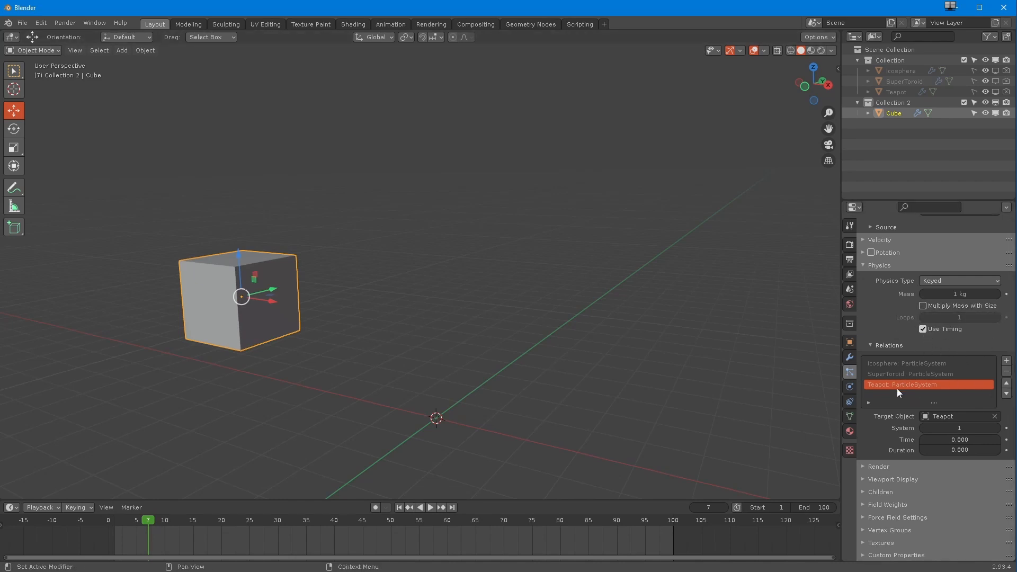
Step: Play the animation from the start to check the cube's particles with Use Timing enabled
{"action": "middle_click_drag", "start_coordinate": [452, 349], "coordinate": [370, 339]}
{"action": "key", "text": "space"}
{"action": "left_click", "coordinate": [122, 523]}
{"action": "left_click", "coordinate": [128, 522]}
{"action": "key", "text": "Escape"}
{"action": "left_click", "coordinate": [400, 508]}
{"action": "left_click", "coordinate": [430, 508]}
{"action": "left_click", "coordinate": [430, 507]}
{"action": "left_click", "coordinate": [399, 508]}
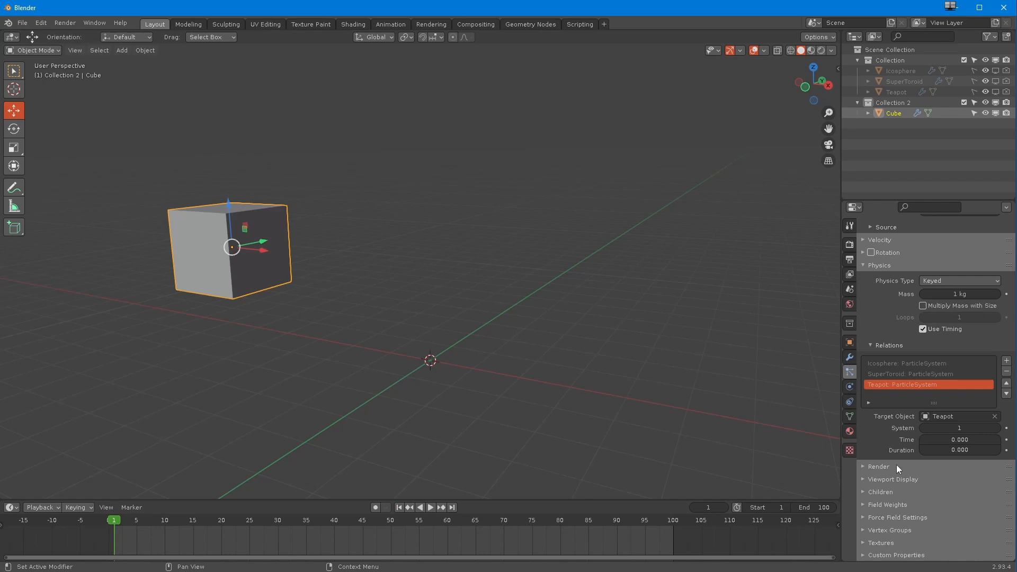
Step: Examine the time and duration settings of the ico sphere, supertoroid and teapot targets
{"action": "left_click", "coordinate": [892, 365]}
{"action": "left_click", "coordinate": [888, 373]}
{"action": "left_click", "coordinate": [888, 384]}
{"action": "left_click", "coordinate": [889, 364]}
{"action": "left_click", "coordinate": [889, 371]}
{"action": "left_click", "coordinate": [888, 384]}
{"action": "left_click", "coordinate": [888, 362]}
{"action": "left_click", "coordinate": [887, 373]}
{"action": "left_click", "coordinate": [888, 385]}
Step: Set the ico sphere target's Time to 1 and Duration to 10
{"action": "left_click", "coordinate": [878, 364]}
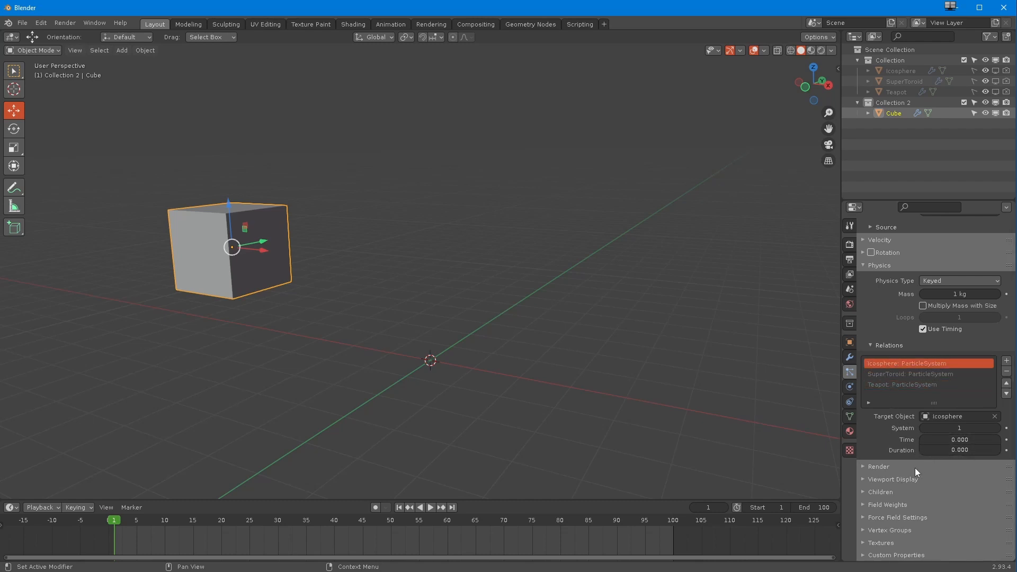
{"action": "left_click", "coordinate": [953, 439]}
{"action": "type", "text": "1"}
{"action": "key", "text": "Return"}
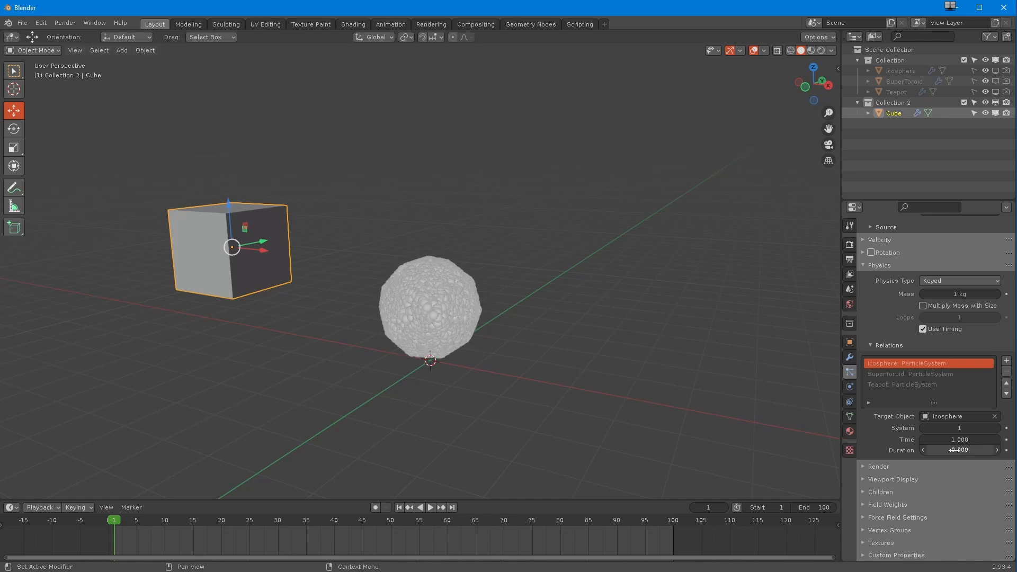
{"action": "left_click", "coordinate": [954, 450]}
{"action": "type", "text": "10"}
{"action": "key", "text": "Return"}
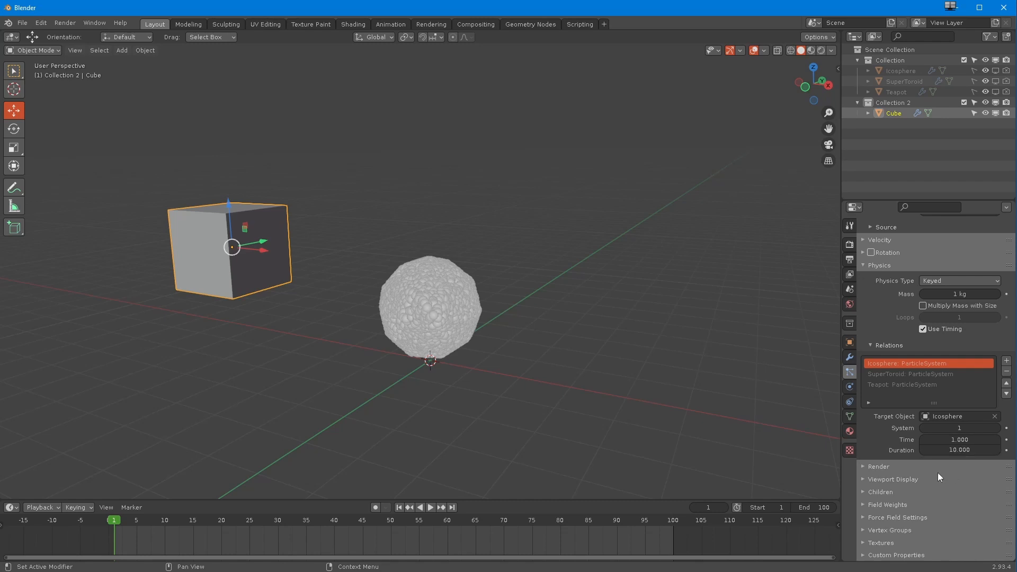
Step: Set the supertoroid target's Time to 25 and scrub the timeline to frame 25
{"action": "key", "text": "space"}
{"action": "key", "text": "space"}
{"action": "left_click", "coordinate": [923, 374]}
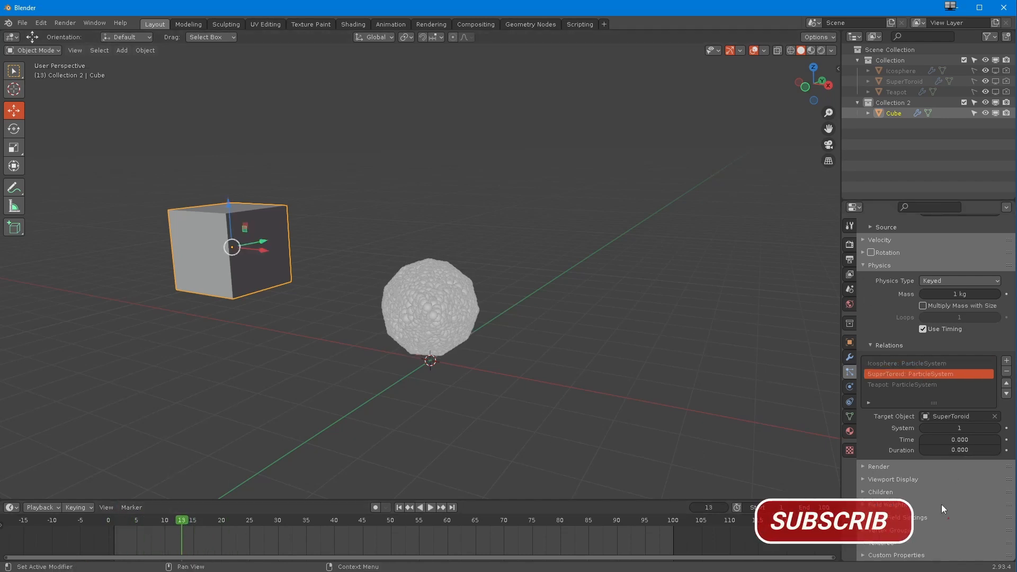
{"action": "left_click", "coordinate": [950, 440]}
{"action": "type", "text": "0.0"}
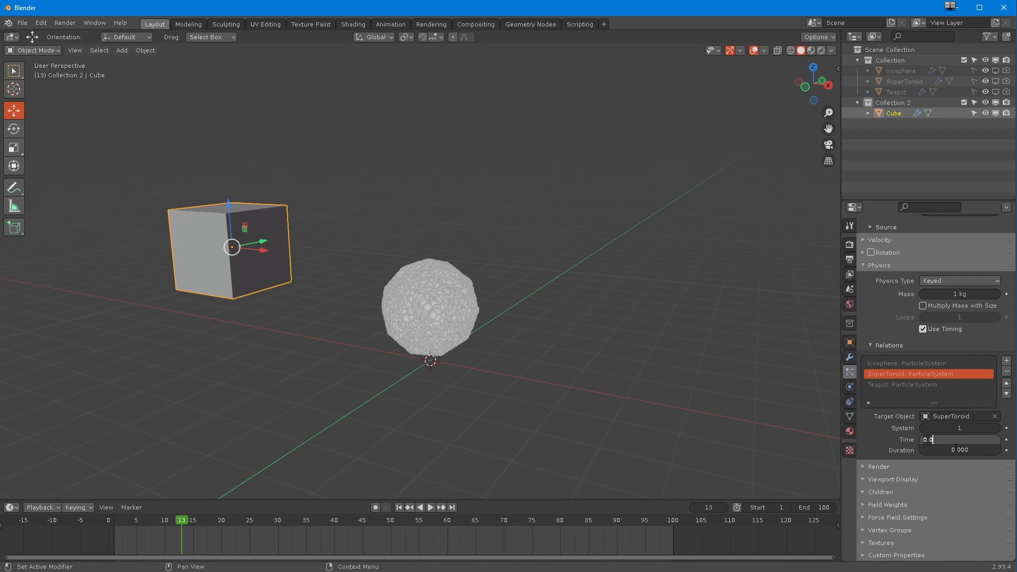
{"action": "type", "text": "25"}
{"action": "key", "text": "Return"}
{"action": "left_click_drag", "start_coordinate": [186, 523], "coordinate": [251, 544]}
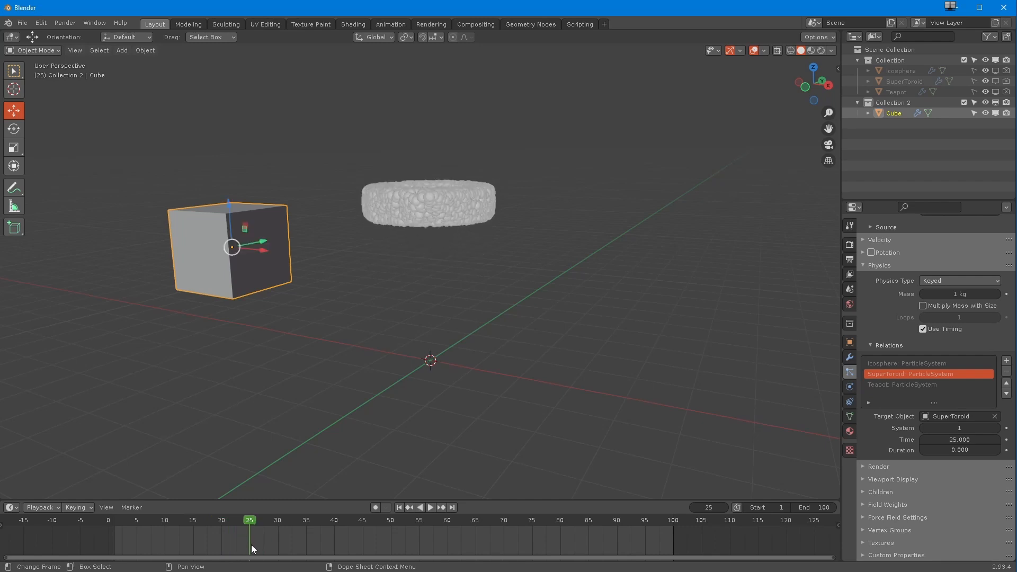
Step: Set the supertoroid target's Duration to 25 and scrub the timeline to check its hold period
{"action": "left_click", "coordinate": [945, 451]}
{"action": "type", "text": "0.0"}
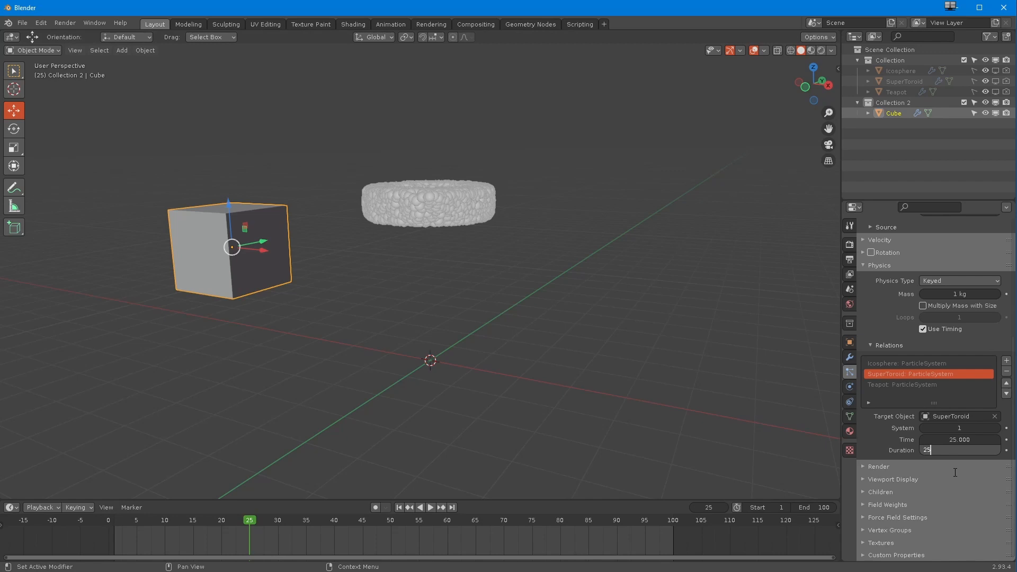
{"action": "key", "text": "Return"}
{"action": "left_click_drag", "start_coordinate": [330, 522], "coordinate": [269, 525]}
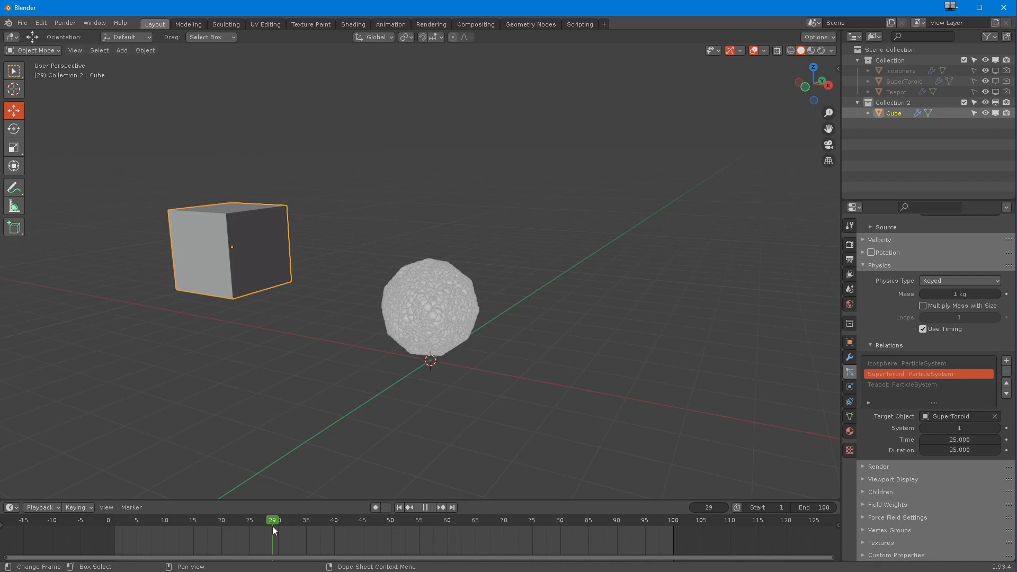
{"action": "key", "text": "space"}
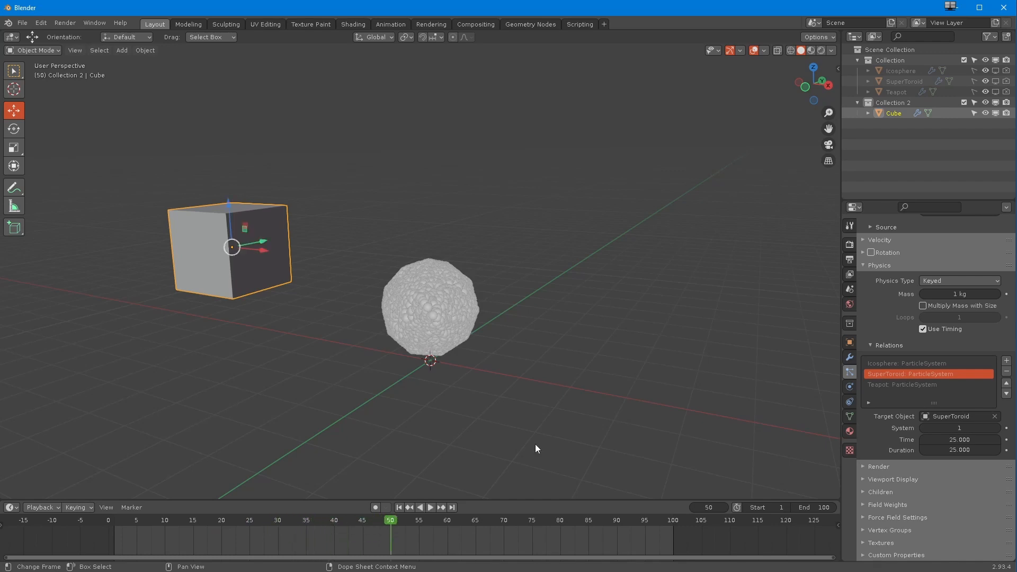
Step: Set the teapot target's Time to 50
{"action": "left_click", "coordinate": [897, 385]}
{"action": "left_click", "coordinate": [931, 440]}
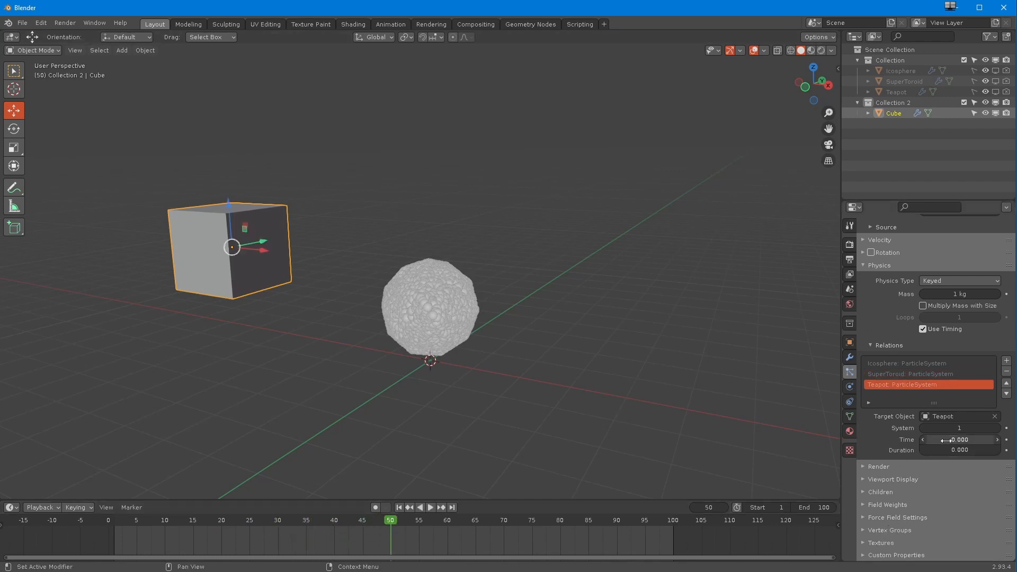
{"action": "type", "text": "5"}
{"action": "key", "text": "Return"}
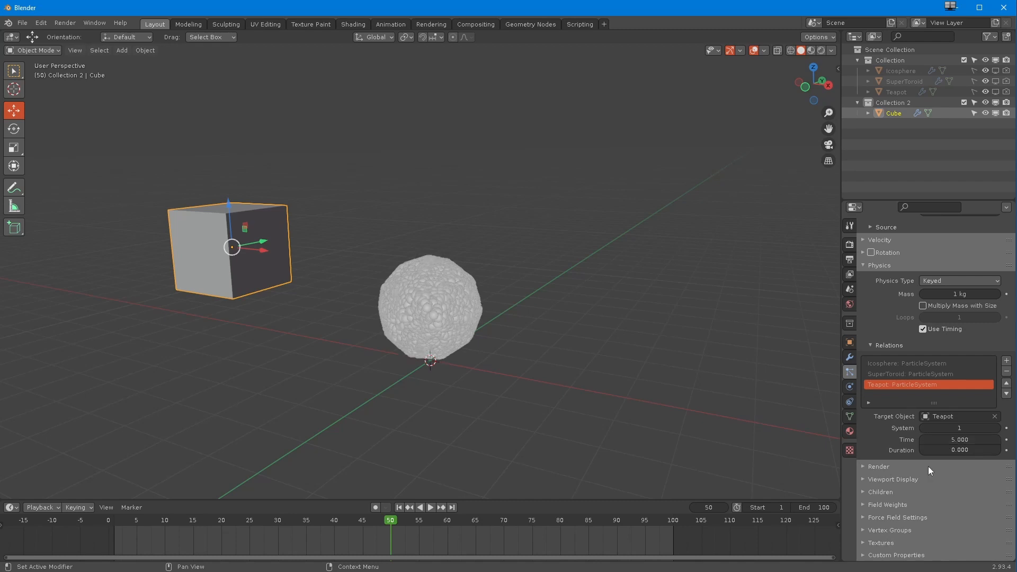
{"action": "left_click", "coordinate": [942, 440]}
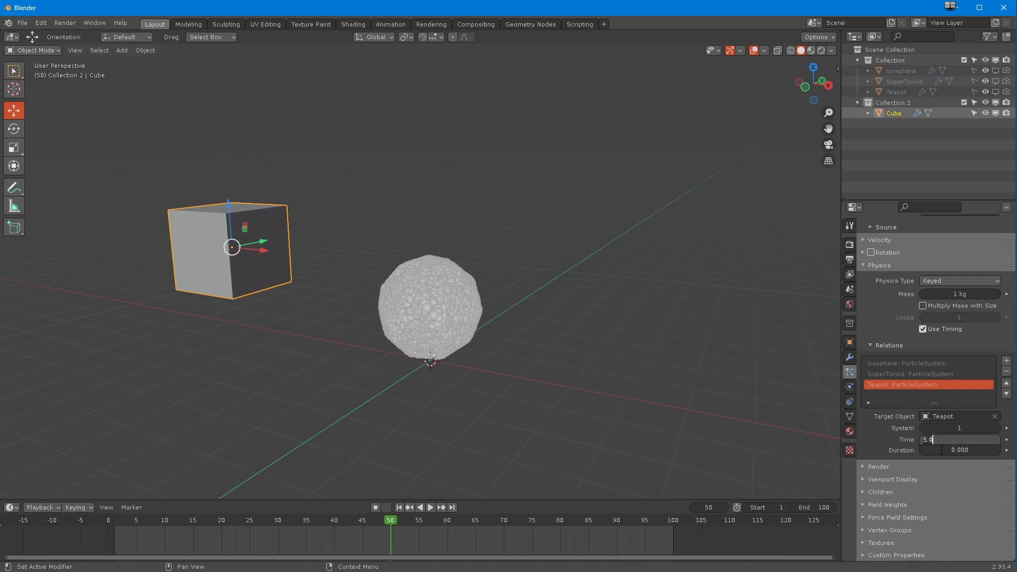
{"action": "type", "text": "50"}
{"action": "key", "text": "Return"}
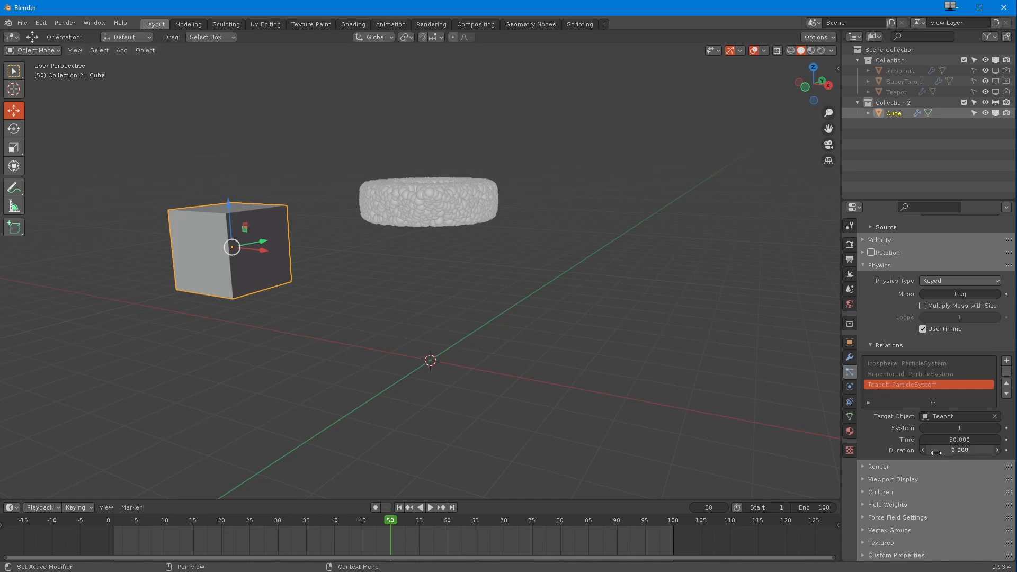
Step: Set the teapot target's Duration to 2.5 and scrub the timeline around frame 50
{"action": "left_click_drag", "start_coordinate": [936, 452], "coordinate": [943, 454]}
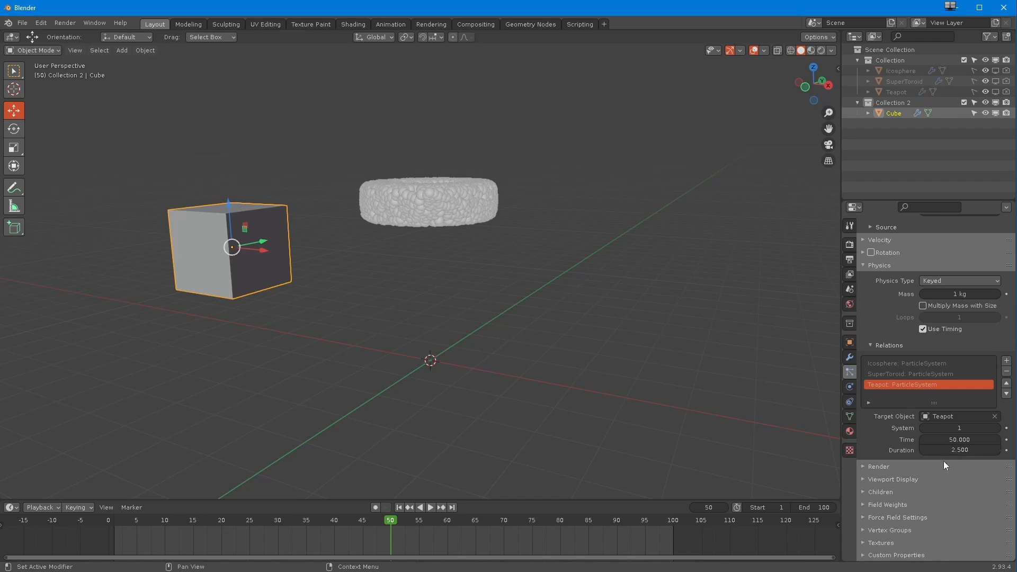
{"action": "left_click", "coordinate": [942, 463]}
{"action": "left_click_drag", "start_coordinate": [118, 519], "coordinate": [279, 527]}
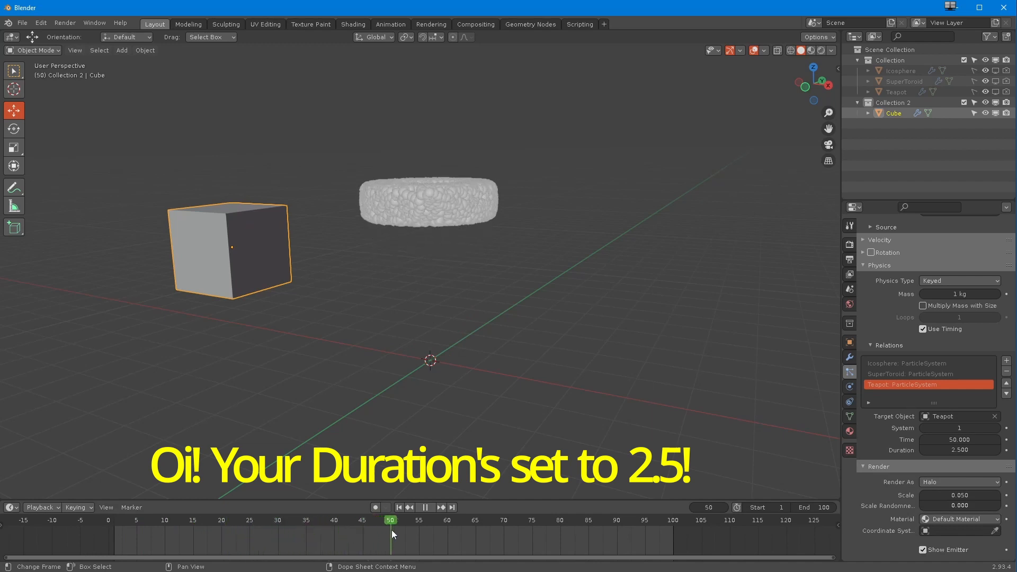
{"action": "left_click_drag", "start_coordinate": [391, 529], "coordinate": [408, 533]}
{"action": "key", "text": "space"}
Step: Set the teapot target's Duration to 50 and scrub the timeline to check the transition
{"action": "left_click", "coordinate": [963, 450]}
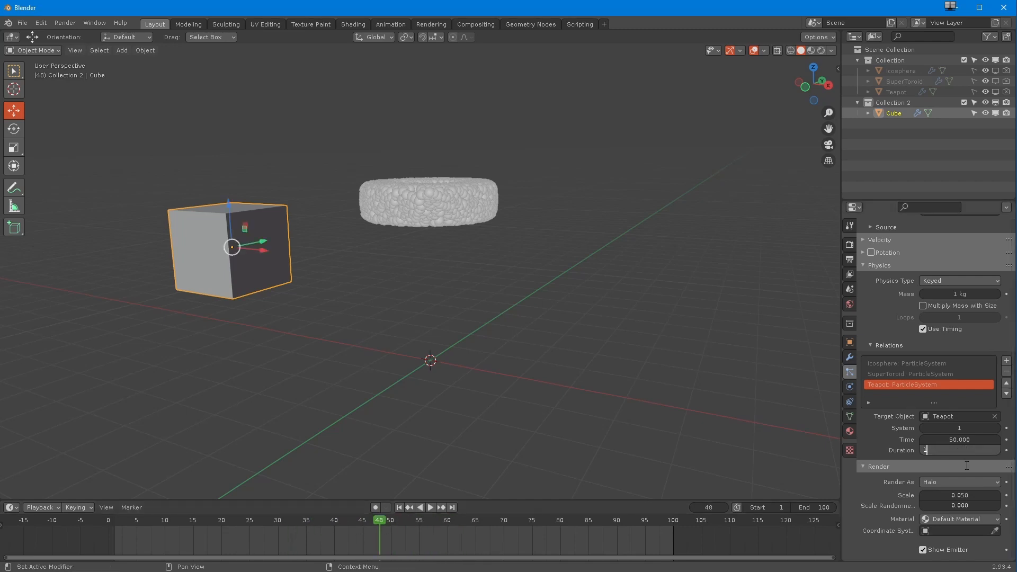
{"action": "key", "text": "BackSpace"}
{"action": "type", "text": "50"}
{"action": "key", "text": "Return"}
{"action": "left_click_drag", "start_coordinate": [331, 523], "coordinate": [361, 530]}
{"action": "left_click_drag", "start_coordinate": [504, 539], "coordinate": [425, 508]}
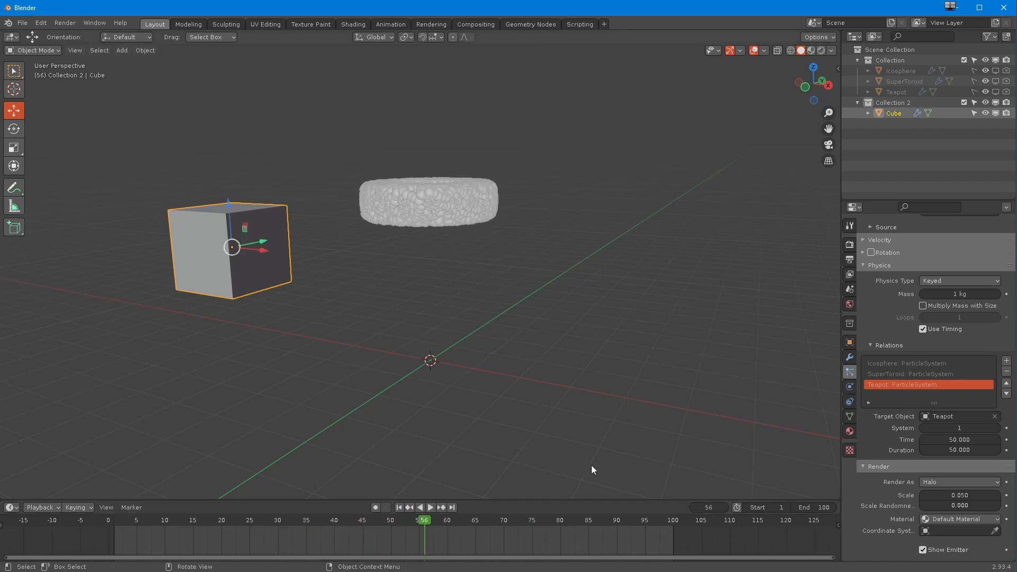
{"action": "left_click_drag", "start_coordinate": [198, 518], "coordinate": [317, 529]}
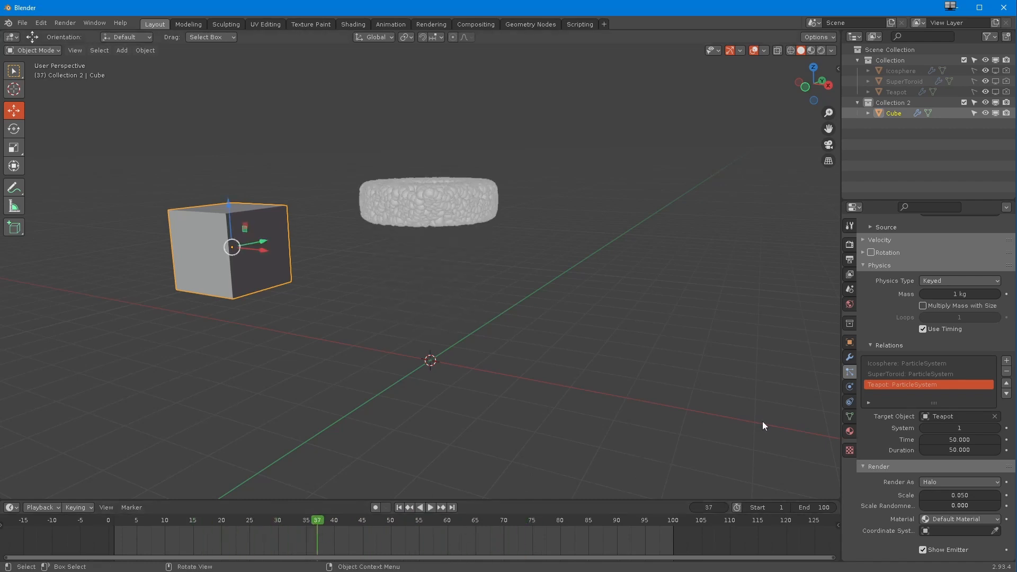
Step: Set the teapot target's Time to 51 and scrub the timeline around frame 50
{"action": "left_click", "coordinate": [946, 439]}
{"action": "type", "text": "51"}
{"action": "key", "text": "Return"}
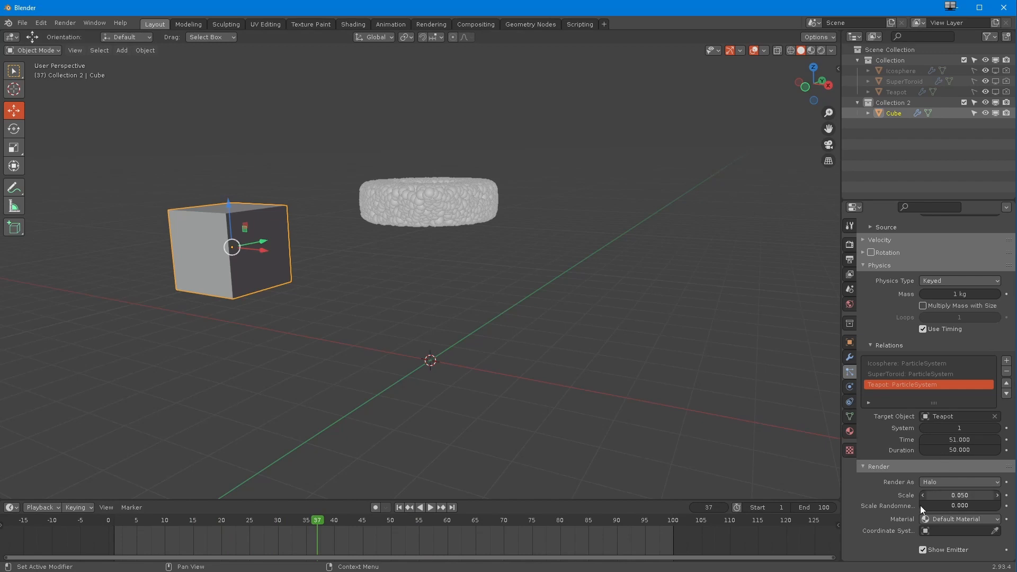
{"action": "key", "text": "space"}
{"action": "left_click_drag", "start_coordinate": [443, 538], "coordinate": [390, 539]}
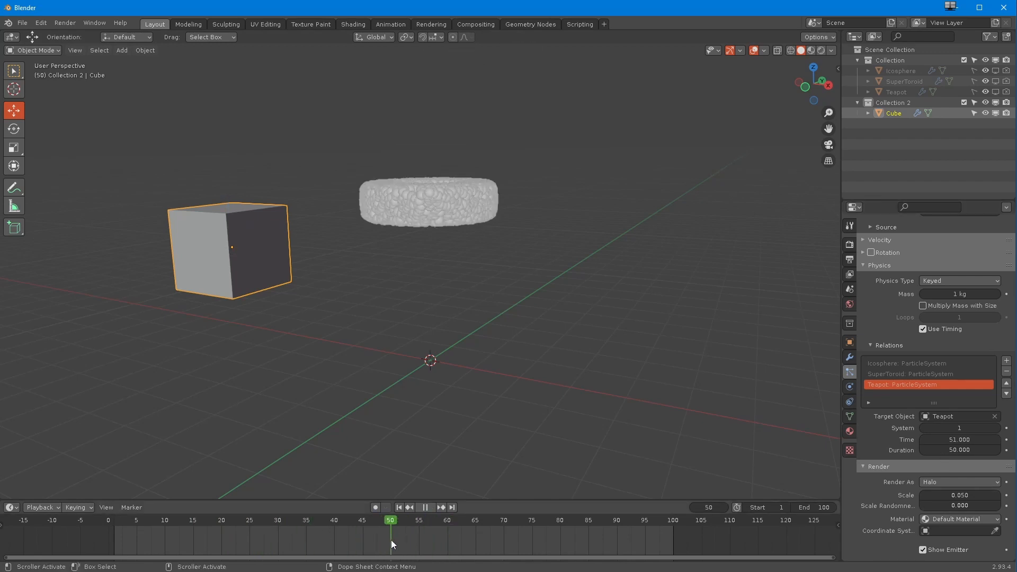
{"action": "left_click_drag", "start_coordinate": [391, 539], "coordinate": [398, 542]}
{"action": "key", "text": "space"}
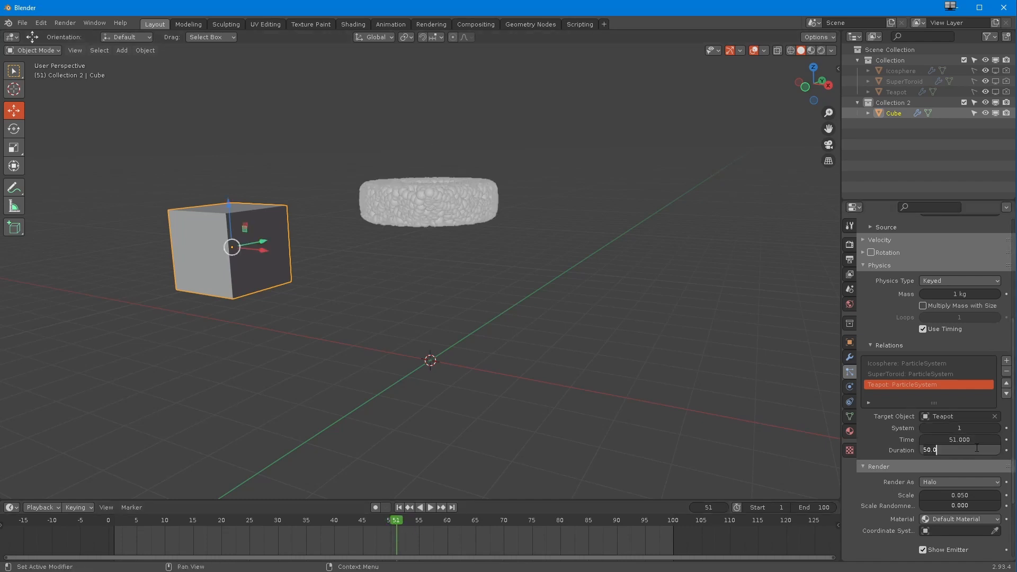
Step: Set the teapot target's Time to 75 and Duration to 25, and scrub the timeline through the shape transitions
{"action": "left_click", "coordinate": [975, 449]}
{"action": "key", "text": "Return"}
{"action": "left_click", "coordinate": [961, 440]}
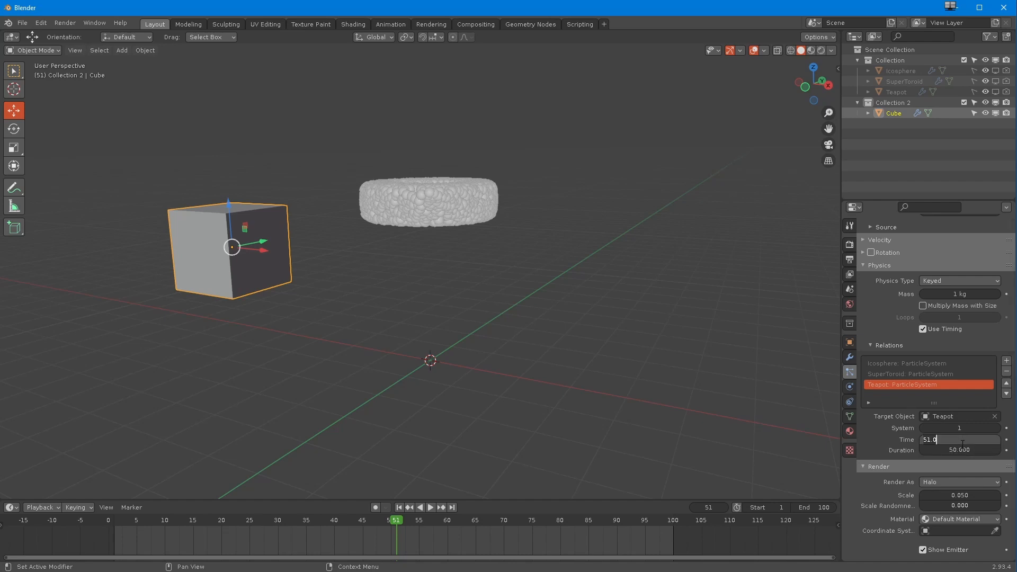
{"action": "key", "text": "Return"}
{"action": "left_click", "coordinate": [961, 450]}
{"action": "type", "text": "100"}
{"action": "key", "text": "Return"}
{"action": "left_click", "coordinate": [943, 450]}
{"action": "type", "text": "25"}
{"action": "key", "text": "Return"}
{"action": "left_click_drag", "start_coordinate": [122, 523], "coordinate": [254, 543]}
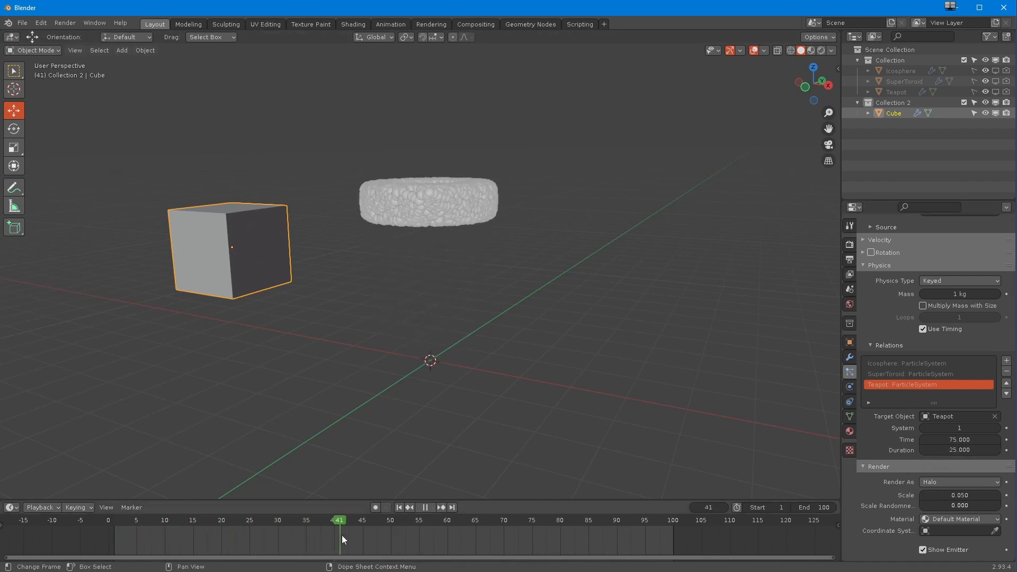
{"action": "left_click_drag", "start_coordinate": [401, 532], "coordinate": [555, 536]}
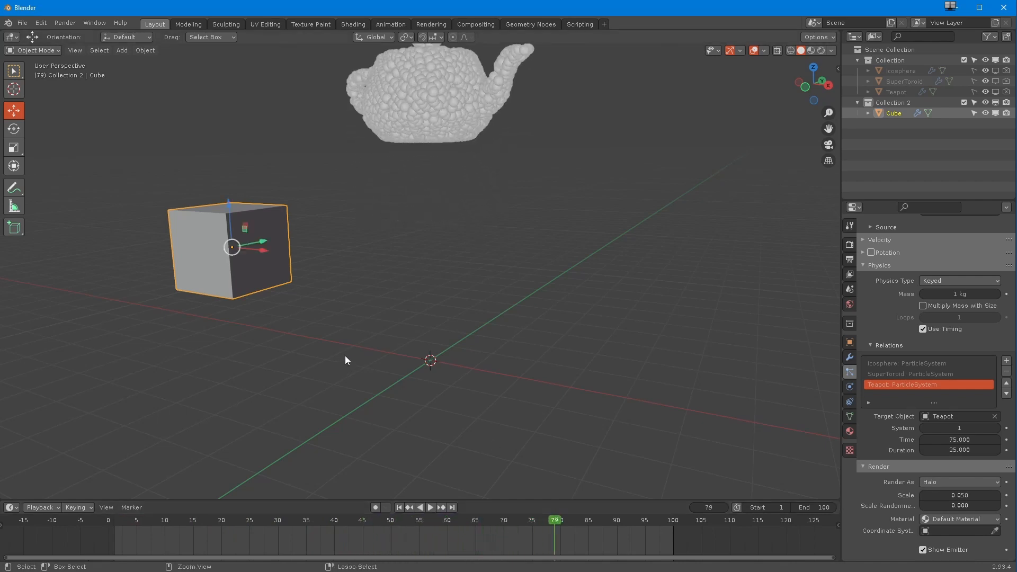
Step: Play the animation from the start to check the particles' transitions from ico sphere through supertoroid to teapot
{"action": "scroll", "coordinate": [358, 342], "scroll_direction": "down", "scroll_amount": 2}
{"action": "middle_click_drag", "start_coordinate": [358, 345], "coordinate": [357, 392]}
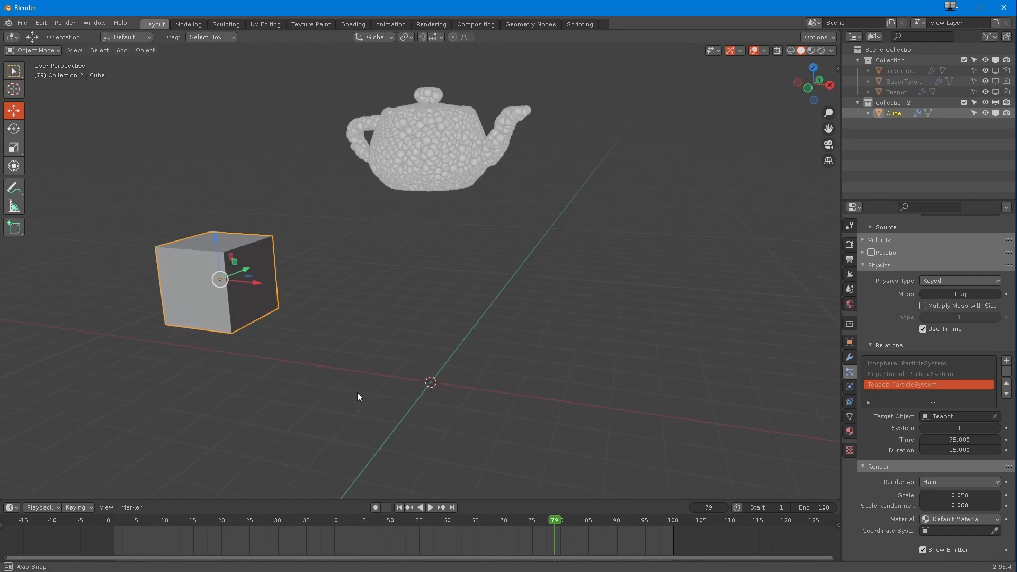
{"action": "left_click", "coordinate": [399, 507]}
{"action": "left_click", "coordinate": [428, 507]}
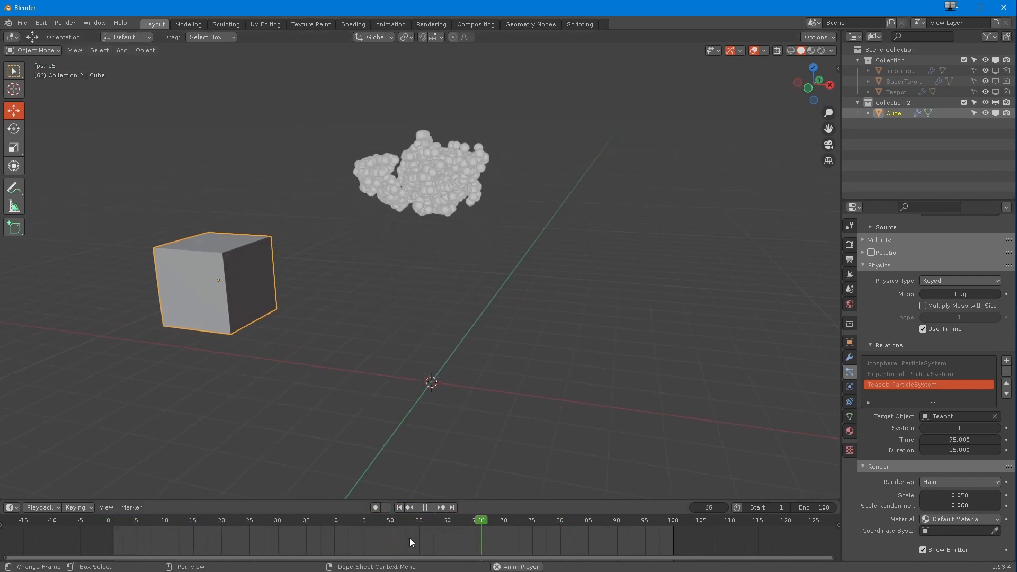
{"action": "middle_click_drag", "start_coordinate": [346, 399], "coordinate": [339, 450]}
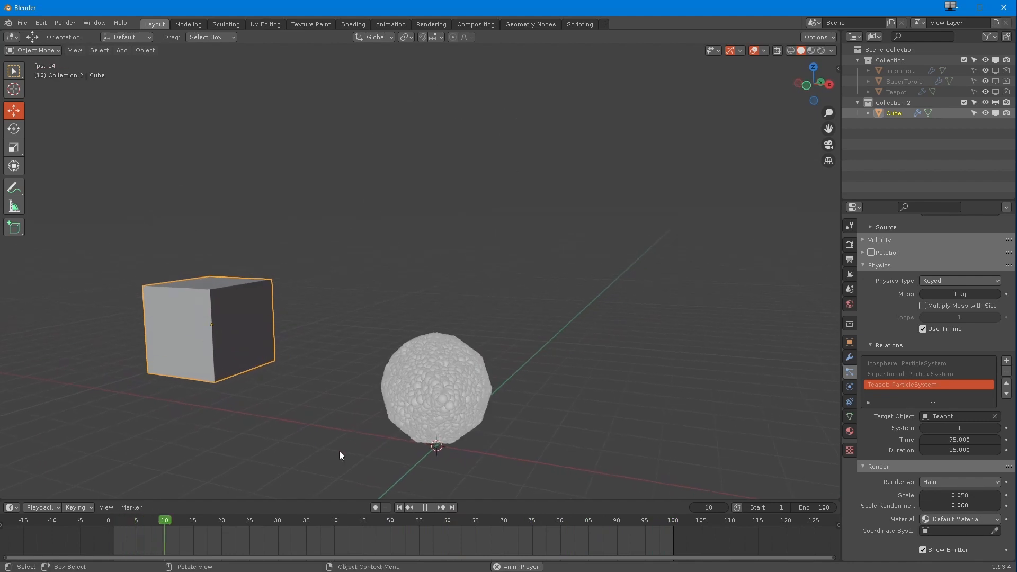
{"action": "left_click", "coordinate": [194, 525]}
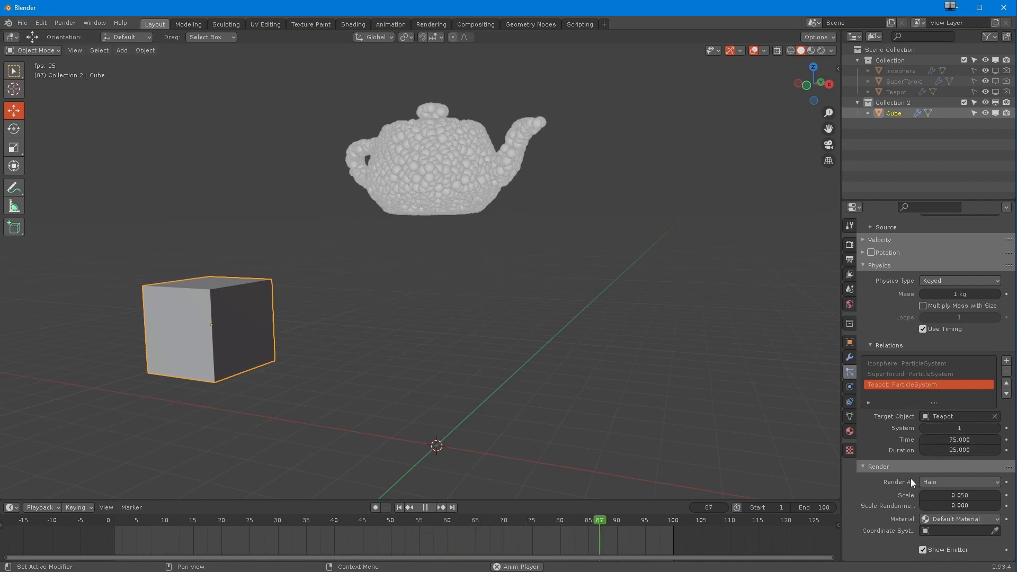
{"action": "left_click", "coordinate": [183, 527]}
{"action": "left_click_drag", "start_coordinate": [204, 532], "coordinate": [274, 557]}
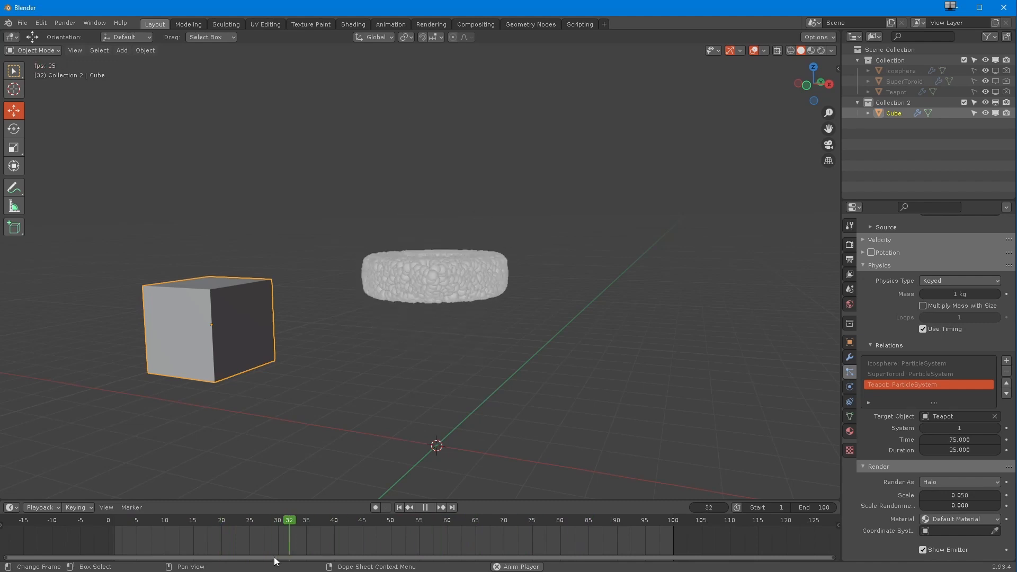
Step: Stop the playback and scrub the timeline to examine the hold and transition periods of the three targets
{"action": "left_click", "coordinate": [425, 506]}
{"action": "left_click_drag", "start_coordinate": [127, 524], "coordinate": [283, 541]}
{"action": "left_click_drag", "start_coordinate": [385, 544], "coordinate": [469, 546]}
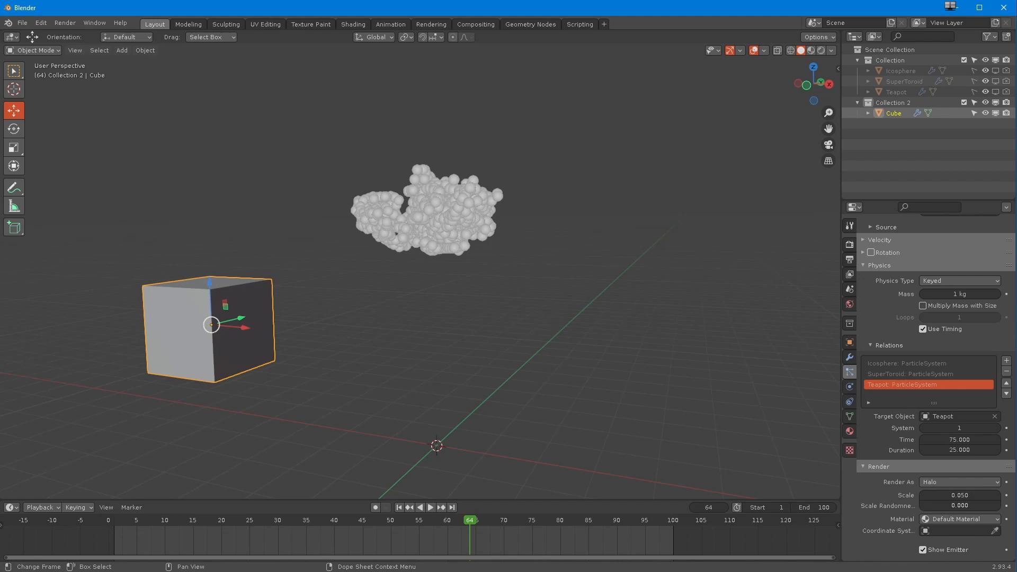
{"action": "mouse_move", "coordinate": [404, 529]}
{"action": "left_mouse_down"}
{"action": "mouse_move", "coordinate": [323, 516]}
{"action": "mouse_move", "coordinate": [414, 523]}
{"action": "left_mouse_up"}
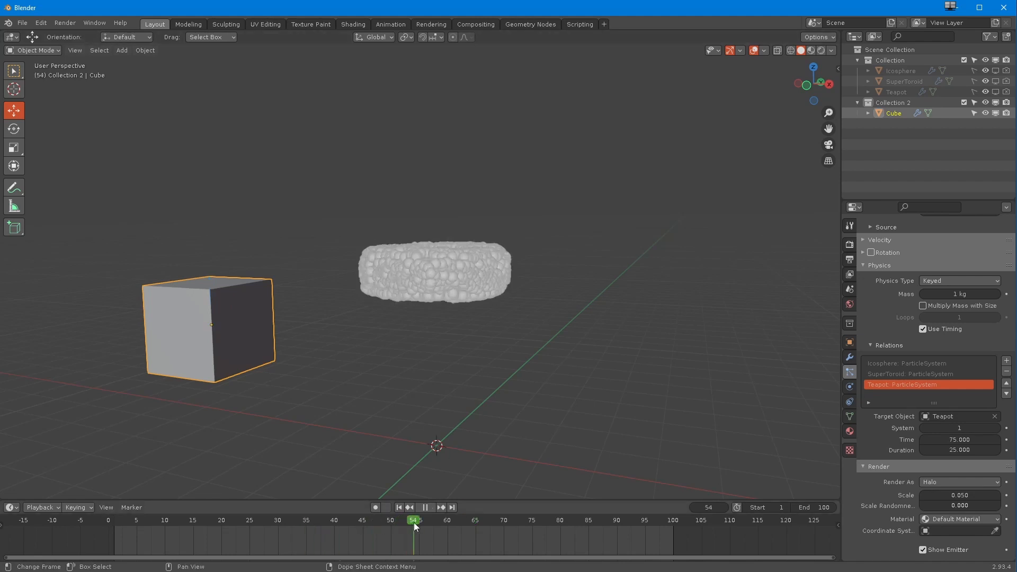
{"action": "left_click_drag", "start_coordinate": [325, 540], "coordinate": [300, 528]}
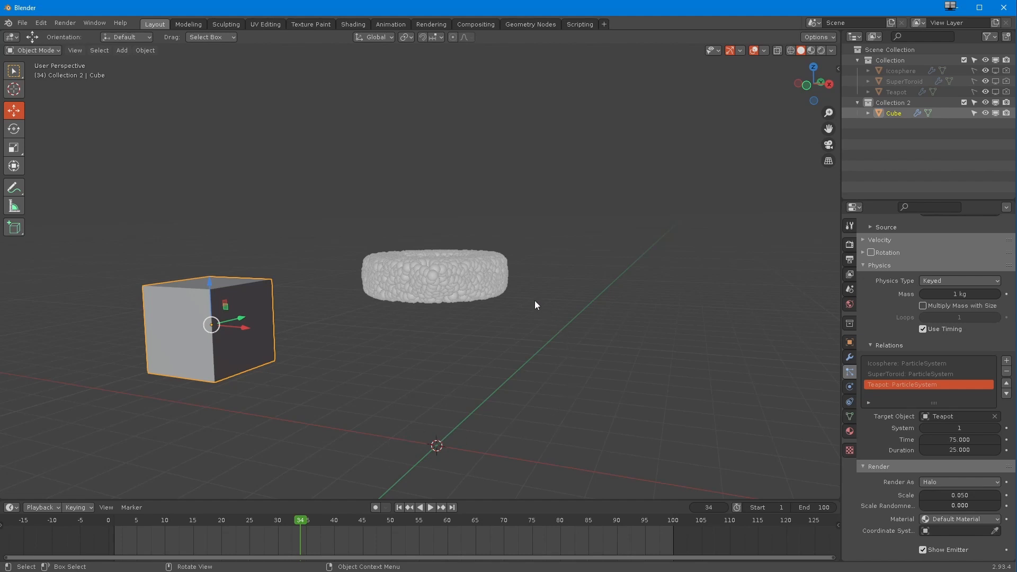
{"action": "left_click_drag", "start_coordinate": [172, 525], "coordinate": [118, 529]}
{"action": "key", "text": "space"}
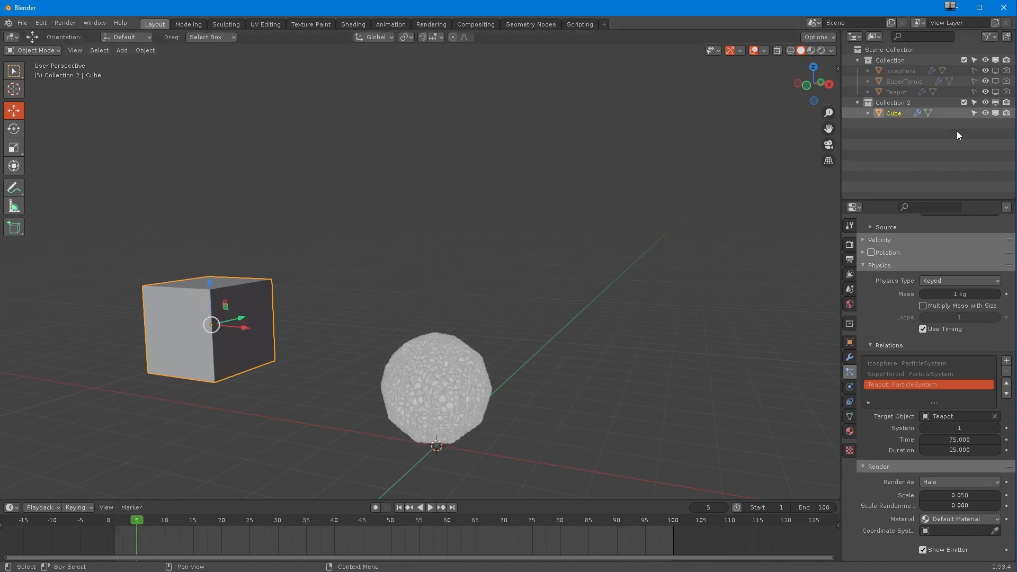
Step: Enable the teapot, supertoroid and ico sphere in both viewports and renders
{"action": "left_click", "coordinate": [1005, 92]}
{"action": "left_click", "coordinate": [1005, 81]}
{"action": "left_click", "coordinate": [1005, 71]}
{"action": "left_click", "coordinate": [995, 92]}
{"action": "left_click", "coordinate": [995, 82]}
{"action": "left_click", "coordinate": [995, 71]}
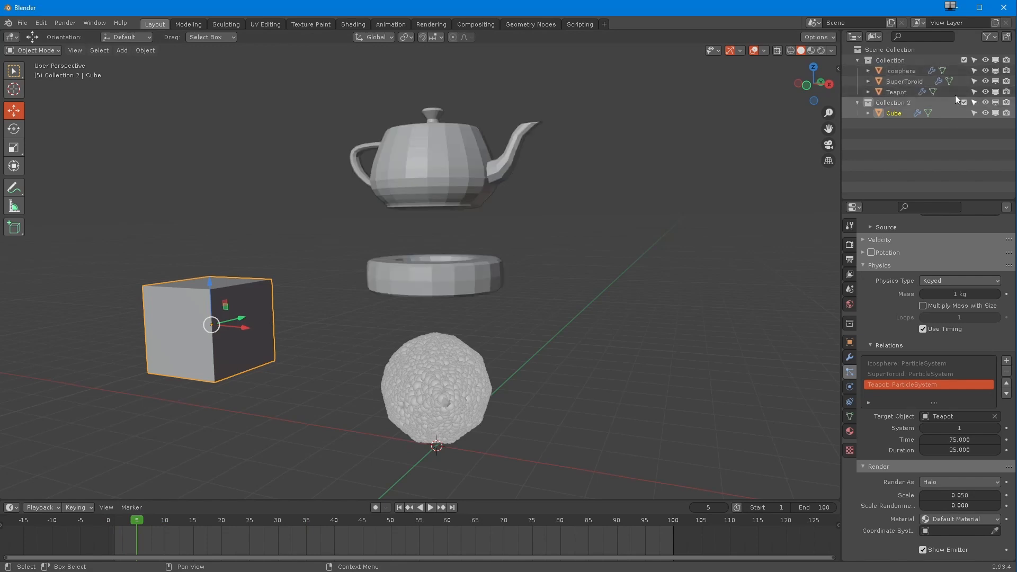
Step: Move the supertoroid down about 2.28 m in Z and the teapot down onto the ico sphere, so all three overlap
{"action": "left_click", "coordinate": [410, 288]}
{"action": "left_click_drag", "start_coordinate": [430, 237], "coordinate": [414, 350]}
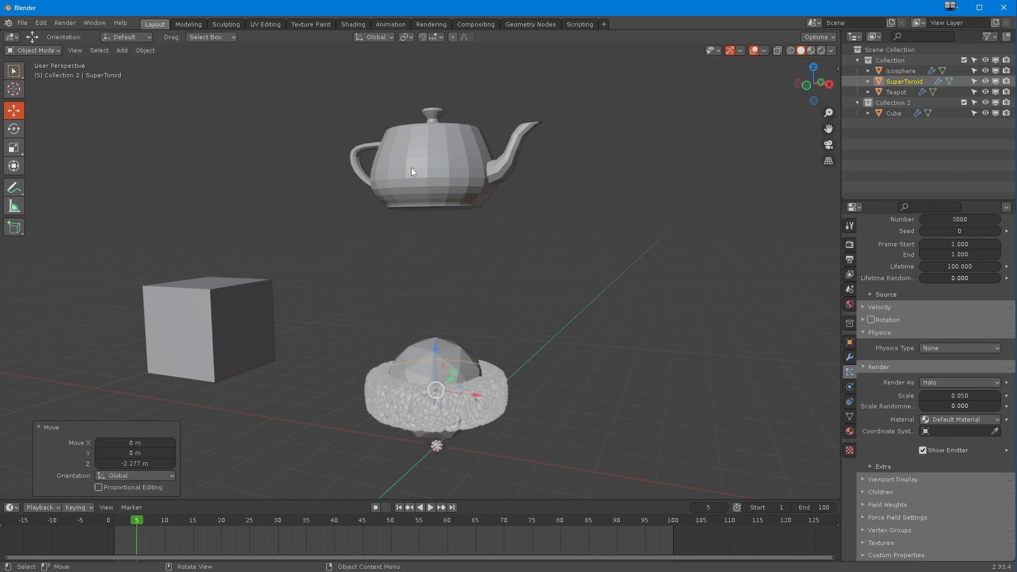
{"action": "left_click", "coordinate": [438, 110]}
{"action": "left_click_drag", "start_coordinate": [434, 169], "coordinate": [435, 380]}
Step: Return to frame 1 and disable the ico sphere, supertoroid and teapot in viewports and renders
{"action": "left_click", "coordinate": [399, 508]}
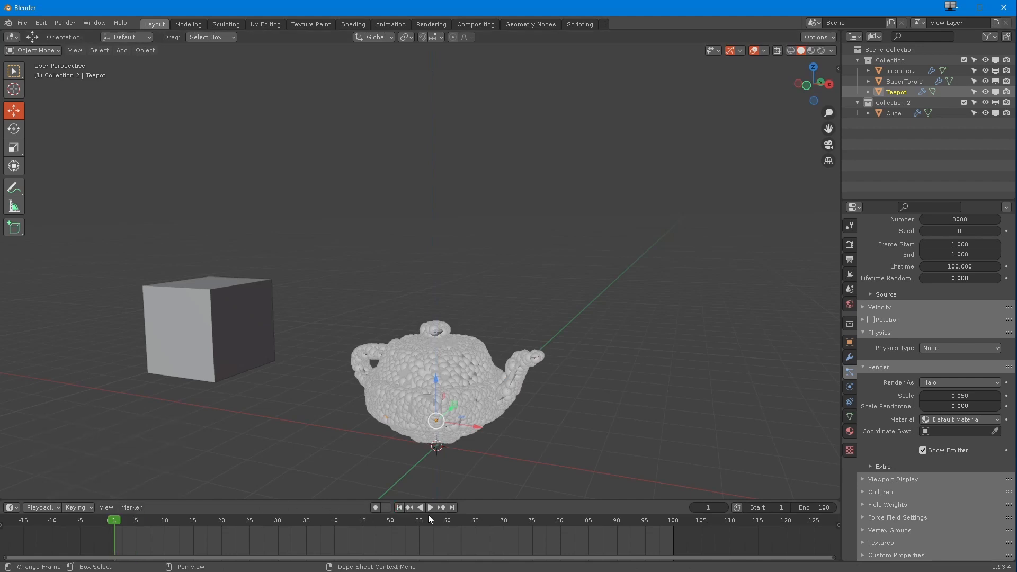
{"action": "left_click", "coordinate": [430, 508]}
{"action": "key", "text": "Escape"}
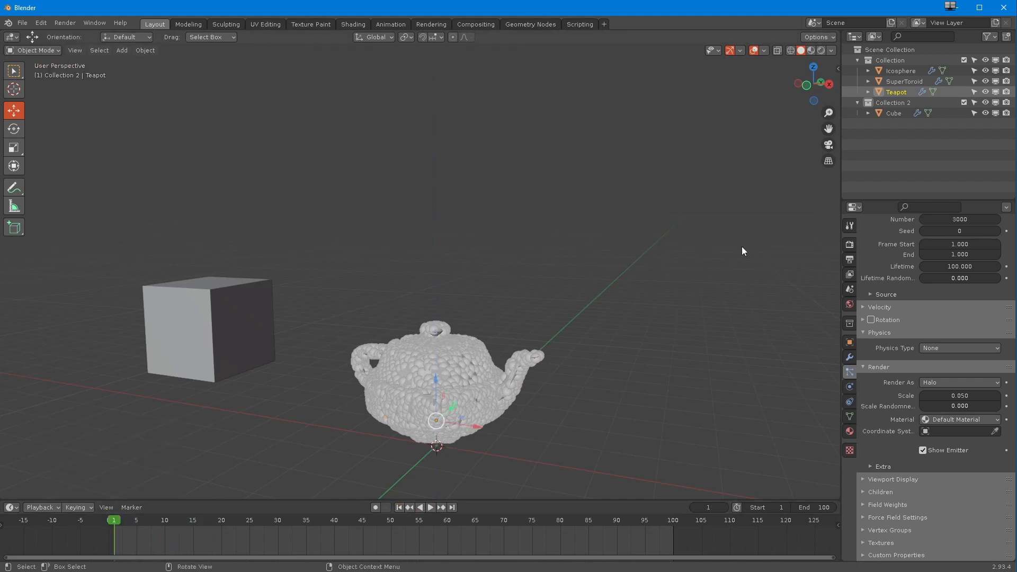
{"action": "mouse_move", "coordinate": [995, 71]}
{"action": "left_mouse_down"}
{"action": "mouse_move", "coordinate": [995, 94]}
{"action": "mouse_move", "coordinate": [1006, 79]}
{"action": "left_mouse_up"}
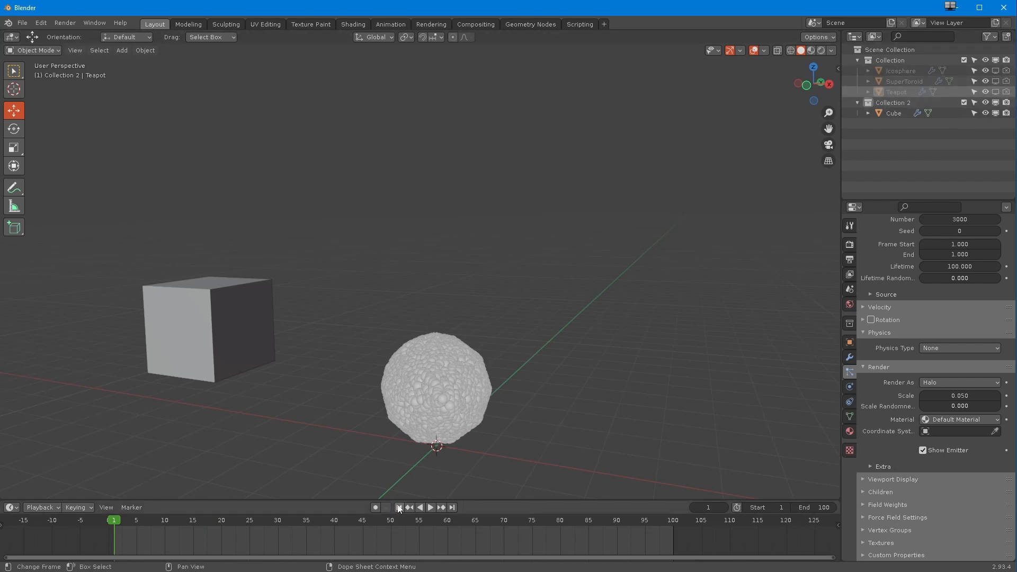
Step: Play the morph animation of the overlapping targets, then stop it and return to frame 1
{"action": "left_click", "coordinate": [430, 508]}
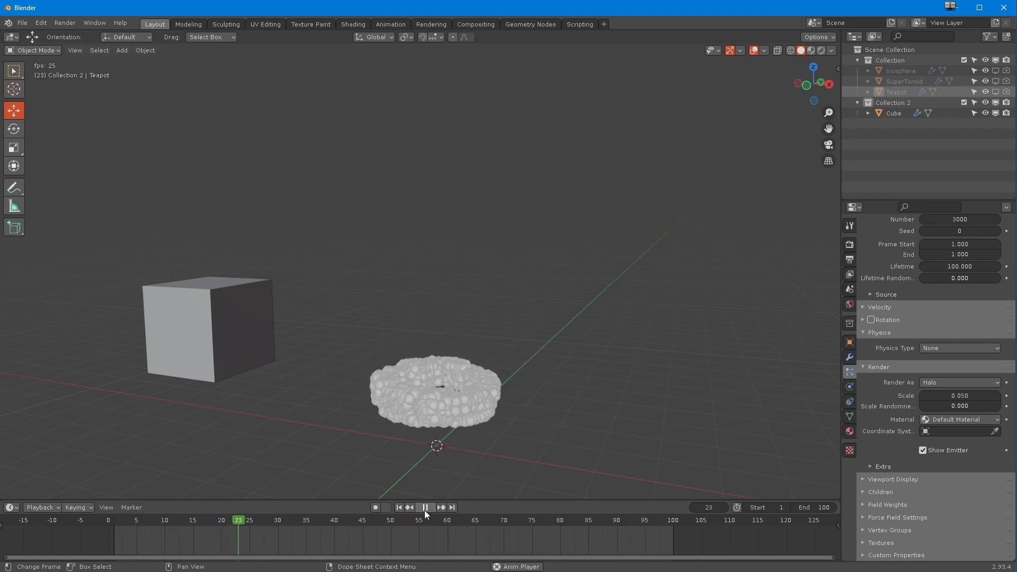
{"action": "left_click", "coordinate": [424, 507]}
{"action": "left_click", "coordinate": [398, 507]}
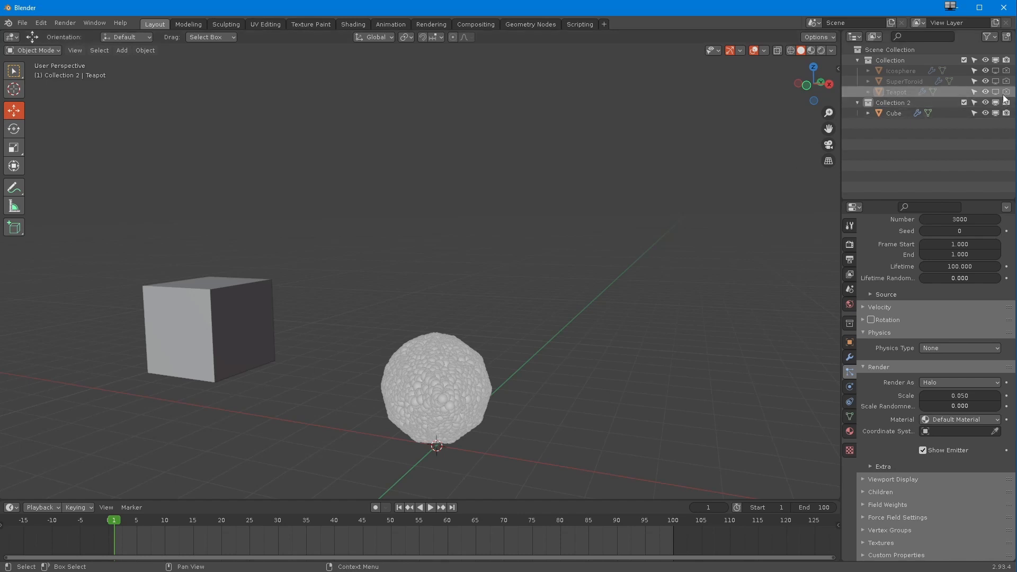
Step: Enable the ico sphere, supertoroid and teapot in viewports and renders, and raise the teapot and supertoroid above the ico sphere
{"action": "left_click_drag", "start_coordinate": [995, 76], "coordinate": [996, 91]}
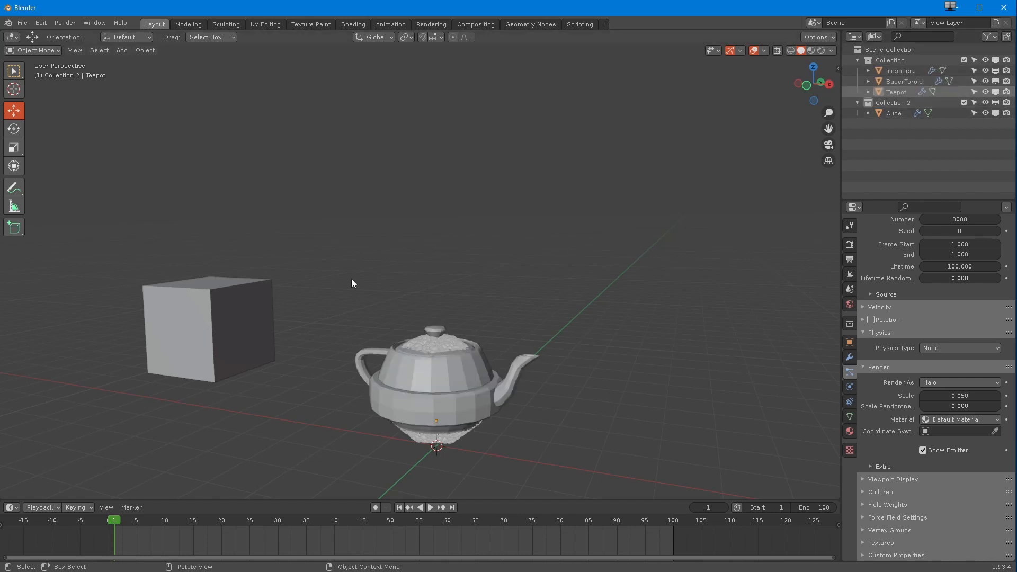
{"action": "left_click", "coordinate": [414, 345]}
{"action": "left_click_drag", "start_coordinate": [436, 389], "coordinate": [421, 189]}
{"action": "left_click", "coordinate": [409, 418]}
{"action": "left_click_drag", "start_coordinate": [437, 354], "coordinate": [416, 261]}
Step: Rotate the supertoroid about 94.8° around X and move it down about 0.27 m in Z
{"action": "left_click", "coordinate": [14, 129]}
{"action": "left_click", "coordinate": [18, 112]}
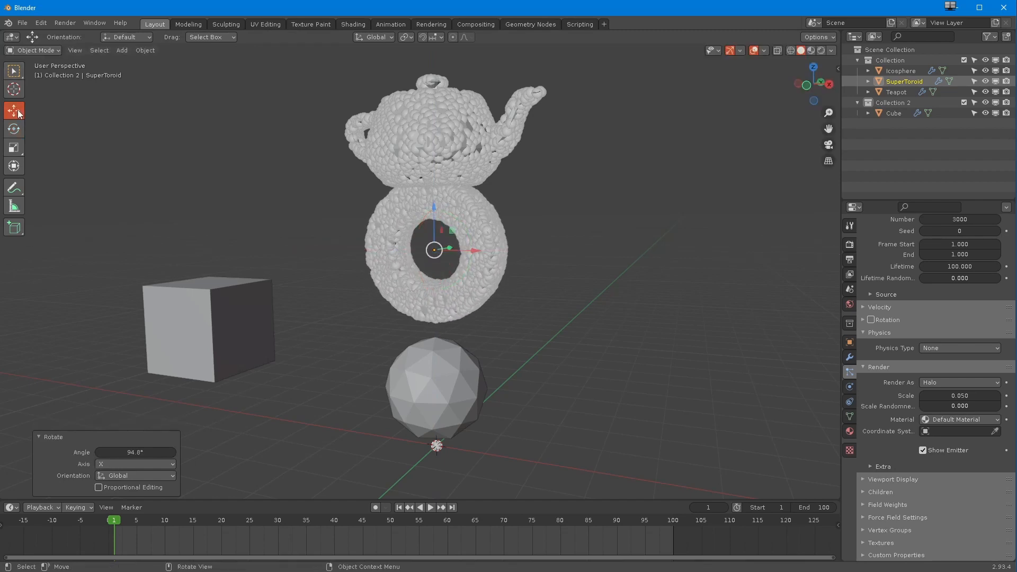
{"action": "left_click_drag", "start_coordinate": [433, 211], "coordinate": [433, 225]}
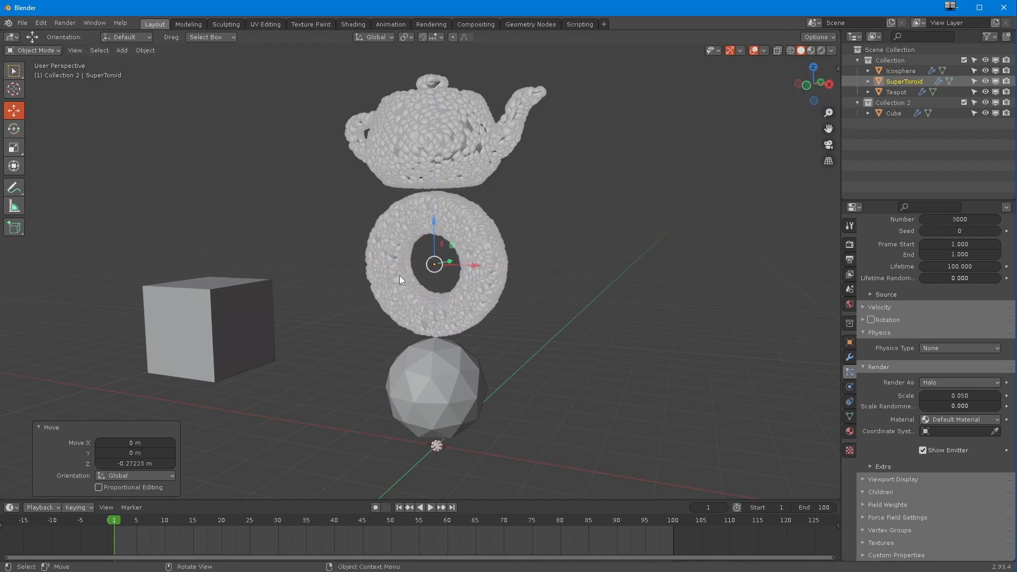
Step: Play the stacked arrangement, disable all three targets in viewports and renders, and scrub the timeline to frame 34
{"action": "left_click", "coordinate": [430, 508]}
{"action": "left_click", "coordinate": [430, 507]}
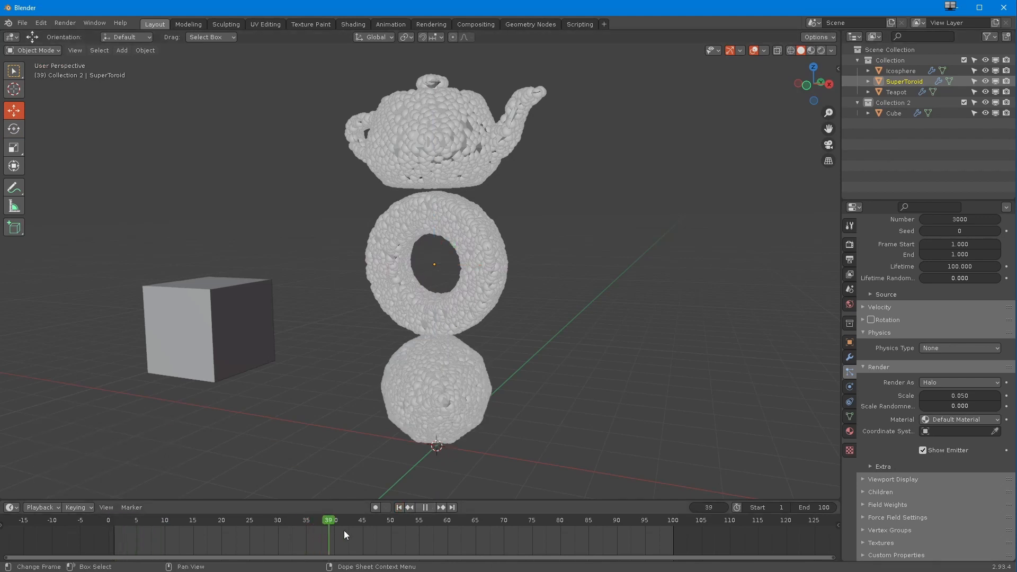
{"action": "key", "text": "space"}
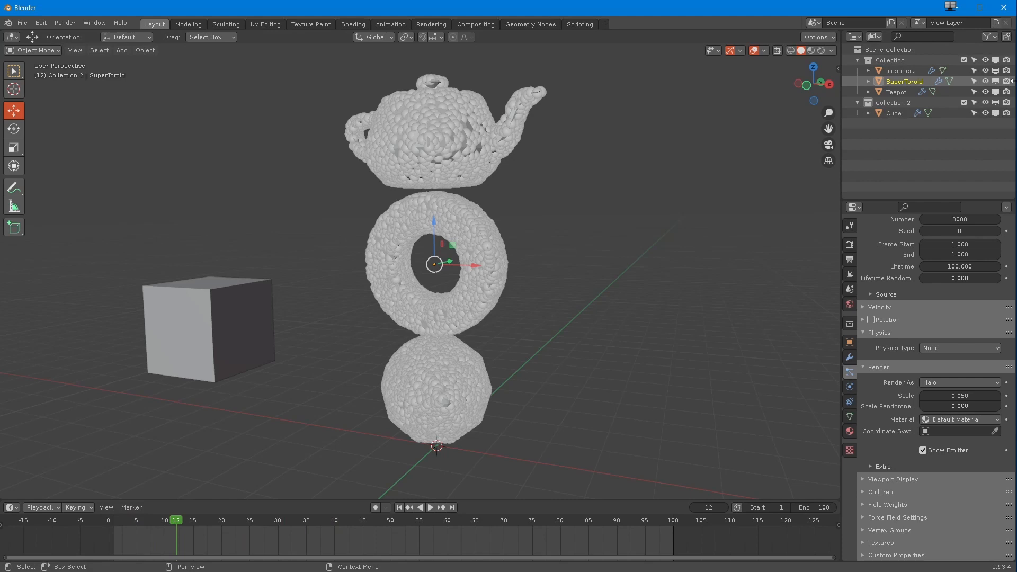
{"action": "left_click_drag", "start_coordinate": [1006, 81], "coordinate": [1002, 90]}
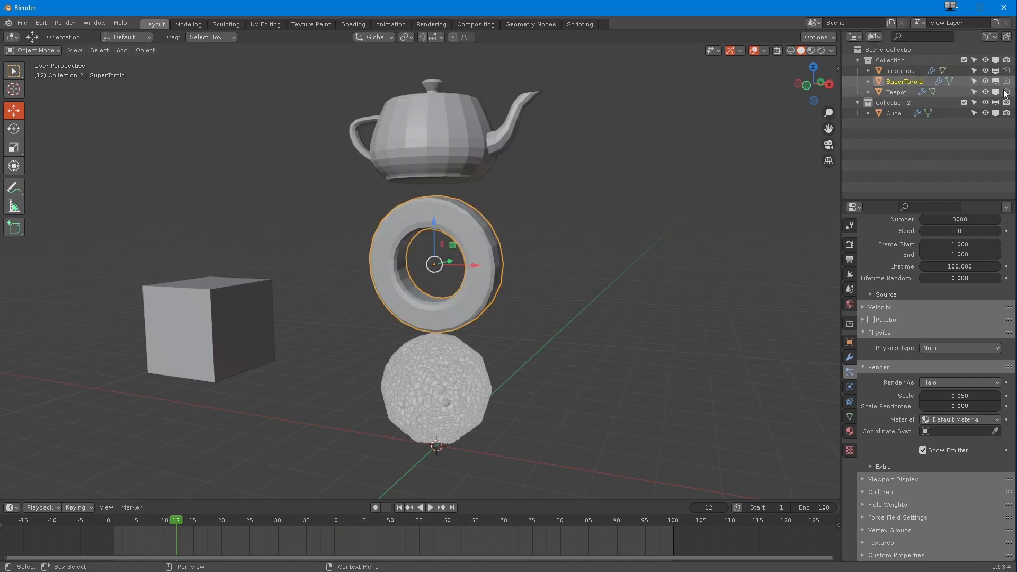
{"action": "left_click_drag", "start_coordinate": [131, 524], "coordinate": [299, 533]}
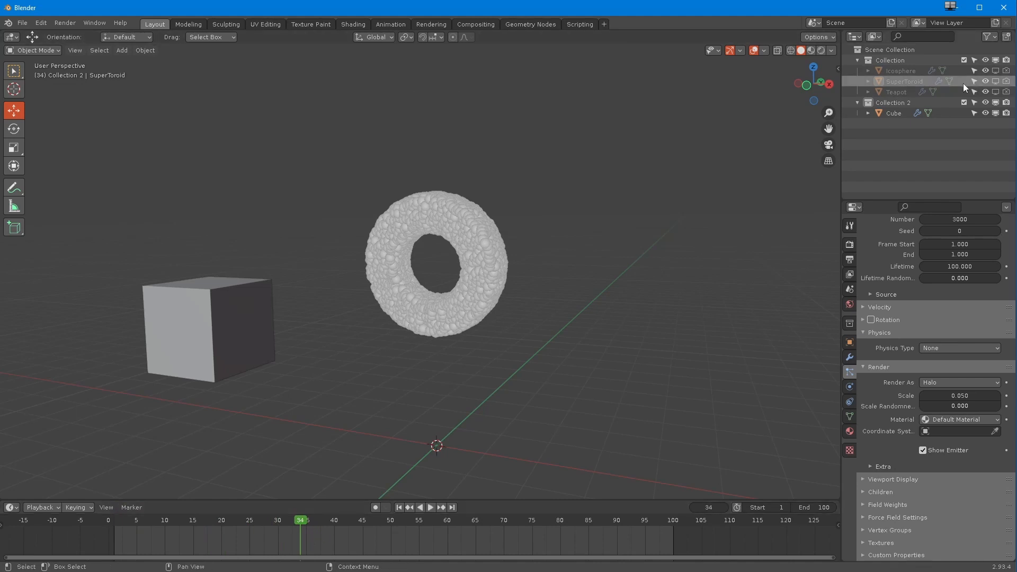
Step: Enable the supertoroid in viewports and renders, and compare its particle settings with those of the cube and teapot
{"action": "left_click", "coordinate": [1006, 82]}
{"action": "left_click_drag", "start_coordinate": [227, 523], "coordinate": [142, 524]}
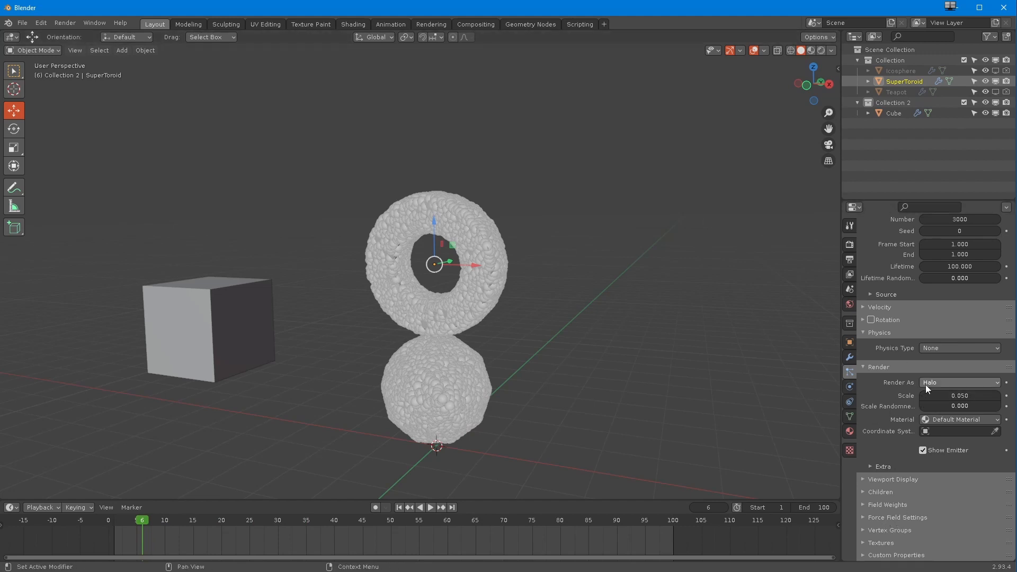
{"action": "scroll", "coordinate": [890, 294], "scroll_direction": "up", "scroll_amount": 5}
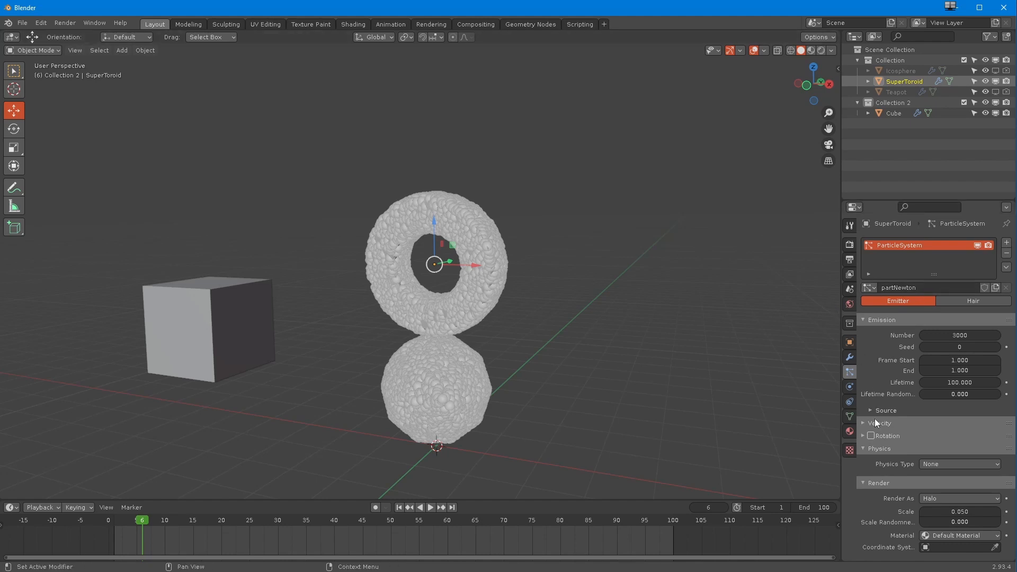
{"action": "left_click", "coordinate": [432, 391]}
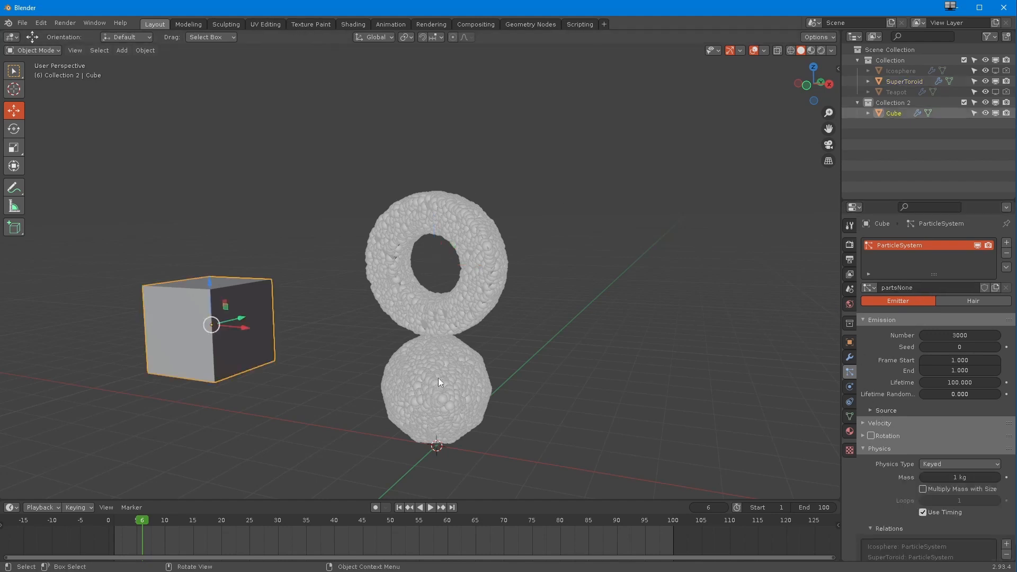
{"action": "left_click", "coordinate": [910, 93]}
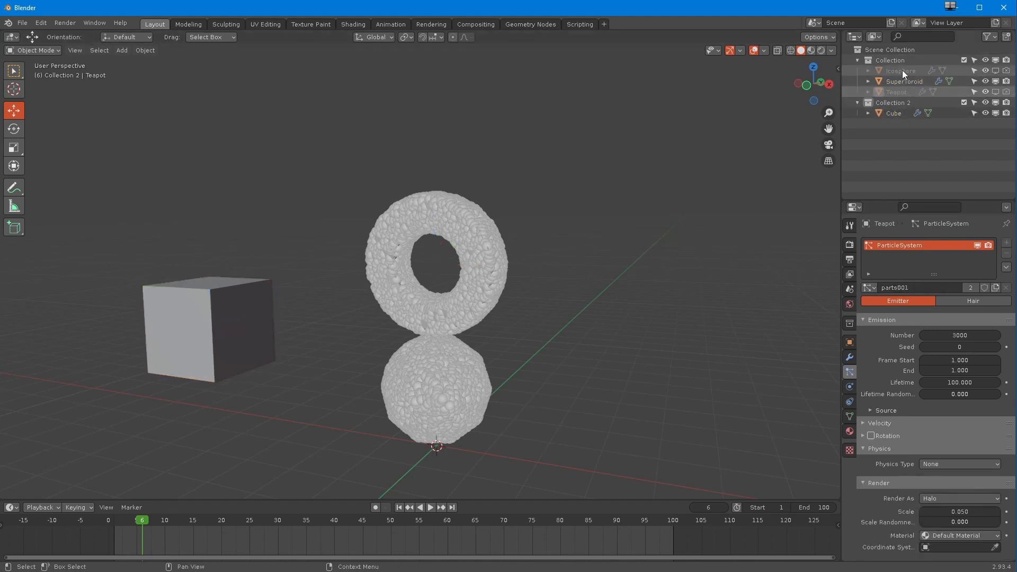
{"action": "left_click", "coordinate": [903, 82]}
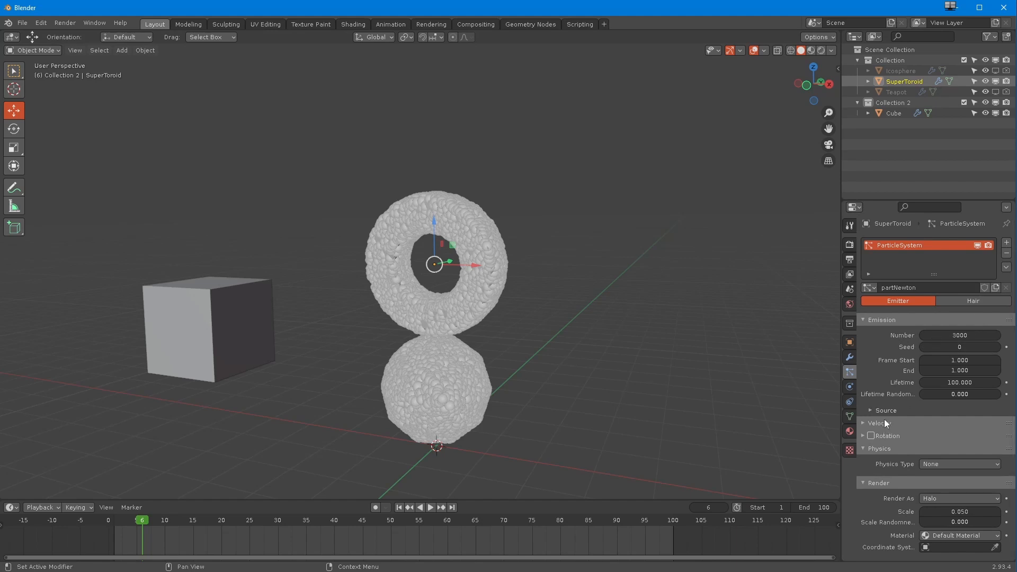
Step: Set the supertoroid's particle physics type to Newtonian and scrub the timeline back to frame 1 to test it
{"action": "scroll", "coordinate": [885, 419], "scroll_direction": "down", "scroll_amount": 4}
{"action": "left_click", "coordinate": [931, 392]}
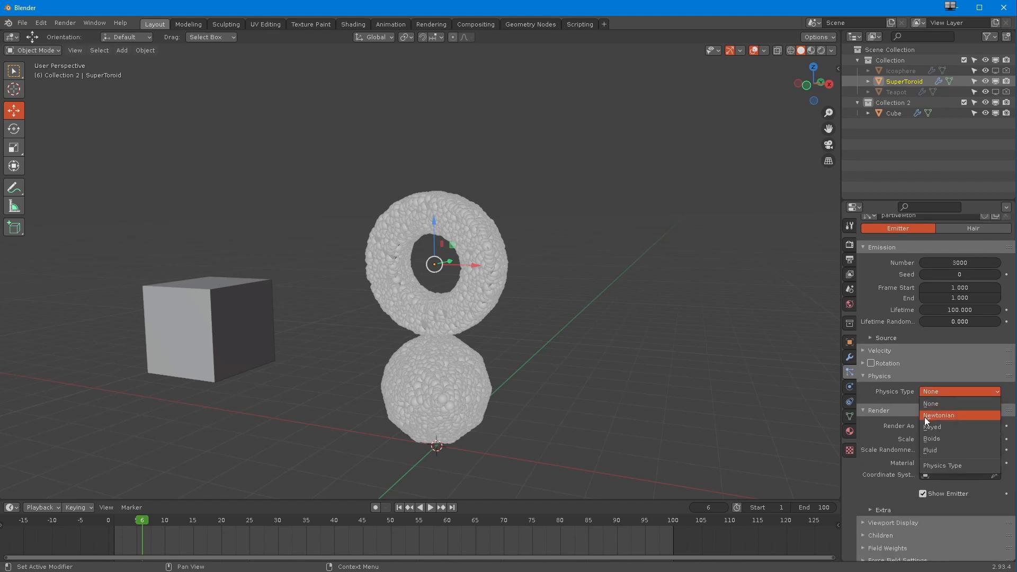
{"action": "left_click", "coordinate": [924, 416]}
{"action": "left_click_drag", "start_coordinate": [145, 521], "coordinate": [370, 543]}
{"action": "left_click_drag", "start_coordinate": [449, 541], "coordinate": [114, 536]}
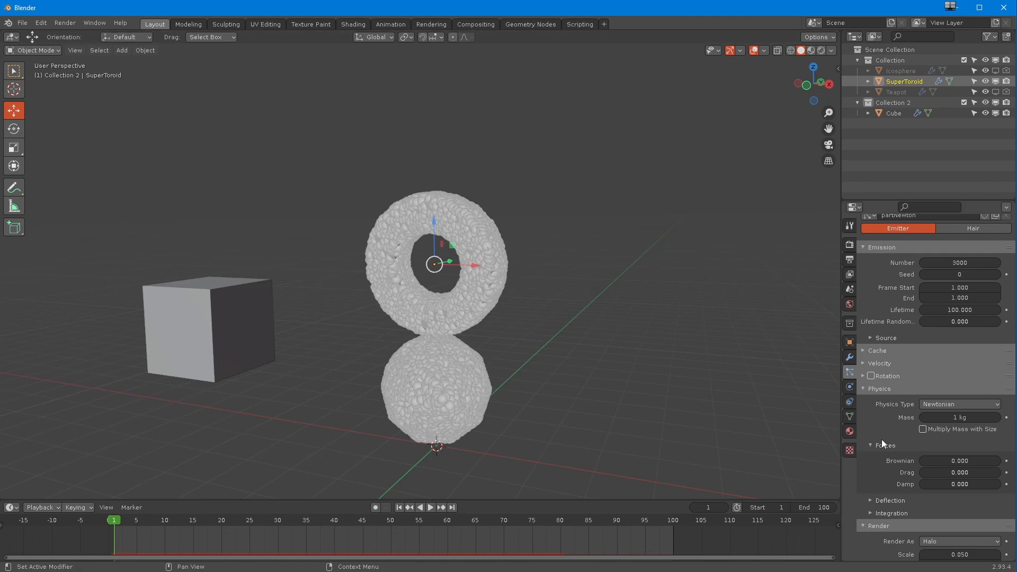
Step: Set the gravity field weight of the supertoroid's particles to 0 and play the animation to check their motion
{"action": "scroll", "coordinate": [882, 444], "scroll_direction": "down", "scroll_amount": 8}
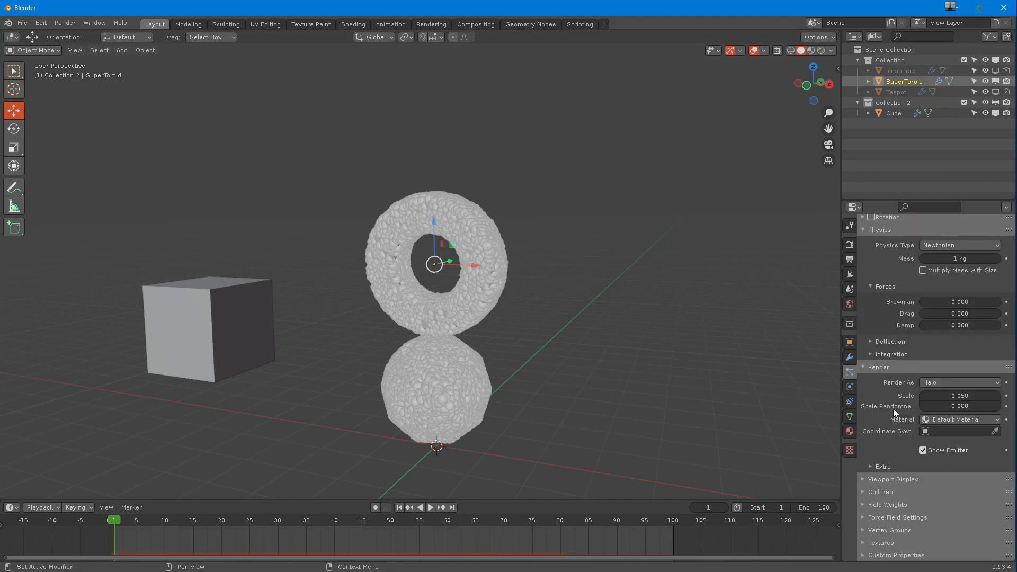
{"action": "left_click", "coordinate": [861, 519]}
{"action": "middle_click_drag", "start_coordinate": [874, 536], "coordinate": [883, 446]}
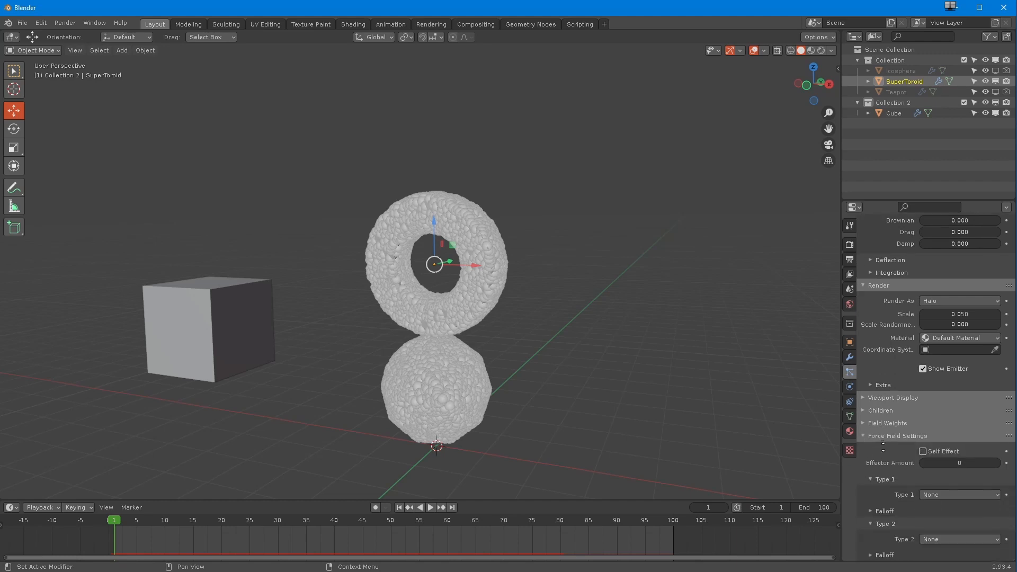
{"action": "left_click", "coordinate": [864, 440]}
{"action": "left_click", "coordinate": [863, 507]}
{"action": "middle_click_drag", "start_coordinate": [865, 513], "coordinate": [902, 351]}
{"action": "left_click_drag", "start_coordinate": [996, 343], "coordinate": [831, 342]}
{"action": "left_click", "coordinate": [430, 508]}
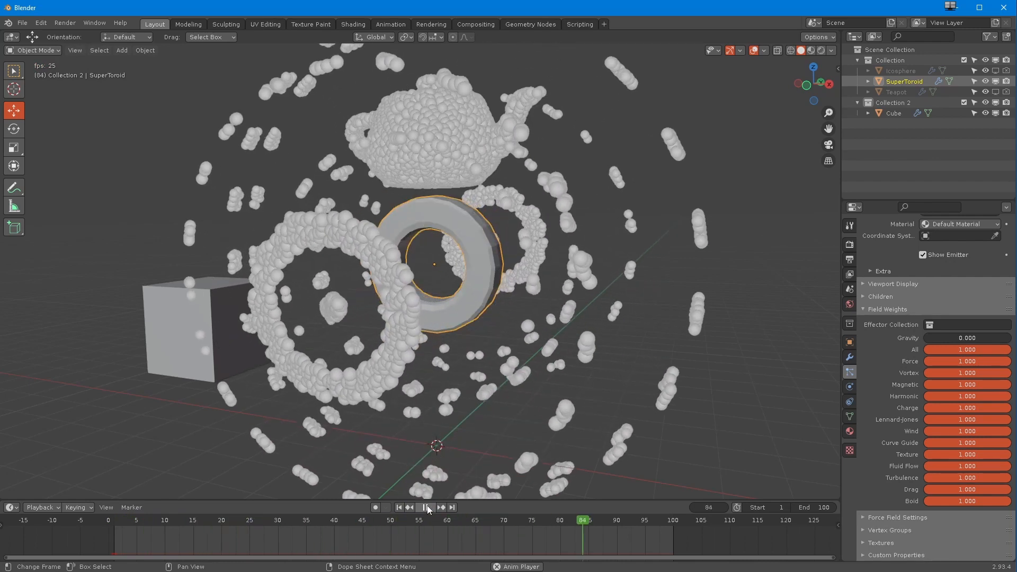
{"action": "key", "text": "space"}
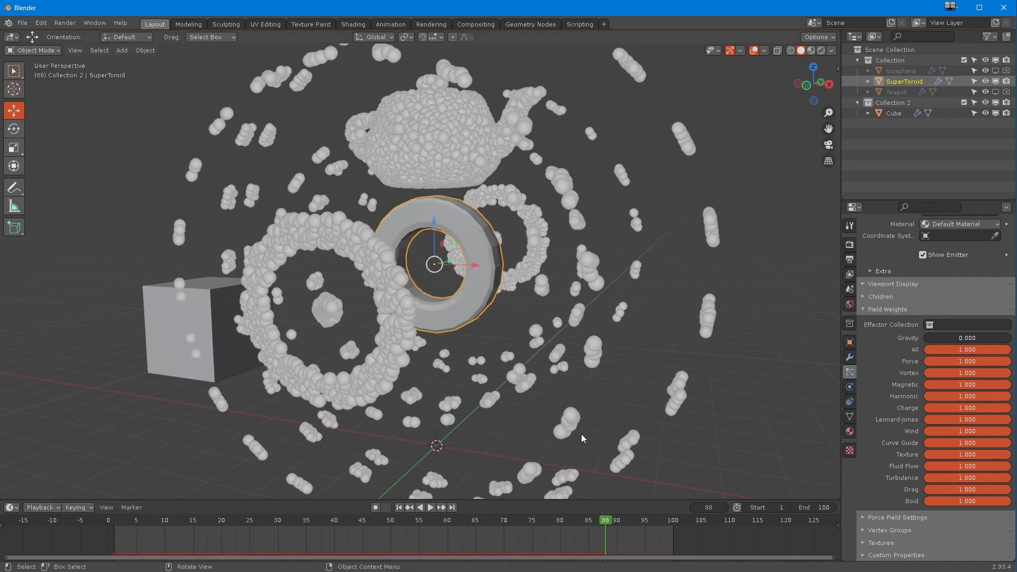
Step: Set the normal velocity of the supertoroid's particles to 0 m/s and replay the animation from frame 1
{"action": "left_click", "coordinate": [850, 358]}
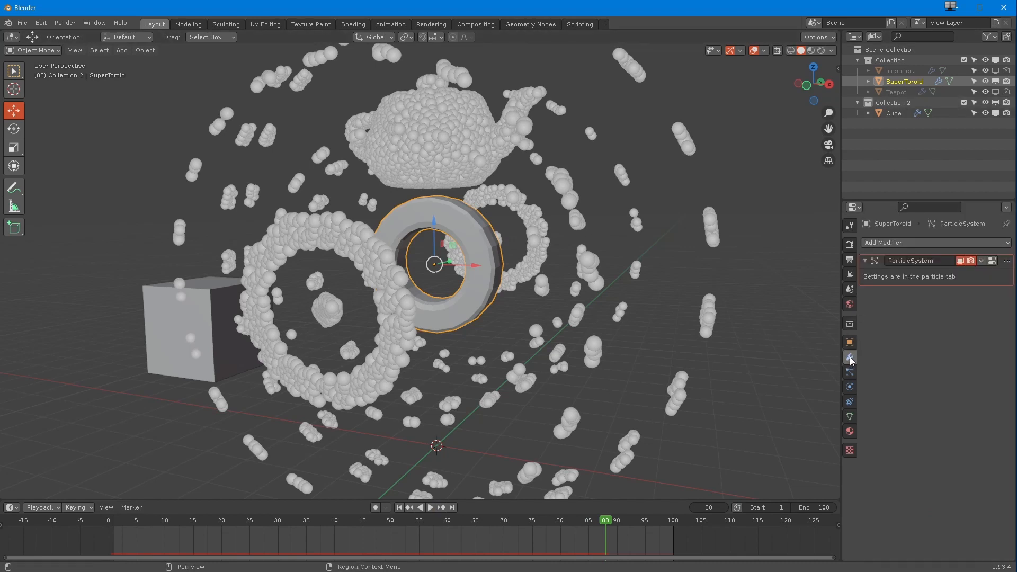
{"action": "left_click", "coordinate": [850, 373]}
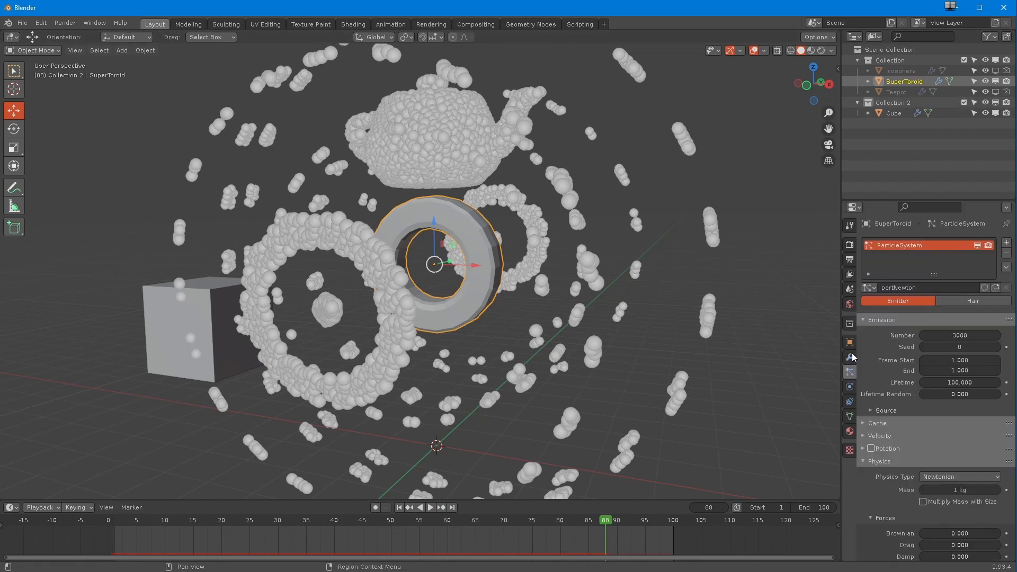
{"action": "scroll", "coordinate": [879, 382], "scroll_direction": "down", "scroll_amount": 2}
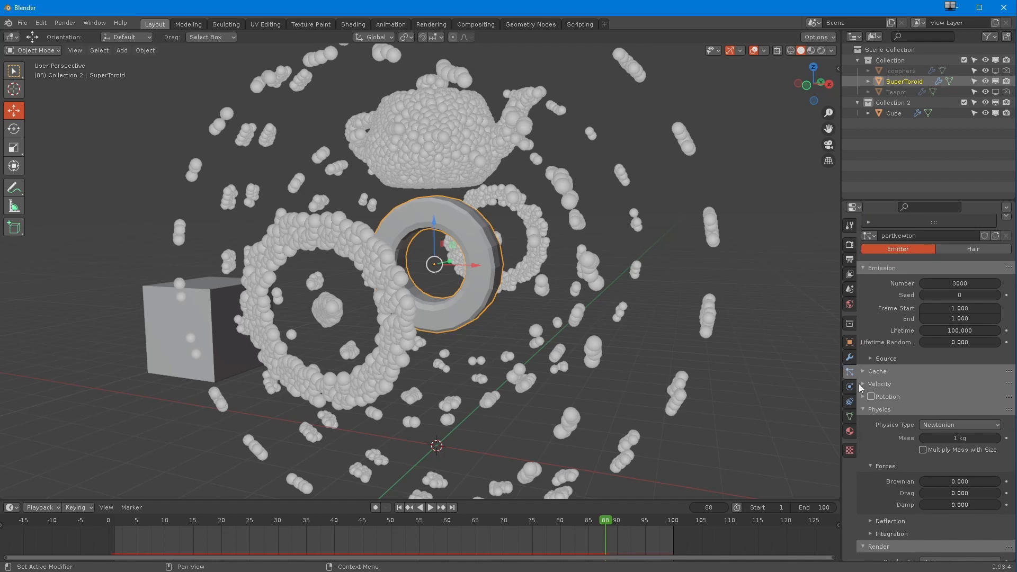
{"action": "left_click", "coordinate": [859, 384]}
{"action": "left_click_drag", "start_coordinate": [944, 398], "coordinate": [907, 399]}
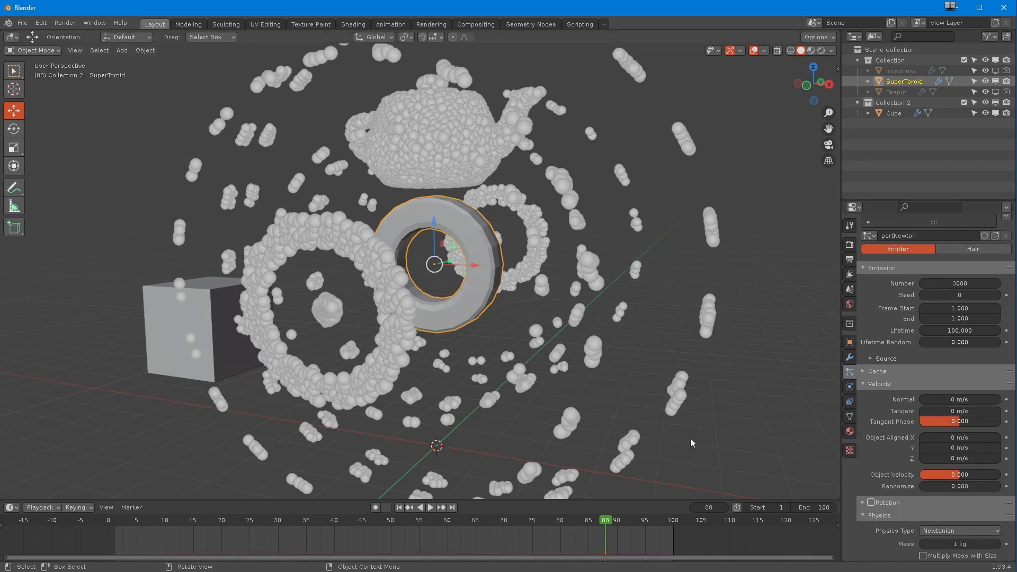
{"action": "left_click", "coordinate": [399, 506]}
{"action": "left_click", "coordinate": [431, 507]}
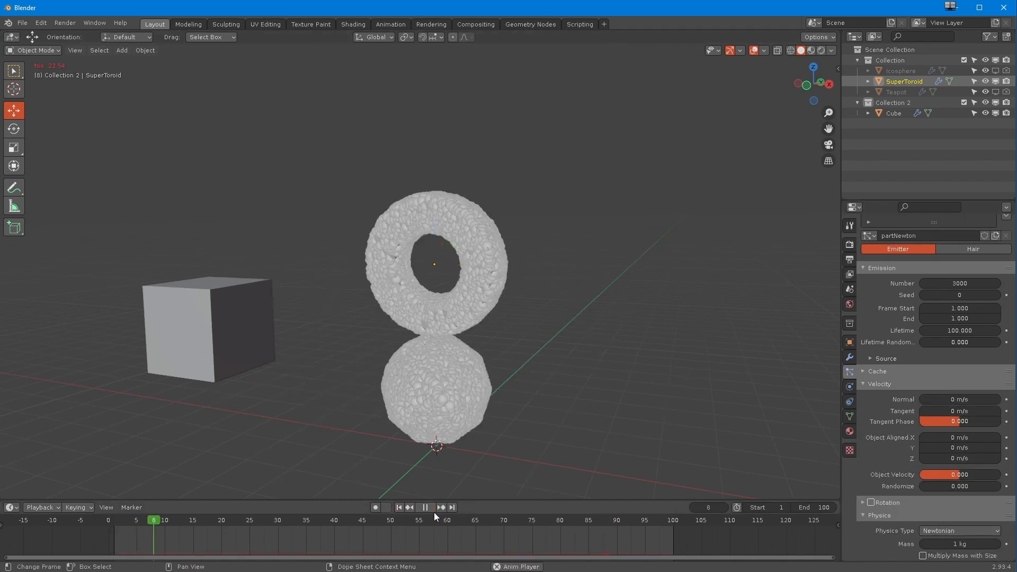
{"action": "left_click", "coordinate": [422, 509]}
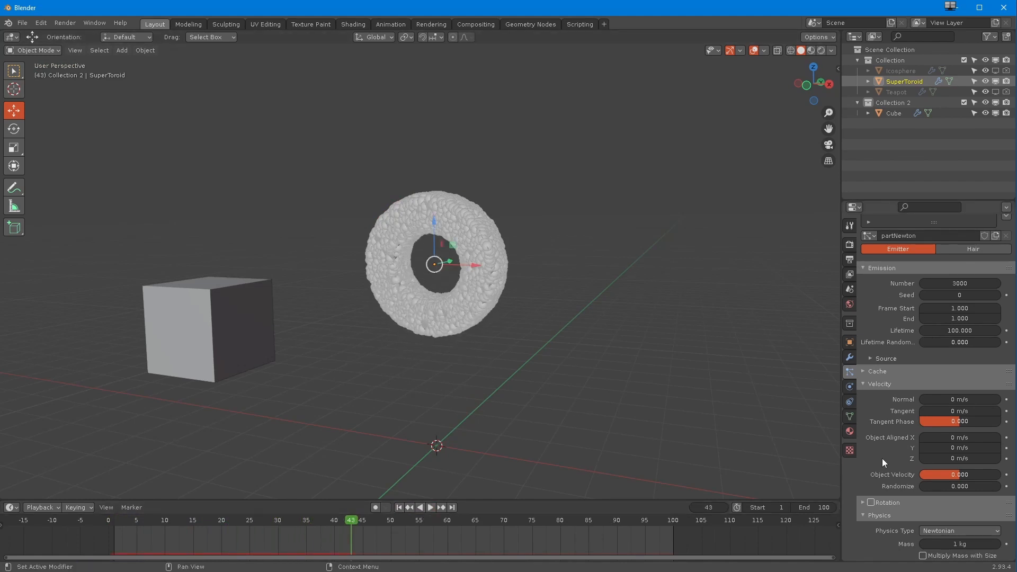
Step: Set the supertoroid particles' tangent velocity to 2 m/s, normal velocity to 0.5 m/s and velocity randomization to about 0.76
{"action": "left_click_drag", "start_coordinate": [943, 410], "coordinate": [992, 414]}
{"action": "left_click", "coordinate": [944, 415]}
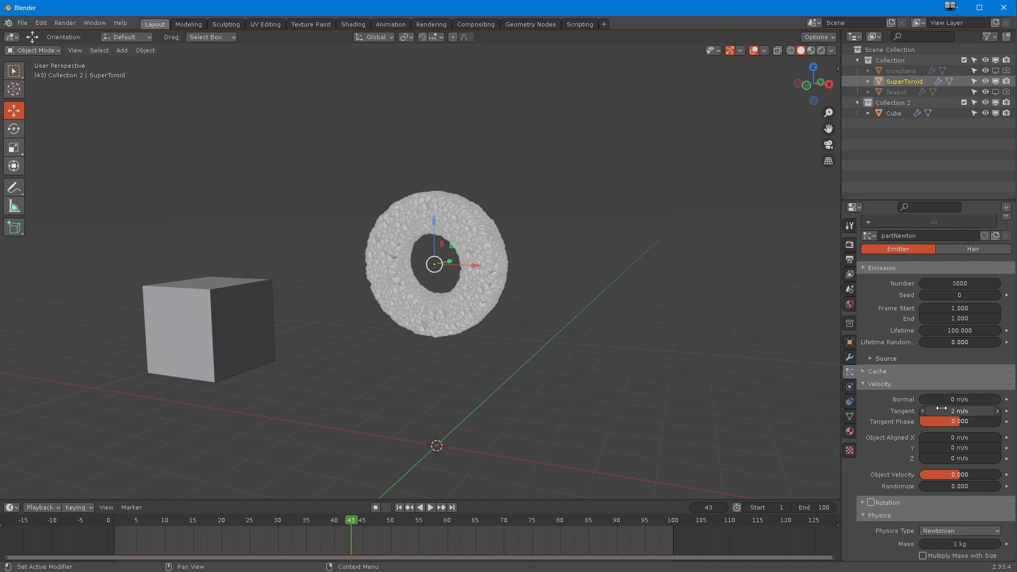
{"action": "left_click", "coordinate": [942, 403]}
{"action": "type", "text": ".5"}
{"action": "key", "text": "Return"}
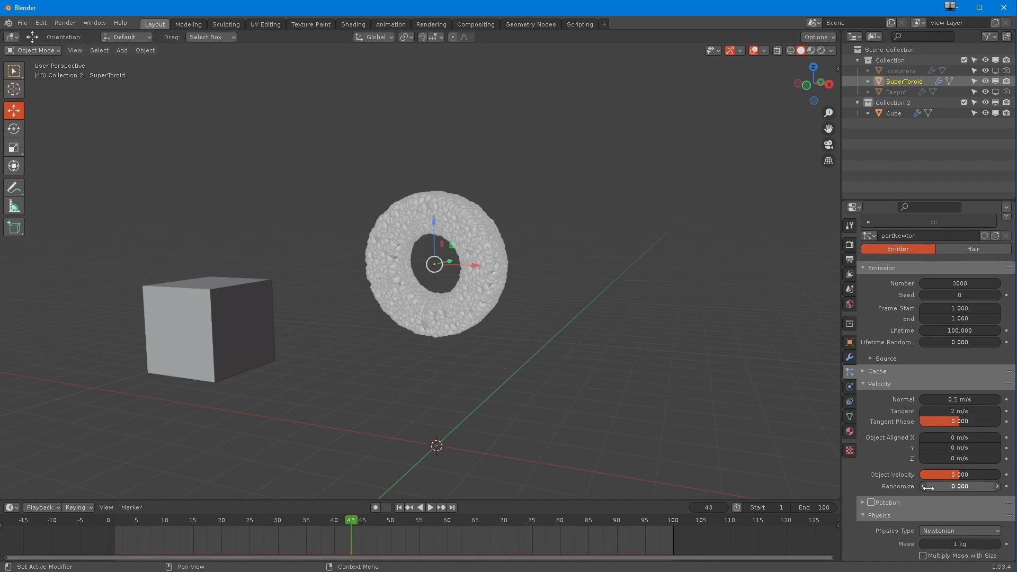
{"action": "left_click_drag", "start_coordinate": [971, 487], "coordinate": [977, 487]}
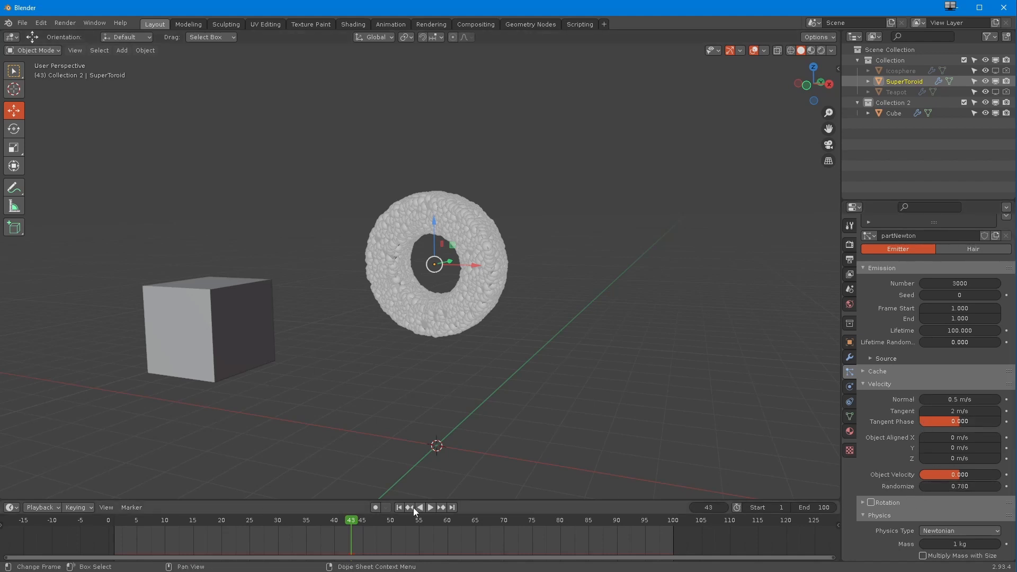
Step: Play the animation several times, including from another viewing angle, to examine how the particles scatter from the supertoroid
{"action": "left_click", "coordinate": [430, 507]}
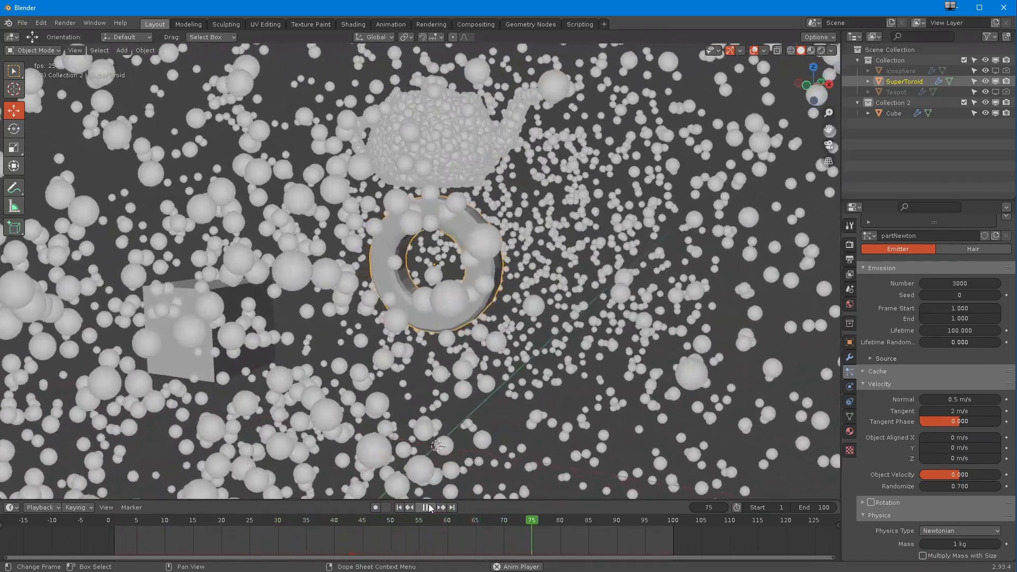
{"action": "left_click", "coordinate": [430, 506]}
{"action": "middle_click_drag", "start_coordinate": [441, 419], "coordinate": [388, 422]}
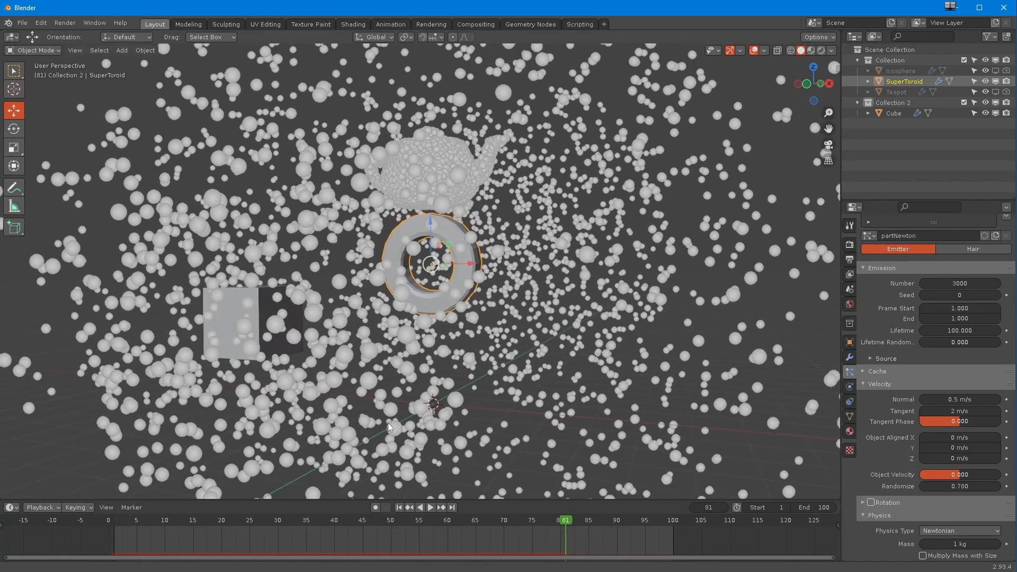
{"action": "left_click", "coordinate": [399, 507]}
{"action": "left_click", "coordinate": [431, 508]}
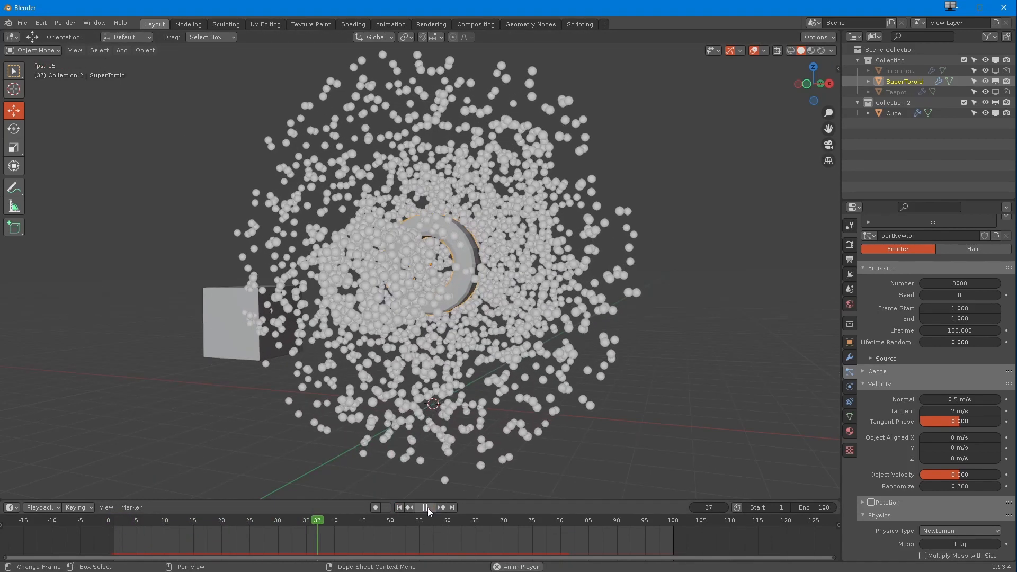
{"action": "left_click", "coordinate": [426, 508]}
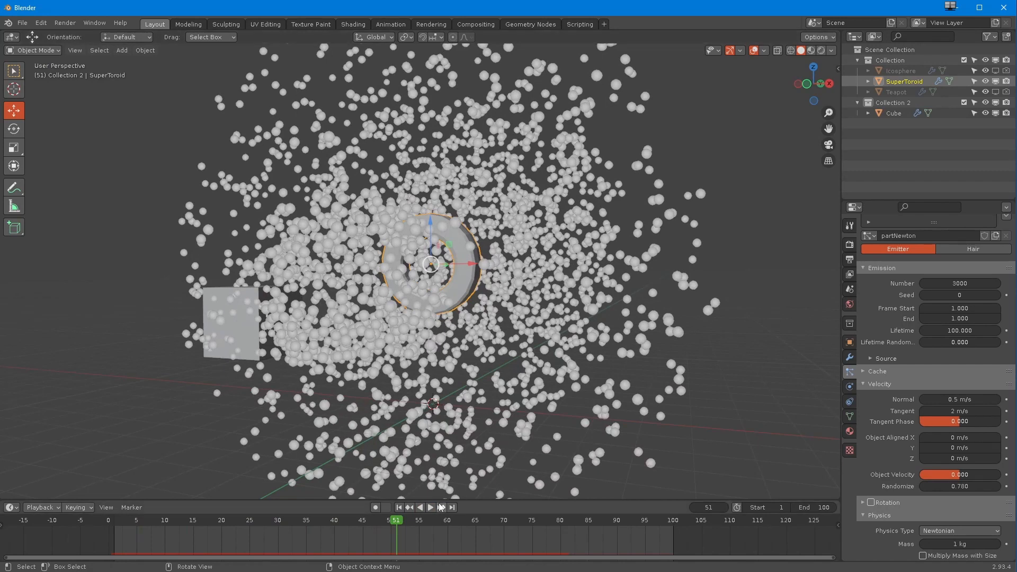
{"action": "left_click", "coordinate": [406, 508]}
{"action": "left_click", "coordinate": [430, 507]}
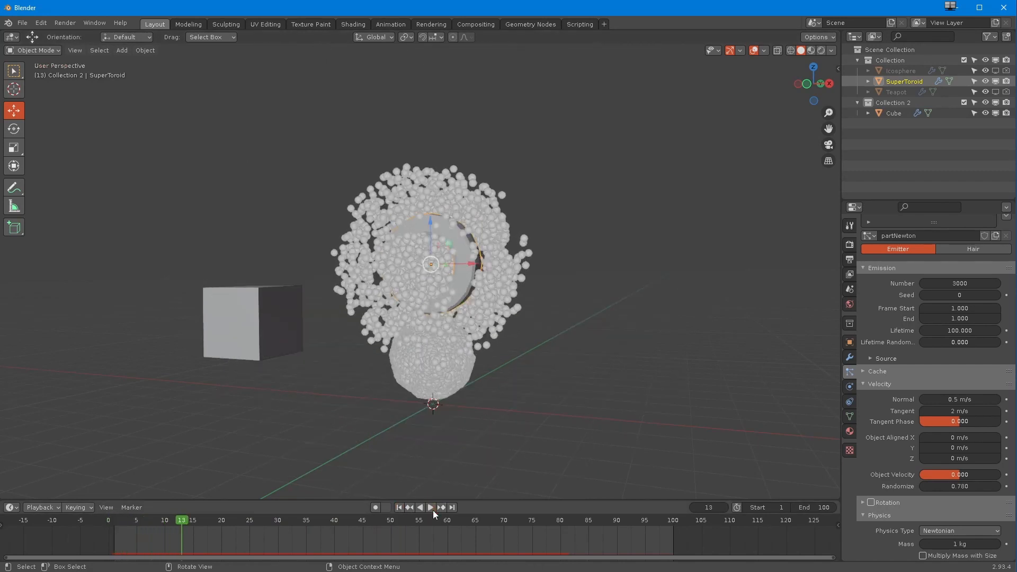
{"action": "scroll", "coordinate": [890, 469], "scroll_direction": "down", "scroll_amount": 6}
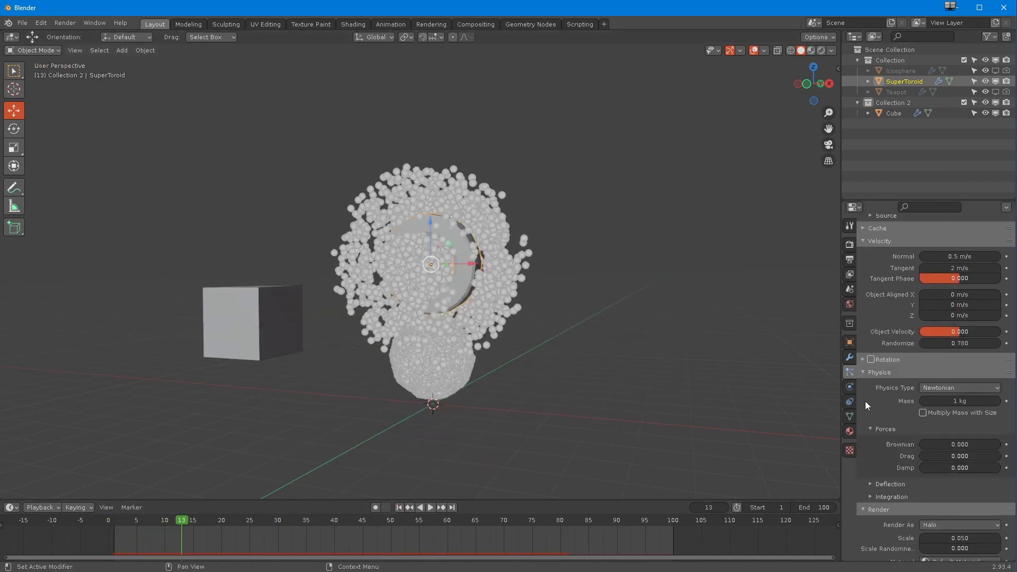
Step: Set the Brownian force of the supertoroid's particles to 1 and replay the animation from frame 1
{"action": "left_click_drag", "start_coordinate": [945, 445], "coordinate": [961, 443]}
{"action": "type", "text": "1"}
{"action": "key", "text": "Return"}
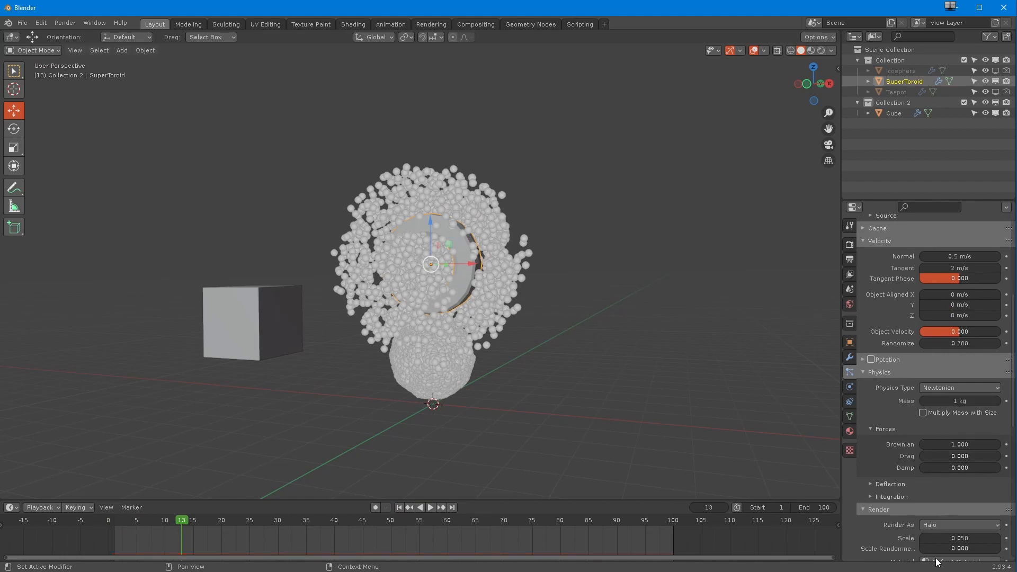
{"action": "left_click", "coordinate": [399, 507]}
{"action": "left_click", "coordinate": [430, 507]}
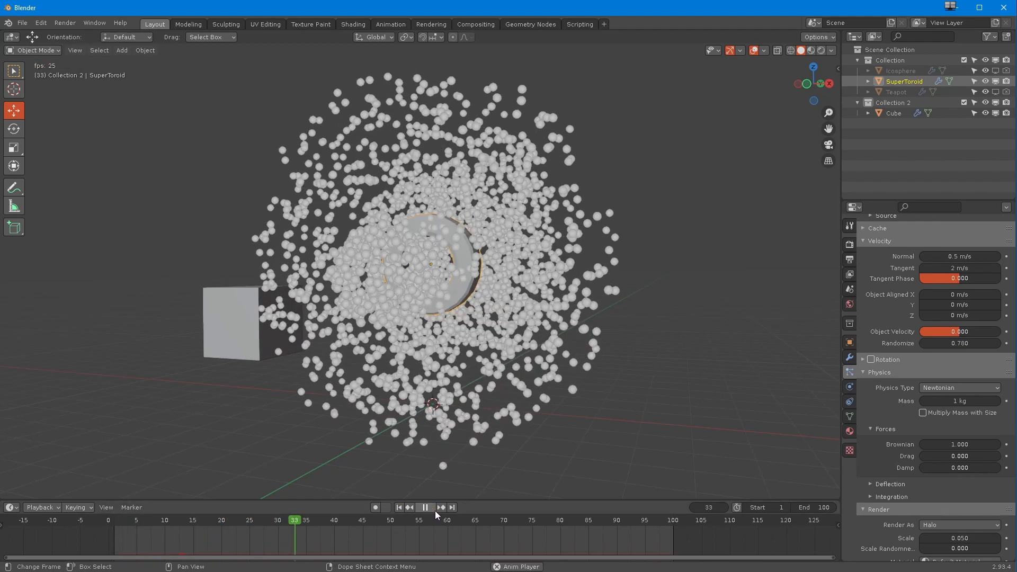
{"action": "left_click", "coordinate": [428, 508]}
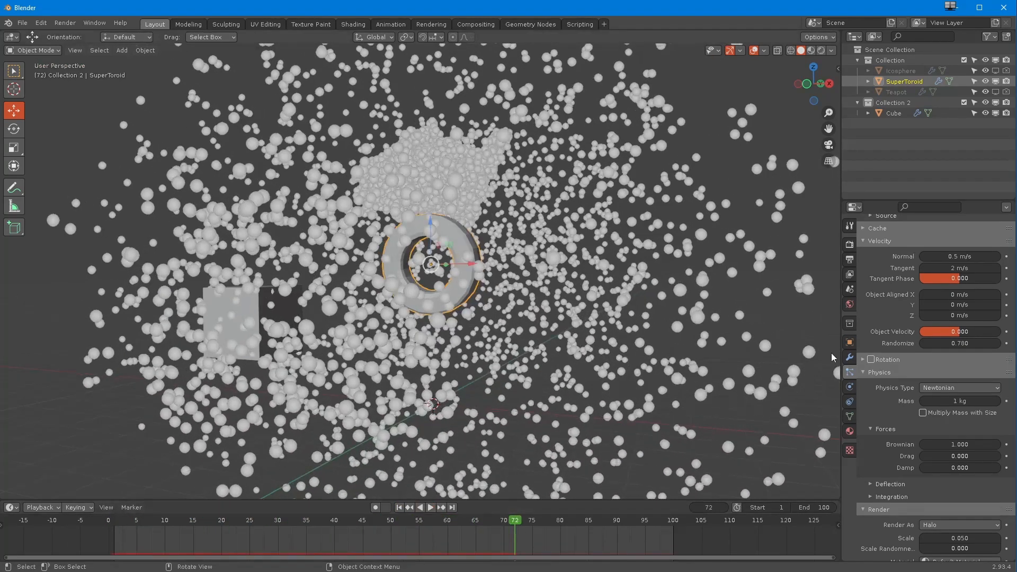
Step: Set the drag force of the supertoroid's particles to 0.5 and replay the animation from frame 1
{"action": "left_click", "coordinate": [947, 460]}
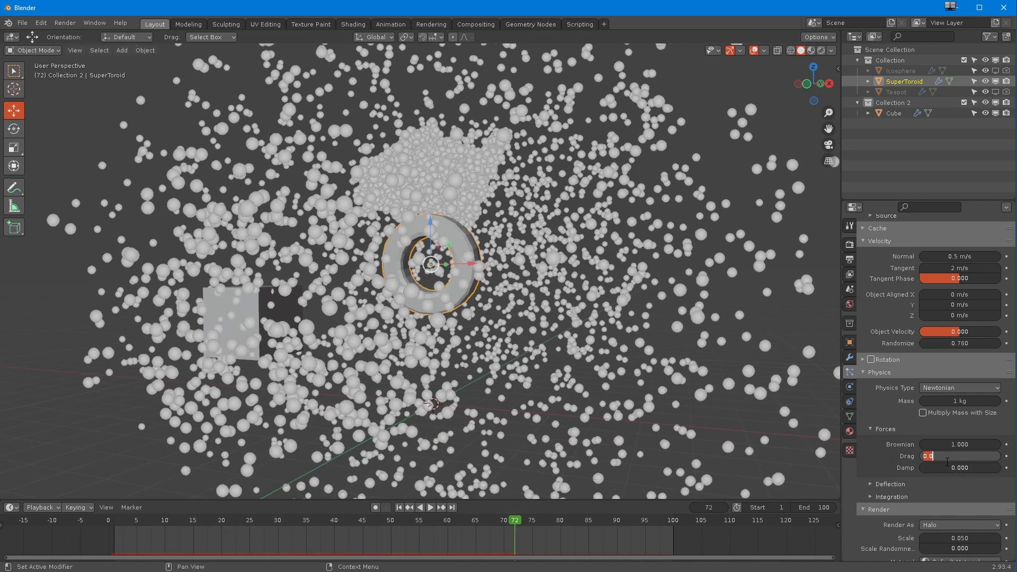
{"action": "type", "text": "0.5"}
{"action": "key", "text": "Return"}
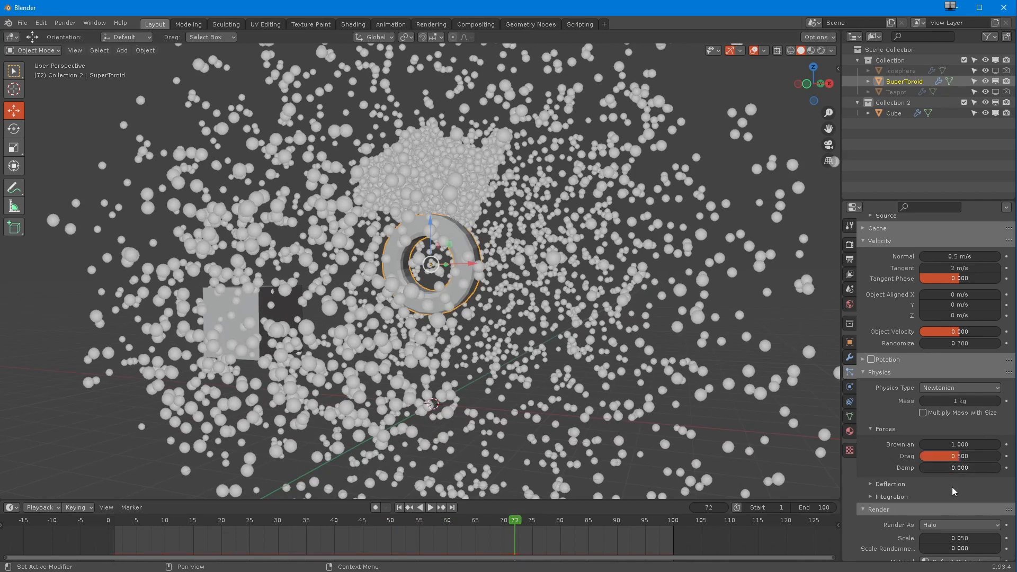
{"action": "left_click", "coordinate": [398, 508]}
{"action": "left_click", "coordinate": [430, 508]}
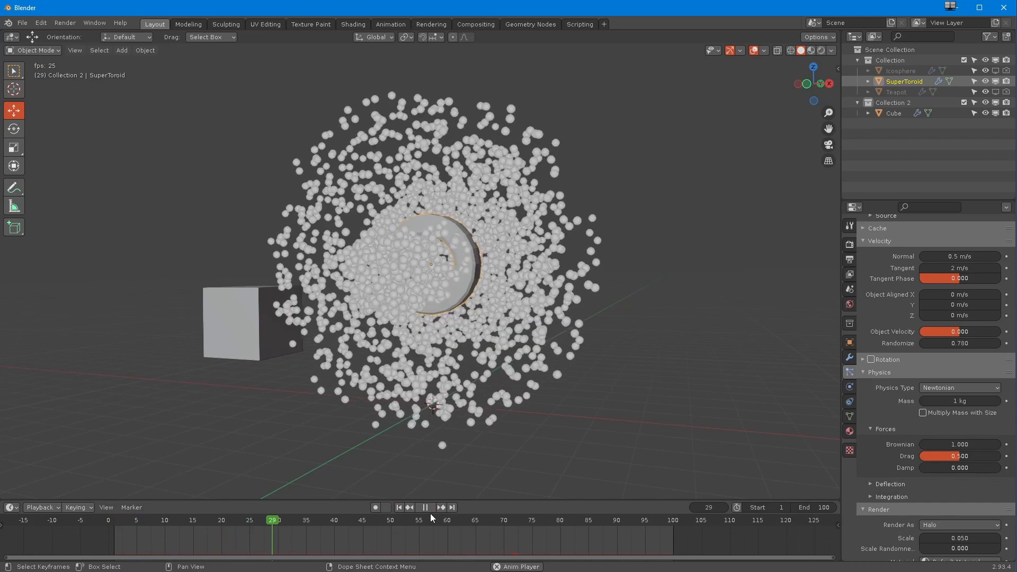
{"action": "left_click", "coordinate": [425, 509]}
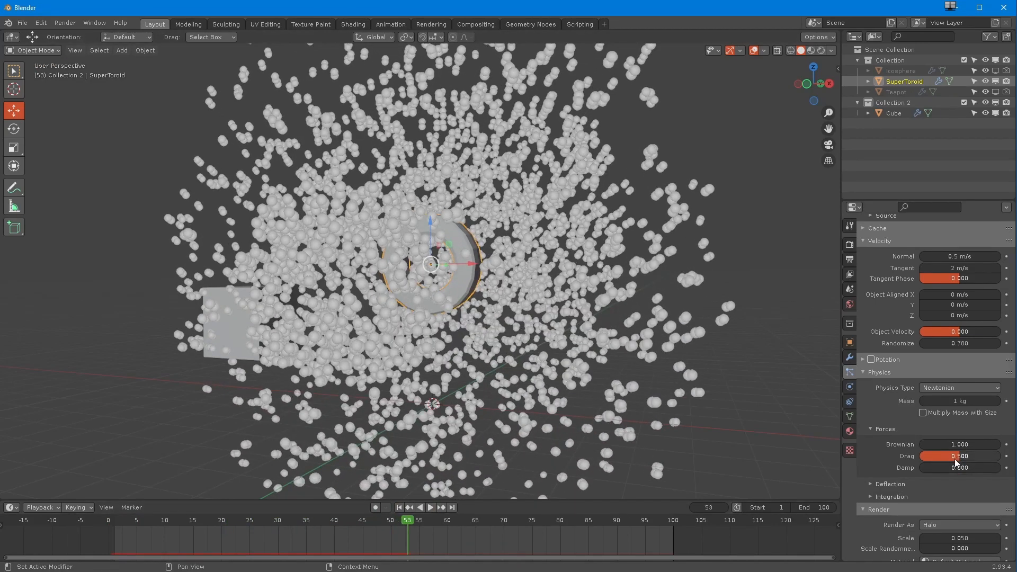
Step: Raise the drag force of the supertoroid's particles to 1 and replay the animation from frame 1
{"action": "left_click_drag", "start_coordinate": [956, 462], "coordinate": [915, 462]}
{"action": "left_click_drag", "start_coordinate": [1000, 465], "coordinate": [1009, 464]}
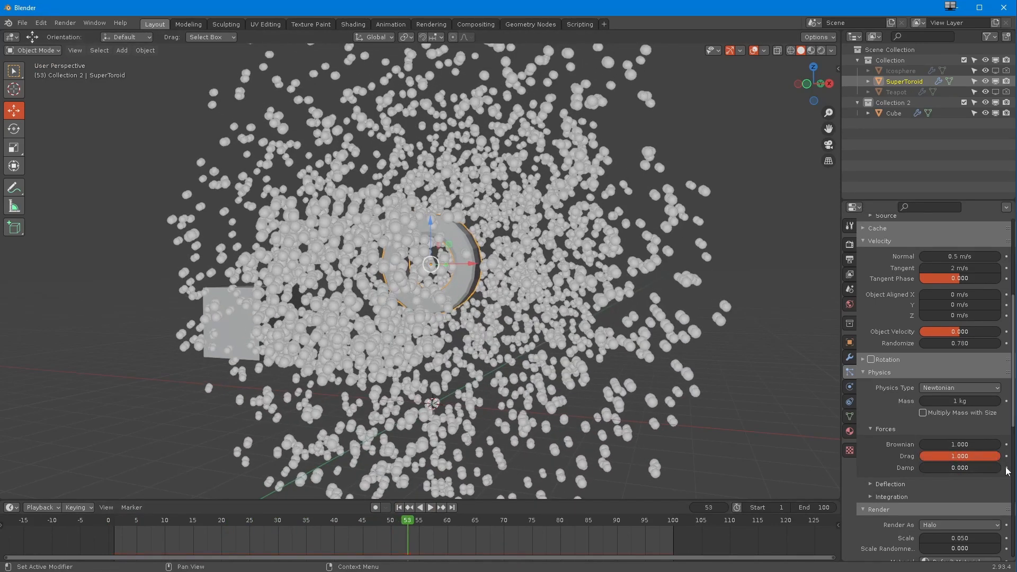
{"action": "left_click", "coordinate": [398, 507]}
{"action": "left_click", "coordinate": [430, 507]}
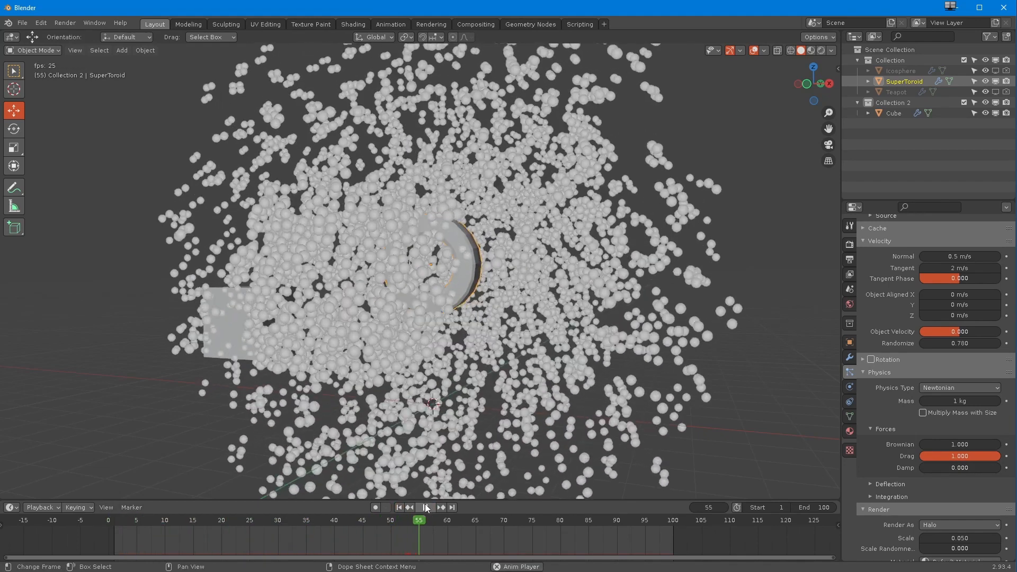
{"action": "left_click", "coordinate": [424, 507]}
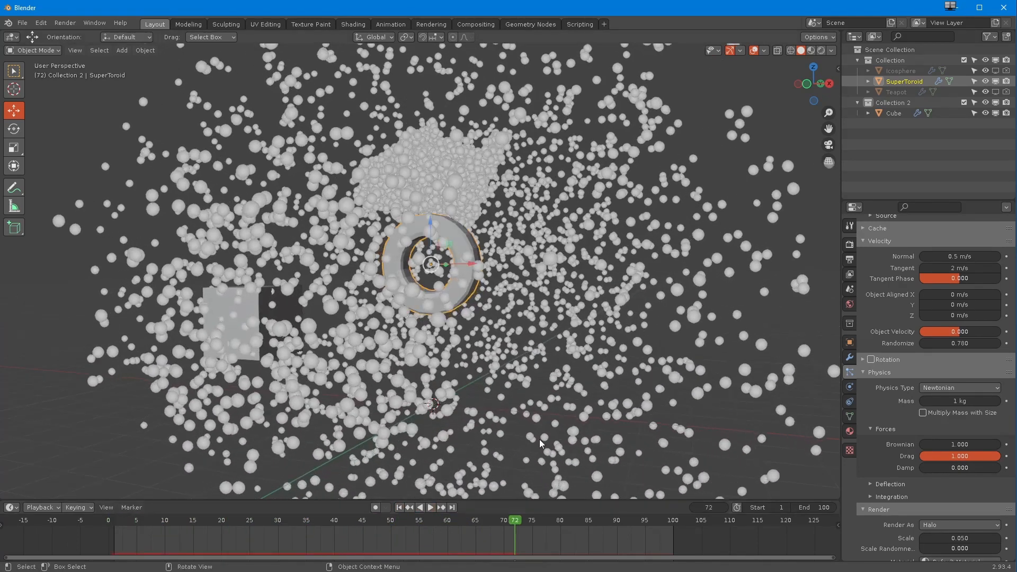
Step: Set the damp force of the supertoroid's particles to 1, keeping drag at 1, and replay the animation from frame 1
{"action": "left_click", "coordinate": [956, 457]}
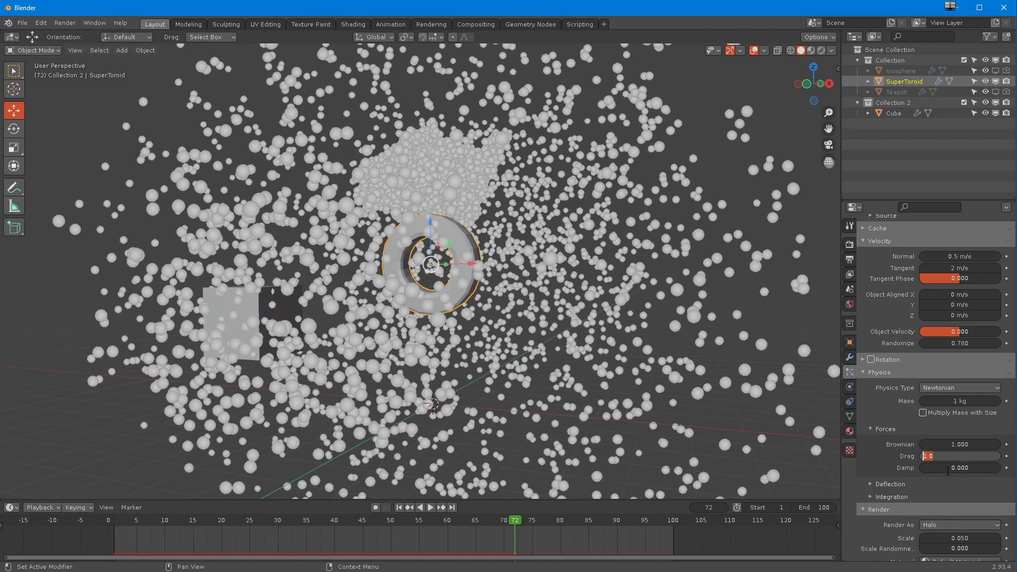
{"action": "key", "text": "Return"}
{"action": "key", "text": "Return"}
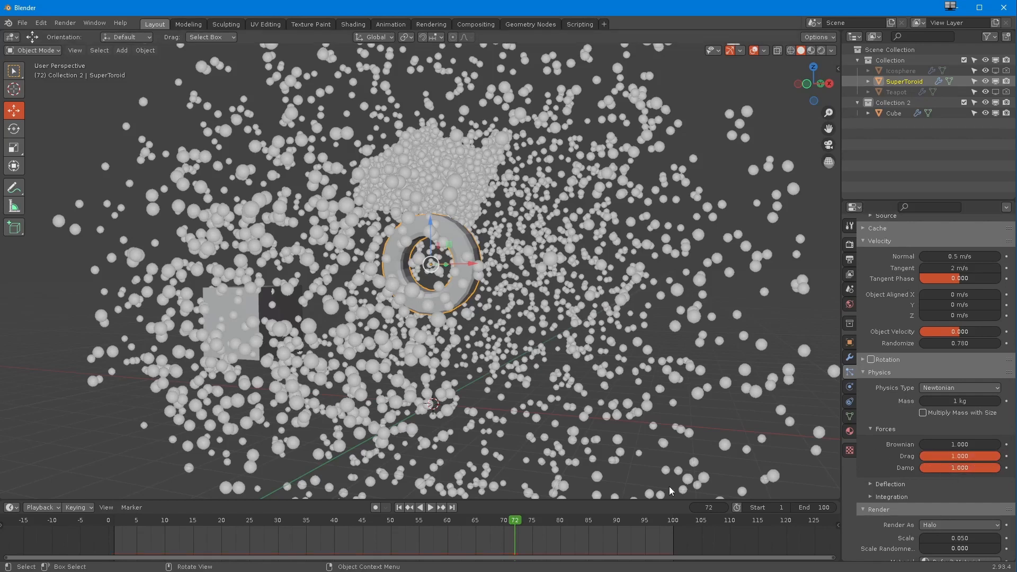
{"action": "left_click", "coordinate": [398, 507]}
{"action": "left_click", "coordinate": [430, 507]}
{"action": "left_click", "coordinate": [432, 507]}
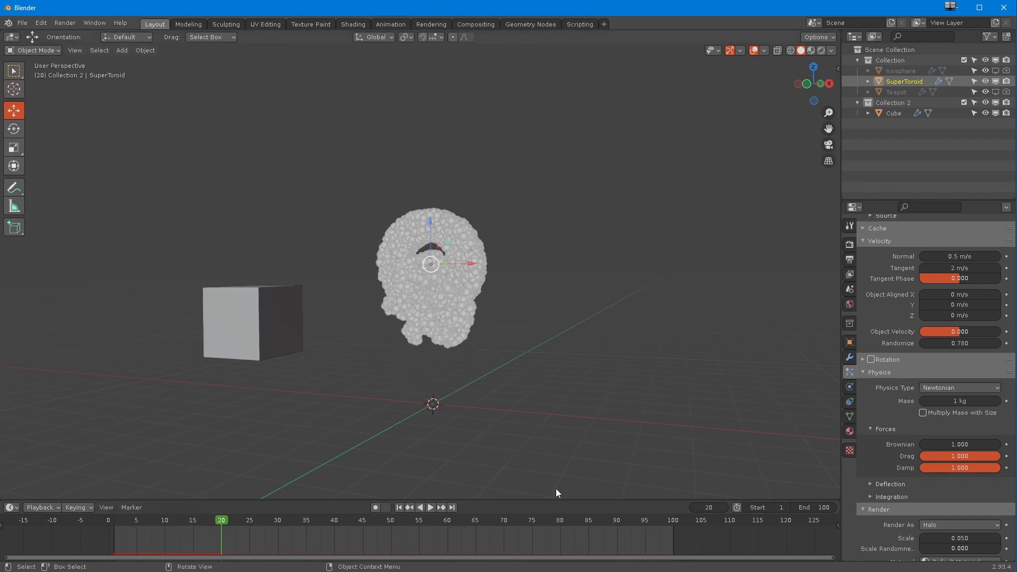
Step: Set the supertoroid particles' drag to 0.5 and damp to 0.25, and replay the animation from frame 1
{"action": "left_click", "coordinate": [972, 455]}
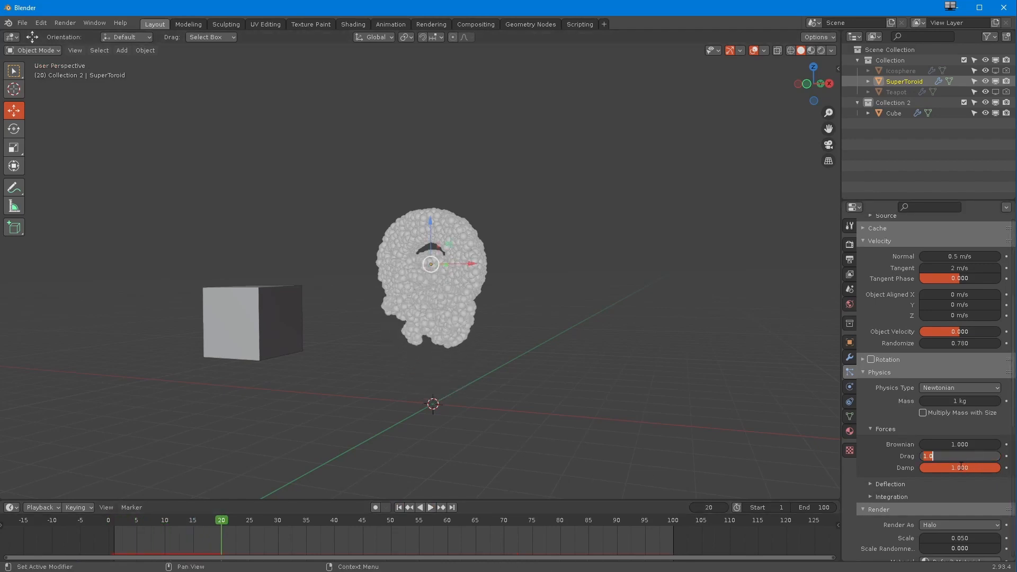
{"action": "type", "text": "0.5"}
{"action": "key", "text": "Return"}
{"action": "left_click", "coordinate": [966, 469]}
{"action": "type", "text": "0.25"}
{"action": "key", "text": "Return"}
{"action": "left_click", "coordinate": [399, 508]}
{"action": "left_click", "coordinate": [429, 507]}
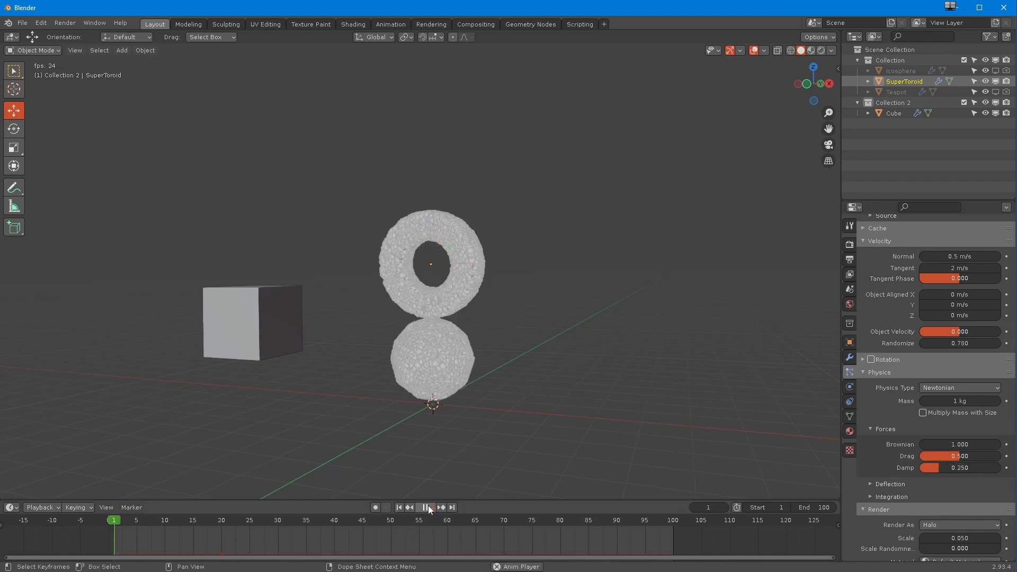
{"action": "left_click", "coordinate": [432, 507]}
Step: Lower the damp of the supertoroid's particles to about 0.09, replay the animation and return to frame 1
{"action": "left_click_drag", "start_coordinate": [938, 469], "coordinate": [918, 469]}
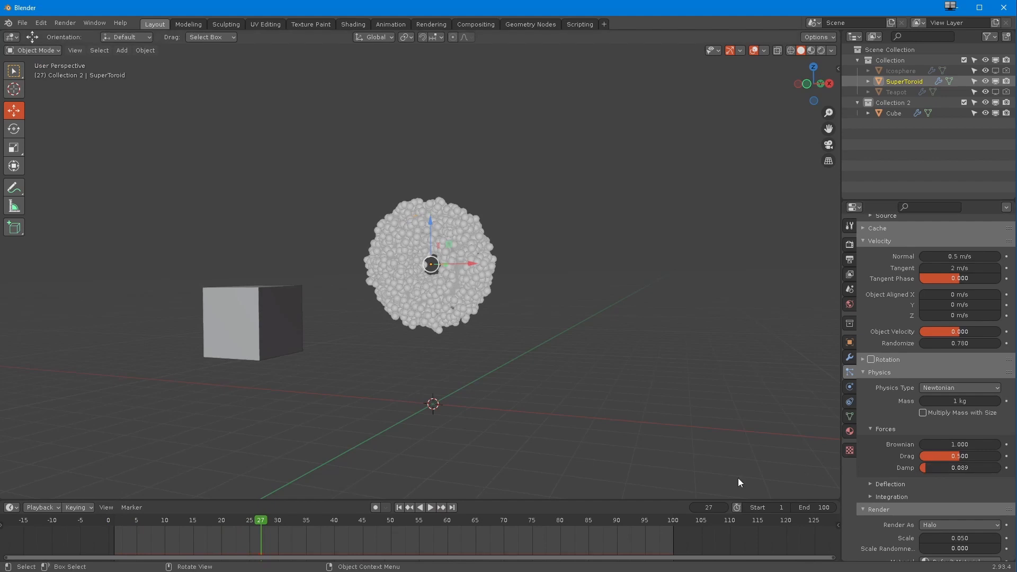
{"action": "left_click", "coordinate": [399, 507]}
{"action": "left_click", "coordinate": [430, 507]}
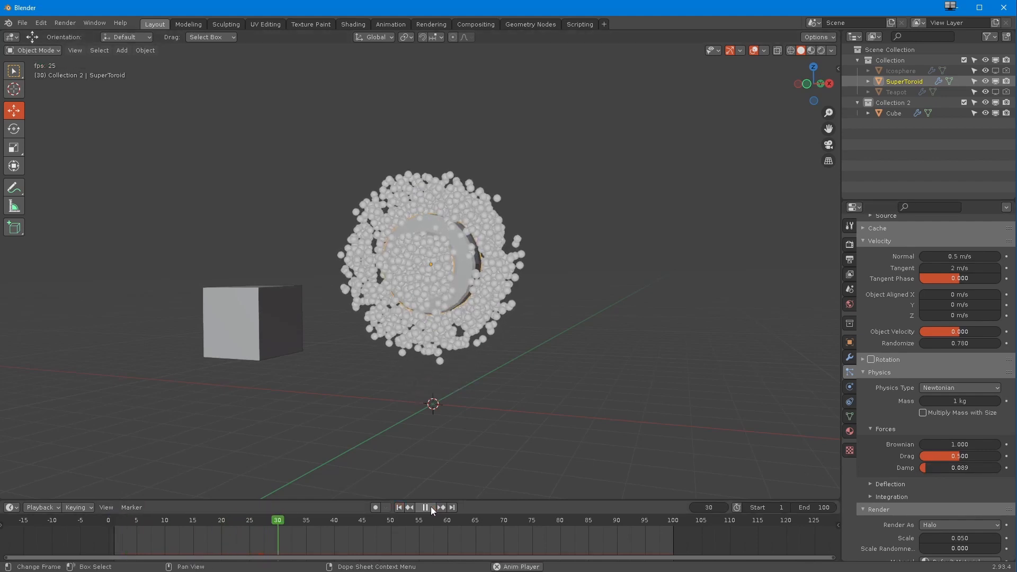
{"action": "left_click", "coordinate": [430, 507]}
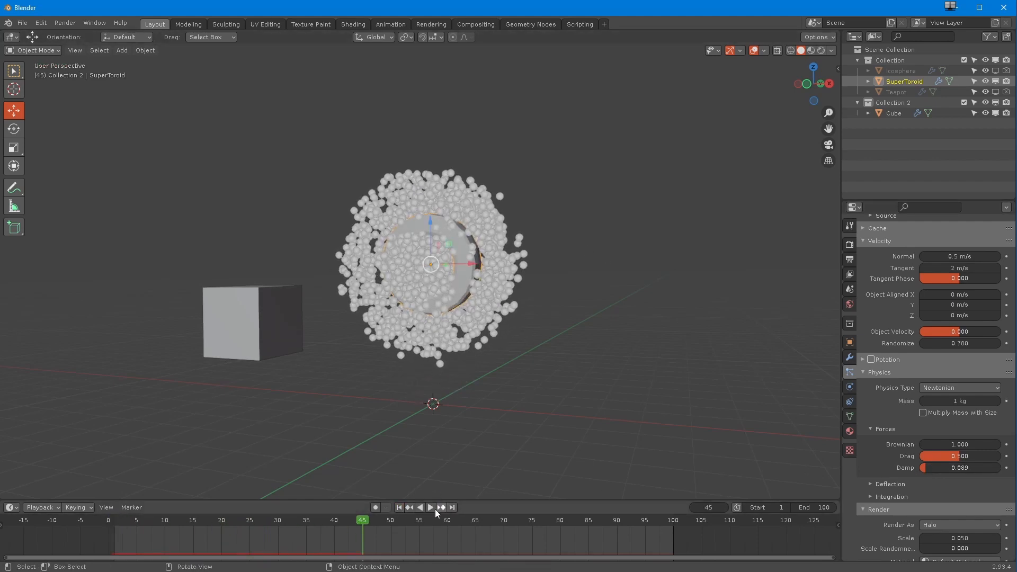
{"action": "left_click", "coordinate": [401, 507]}
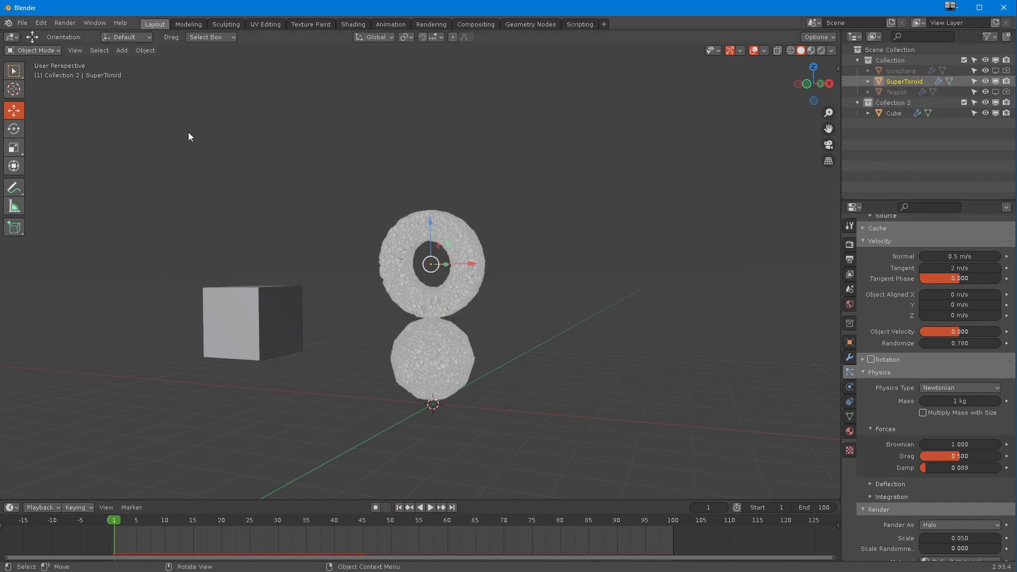
Step: Add a Turbulence force field at the world origin and play the animation to check its effect on the particles
{"action": "left_click", "coordinate": [121, 50]}
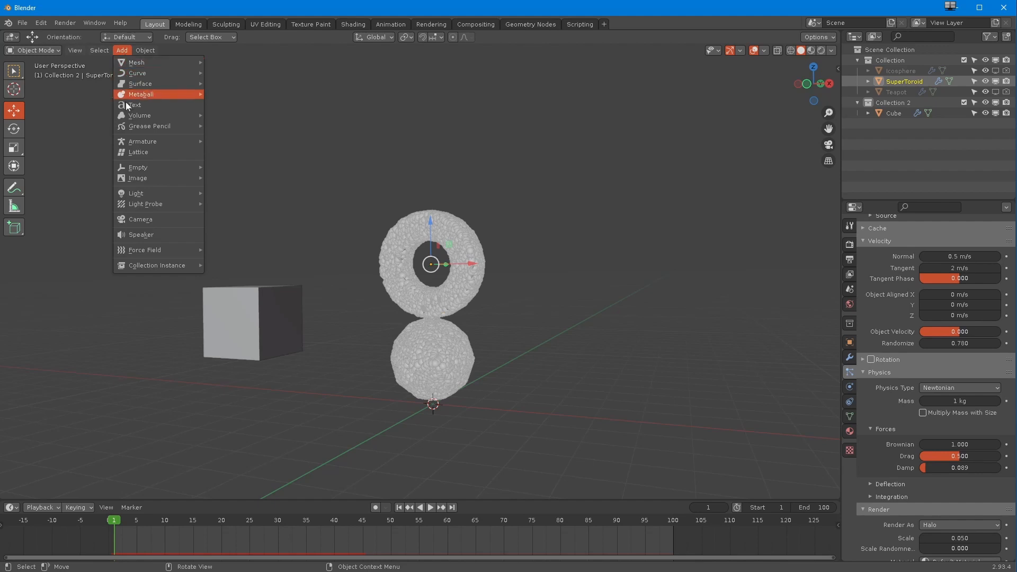
{"action": "mouse_move", "coordinate": [147, 250]}
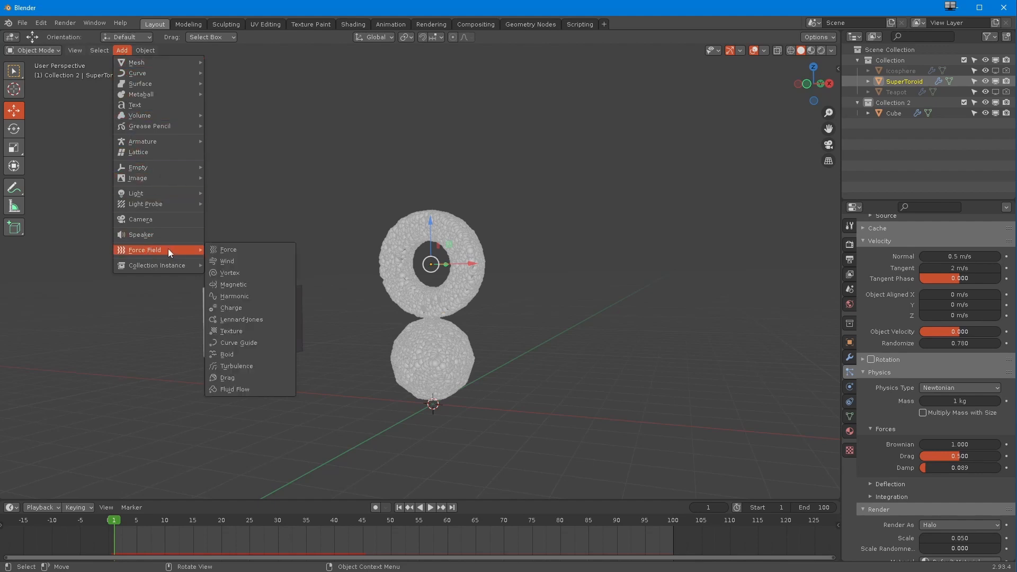
{"action": "left_click", "coordinate": [250, 367]}
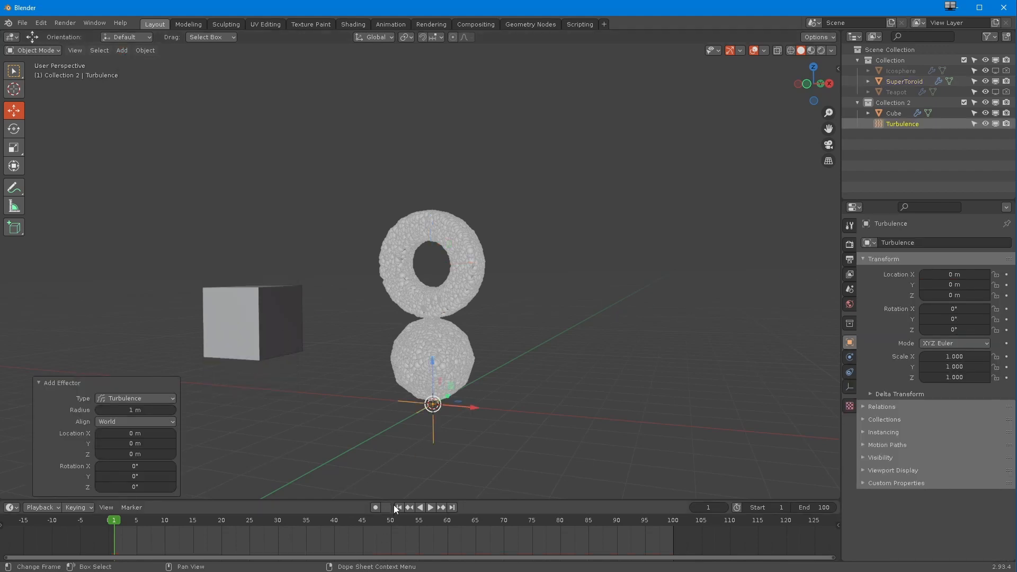
{"action": "left_click", "coordinate": [430, 508]}
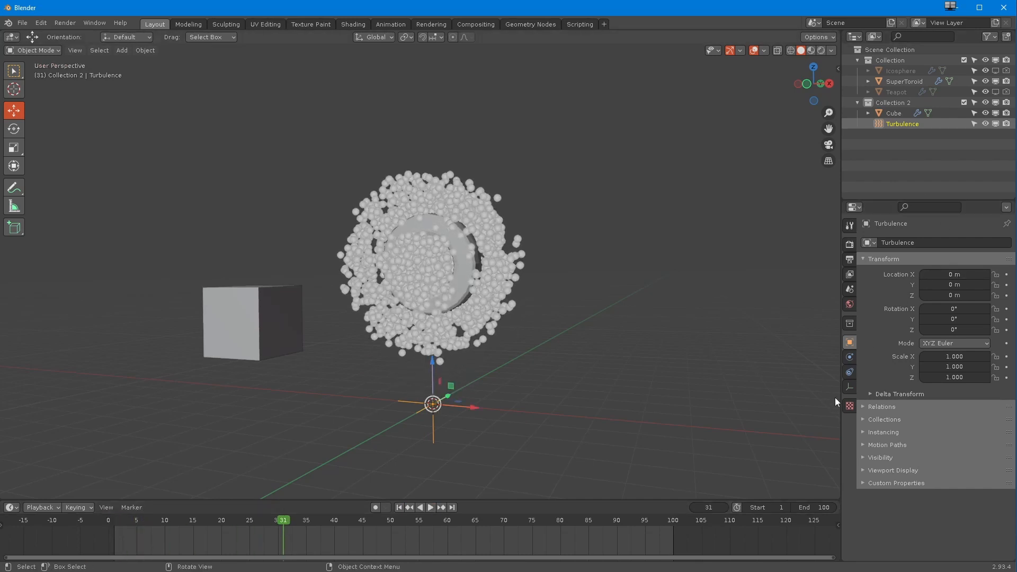
Step: Set the turbulence field's strength to 20 and replay the animation from frame 1
{"action": "left_click", "coordinate": [849, 387]}
{"action": "left_click", "coordinate": [849, 357]}
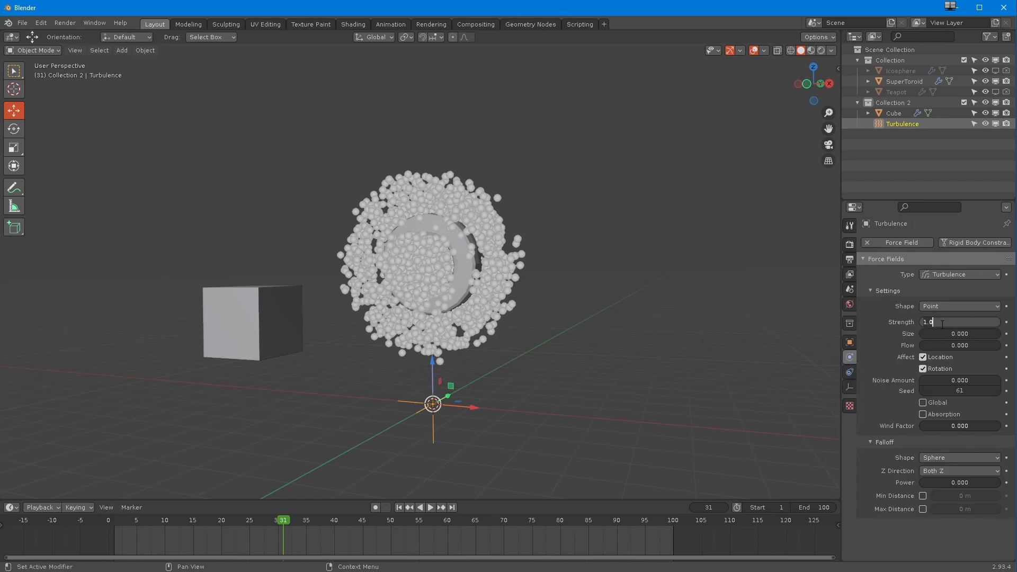
{"action": "key", "text": "Return"}
{"action": "left_click", "coordinate": [399, 507]}
{"action": "left_click", "coordinate": [430, 507]}
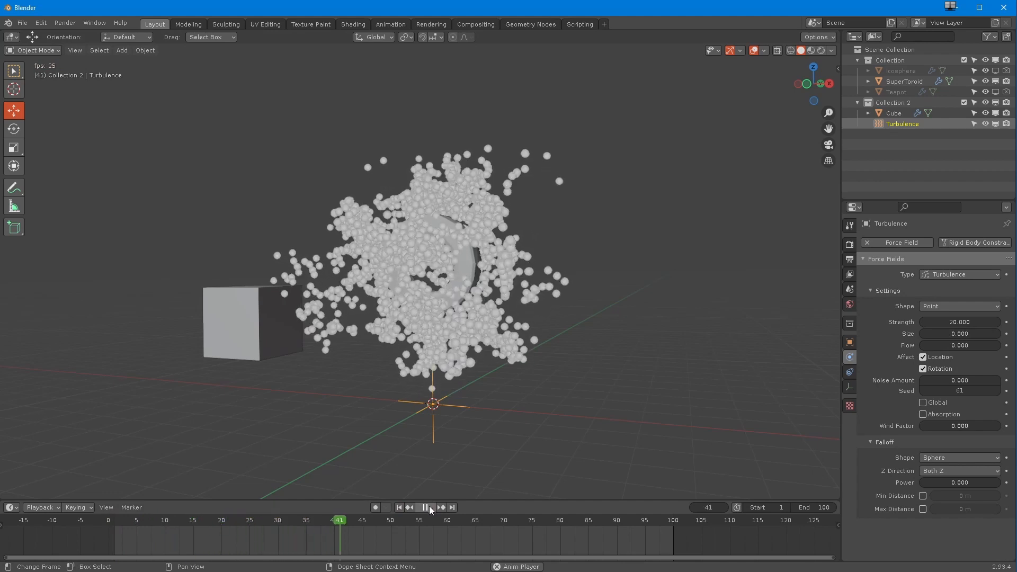
{"action": "left_click", "coordinate": [429, 508]}
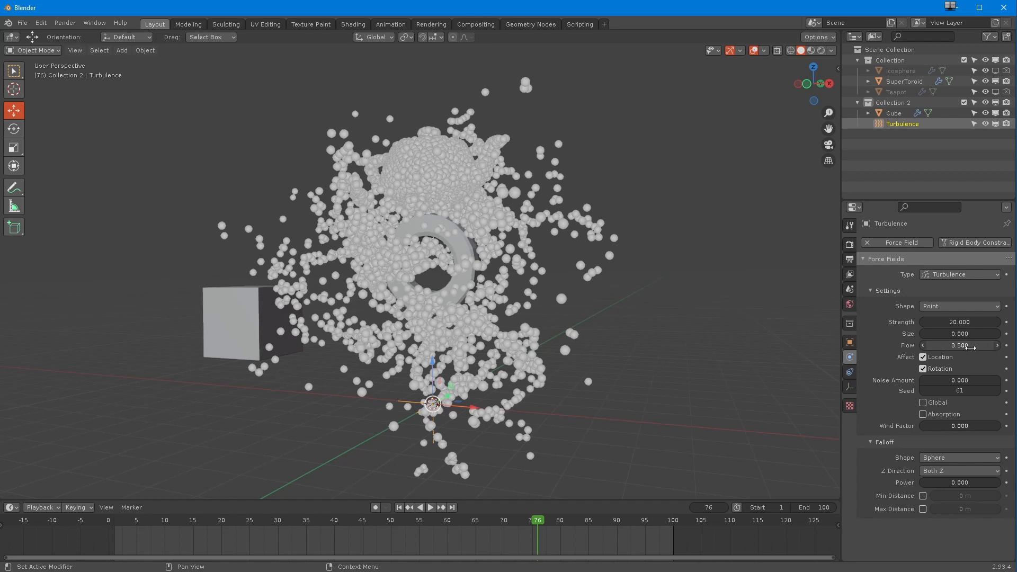
Step: Set the turbulence field's flow to 4, replay the animation and return to frame 1
{"action": "key", "text": "Return"}
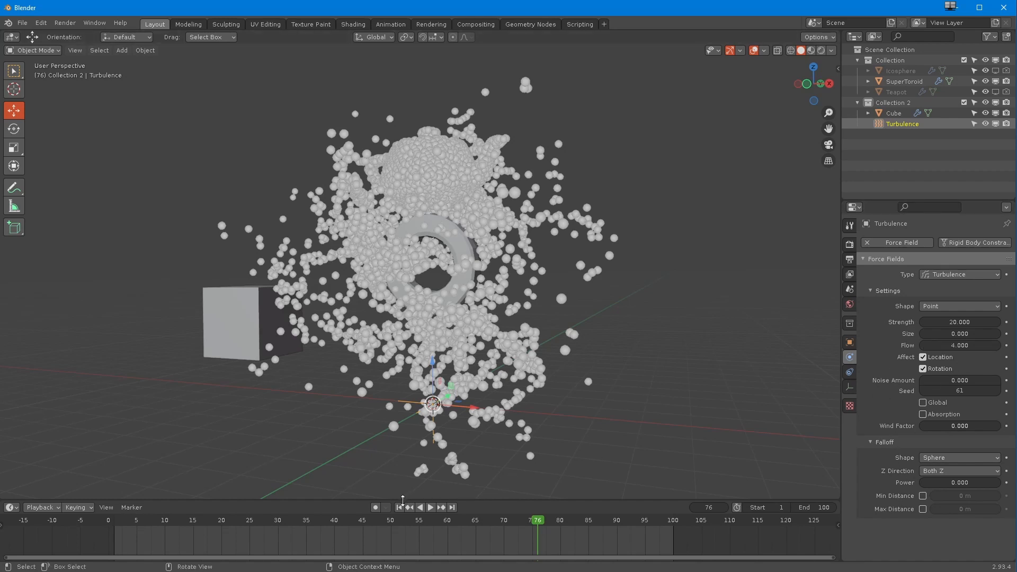
{"action": "left_click", "coordinate": [429, 507]}
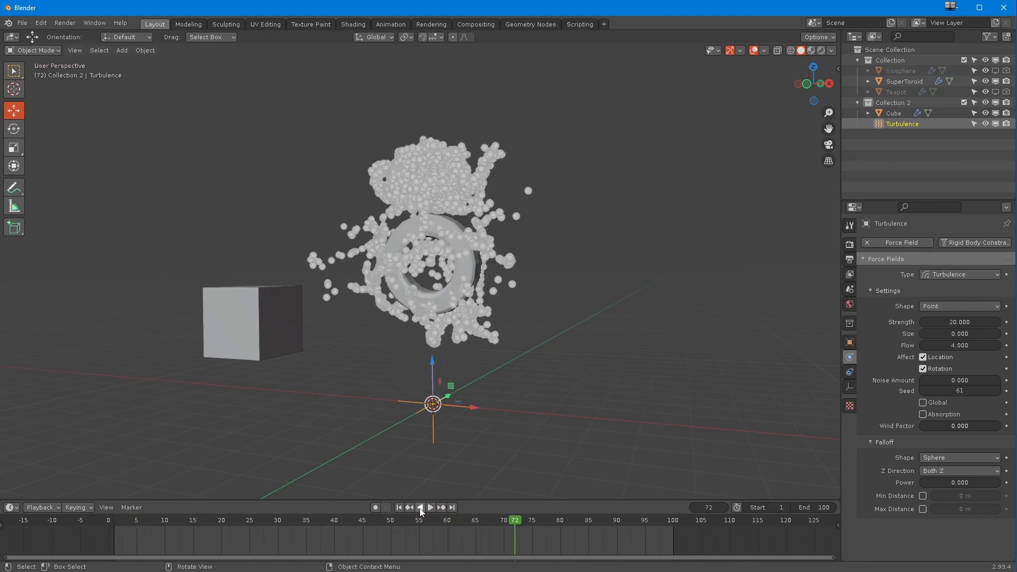
{"action": "key", "text": "Escape"}
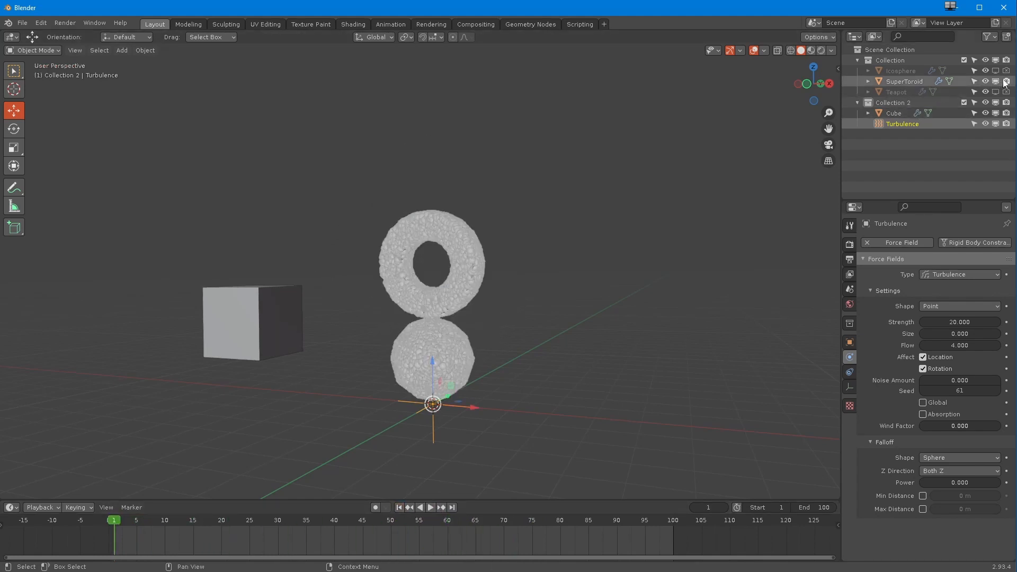
Step: Hide the SuperToroid in the viewport and play the animation to check the morph with only the keyed particles
{"action": "left_click", "coordinate": [986, 82]}
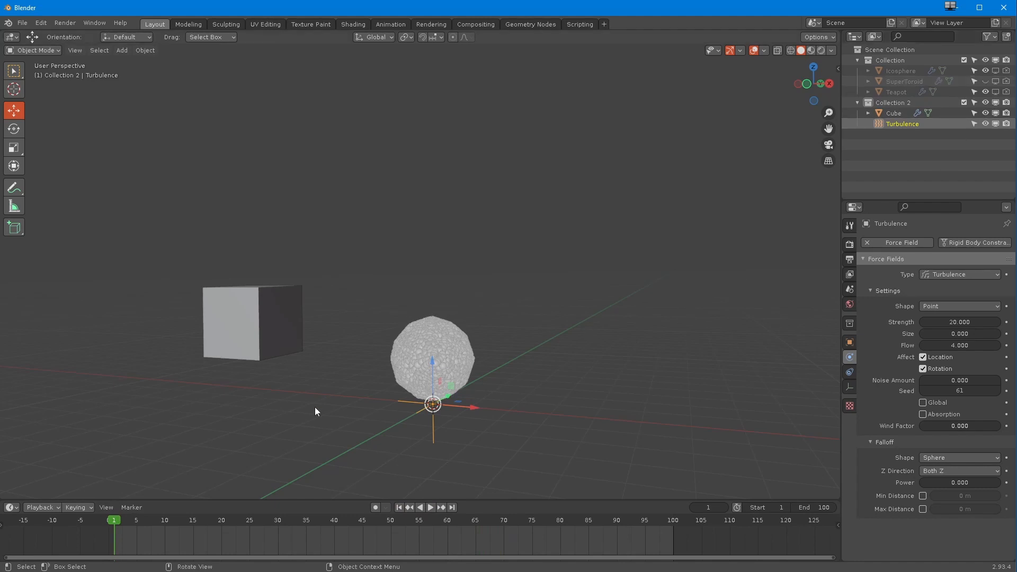
{"action": "scroll", "coordinate": [349, 422], "scroll_direction": "up", "scroll_amount": 1}
{"action": "mouse_move", "coordinate": [352, 417]}
{"action": "middle_mouse_down", "text": "shift"}
{"action": "mouse_move", "coordinate": [329, 415]}
{"action": "mouse_move", "coordinate": [345, 433]}
{"action": "mouse_move", "coordinate": [347, 415]}
{"action": "middle_mouse_up", "text": "shift"}
{"action": "left_click", "coordinate": [429, 507]}
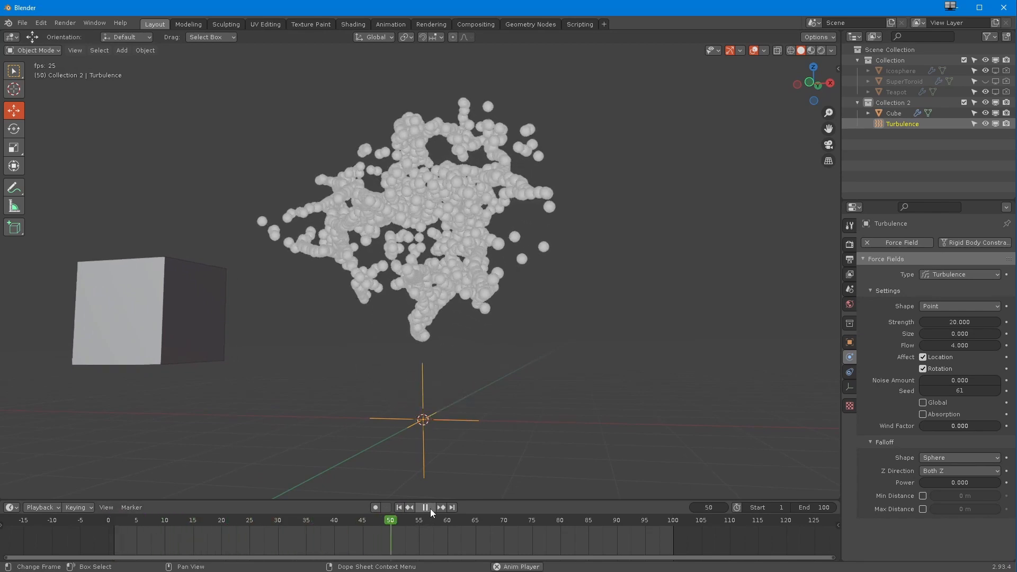
{"action": "left_click", "coordinate": [429, 508]}
Step: Scrub the timeline from frame 1 to frame 75 to examine the particles morphing into the teapot
{"action": "middle_click_drag", "start_coordinate": [387, 414], "coordinate": [379, 442]}
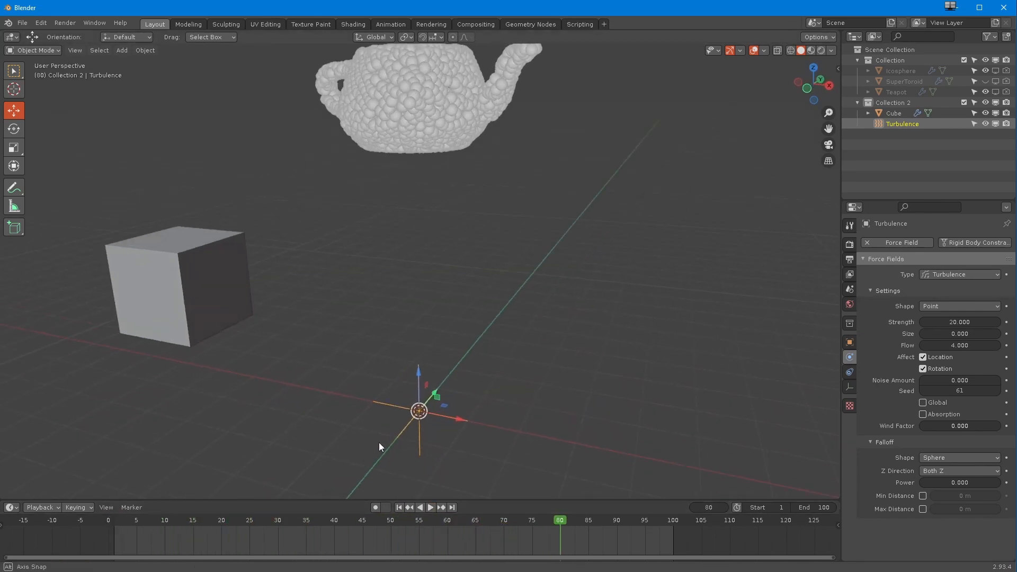
{"action": "left_click", "coordinate": [404, 507]}
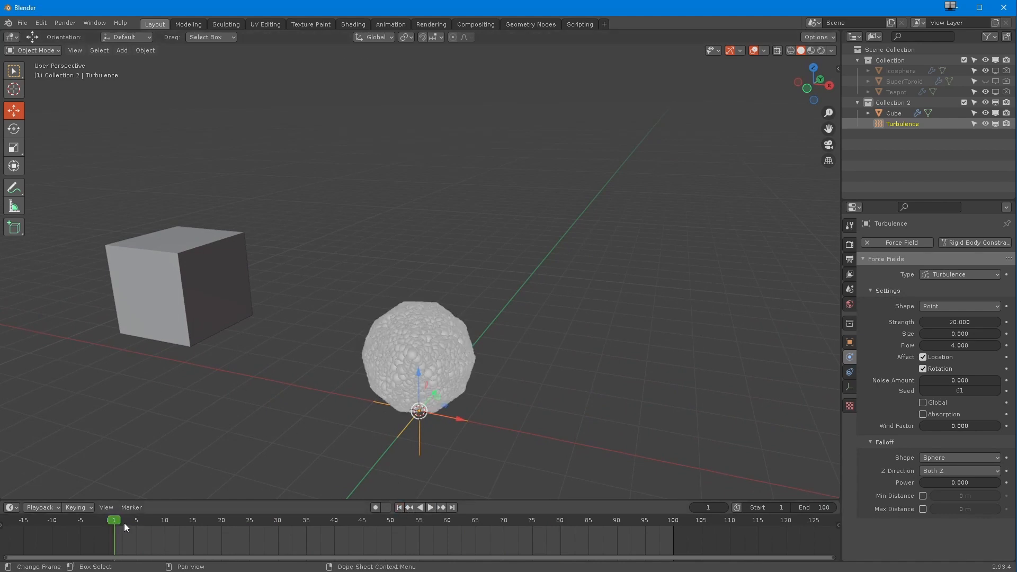
{"action": "left_click_drag", "start_coordinate": [125, 527], "coordinate": [524, 545]}
{"action": "middle_click_drag", "start_coordinate": [456, 484], "coordinate": [834, 316]}
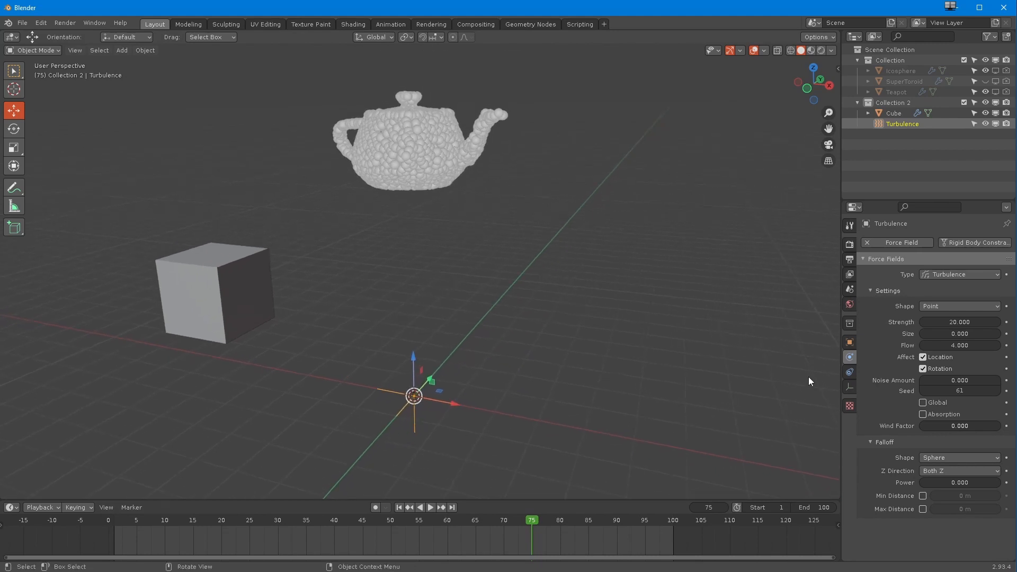
Step: In the cube's keyed particle relations, set the SuperToroid target's duration to 50 frames
{"action": "left_click", "coordinate": [430, 194]}
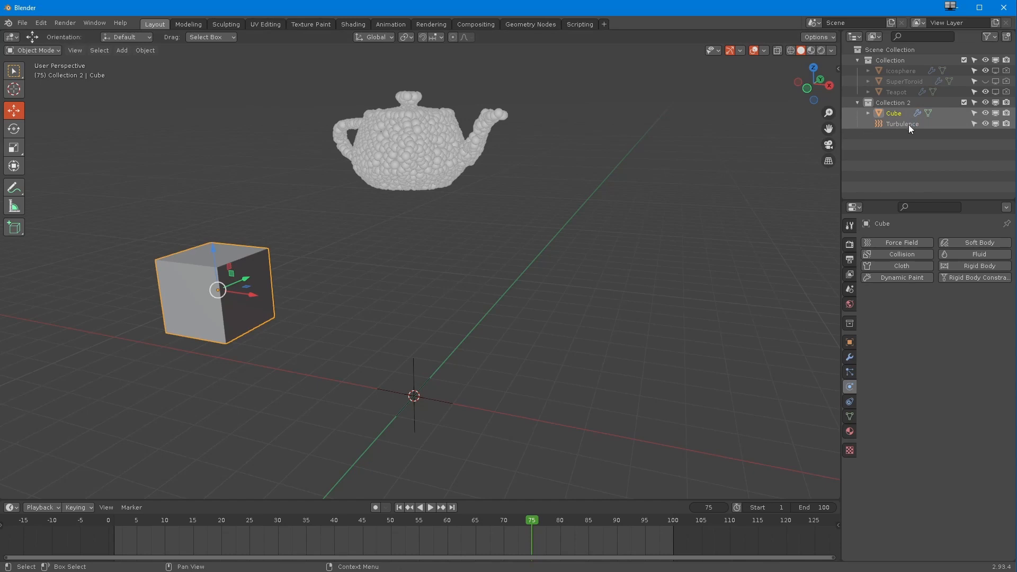
{"action": "left_click", "coordinate": [849, 372]}
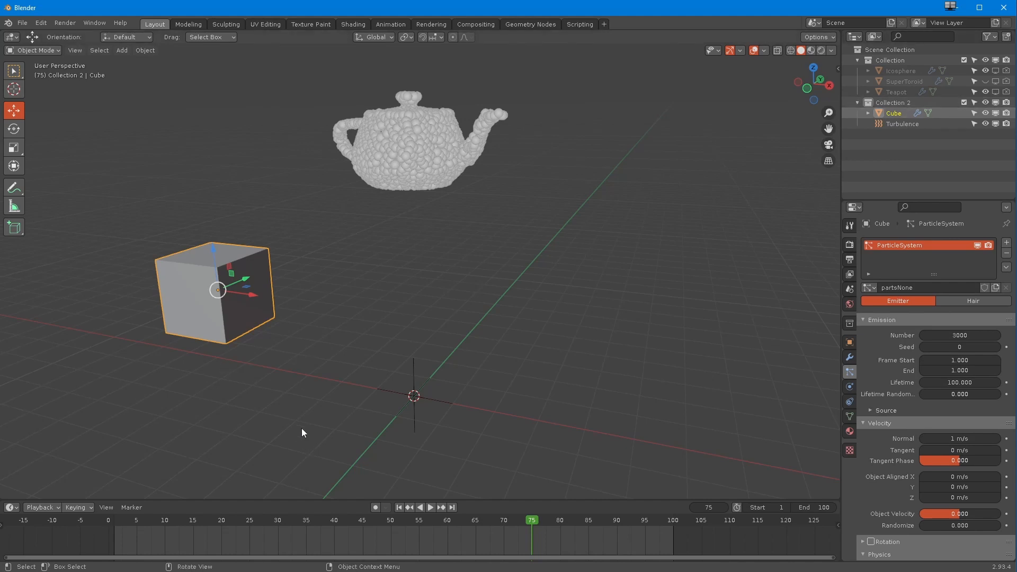
{"action": "left_click_drag", "start_coordinate": [186, 541], "coordinate": [310, 539]}
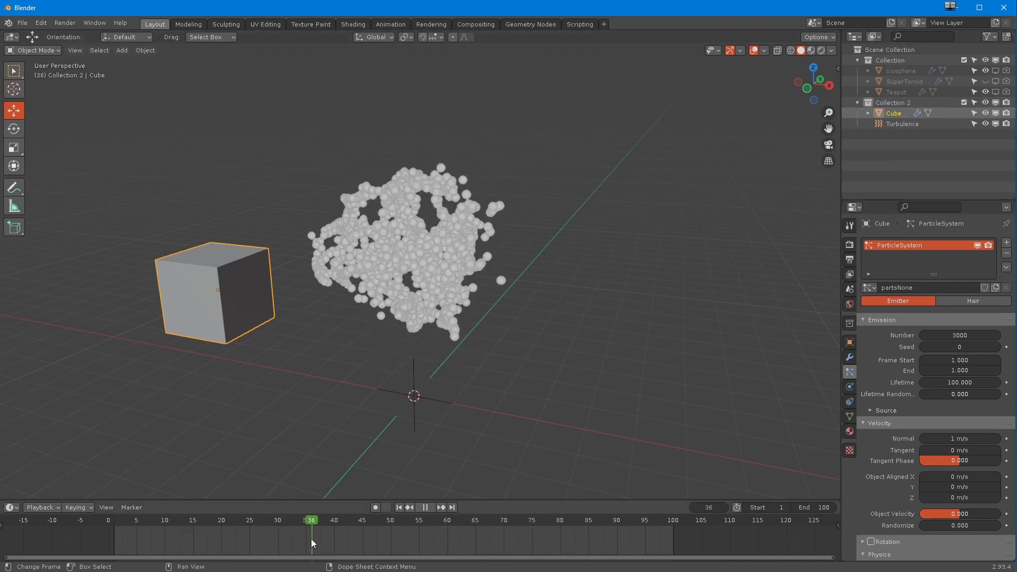
{"action": "scroll", "coordinate": [889, 371], "scroll_direction": "down", "scroll_amount": 15}
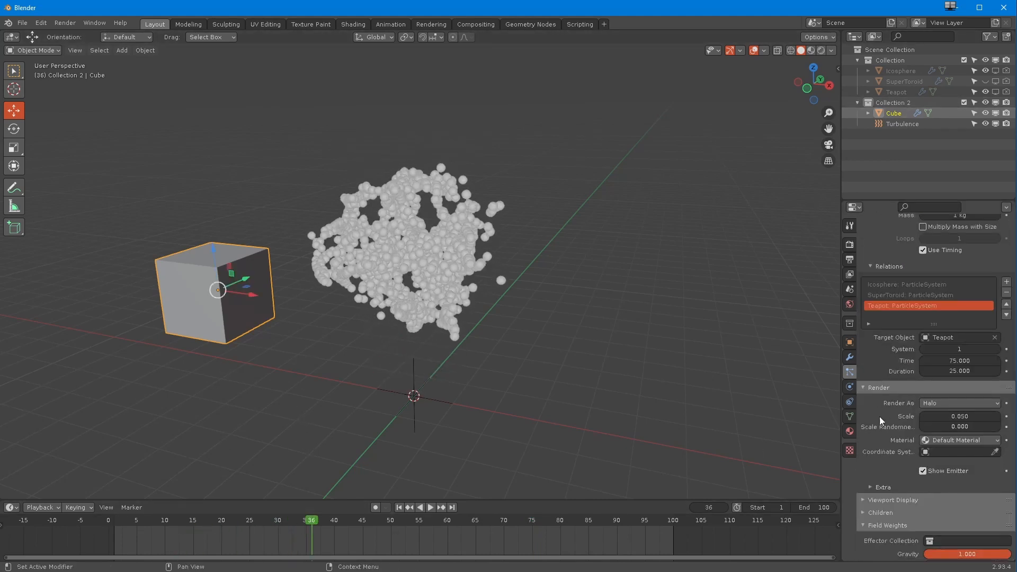
{"action": "scroll", "coordinate": [877, 418], "scroll_direction": "up", "scroll_amount": 3}
{"action": "left_click", "coordinate": [888, 359]}
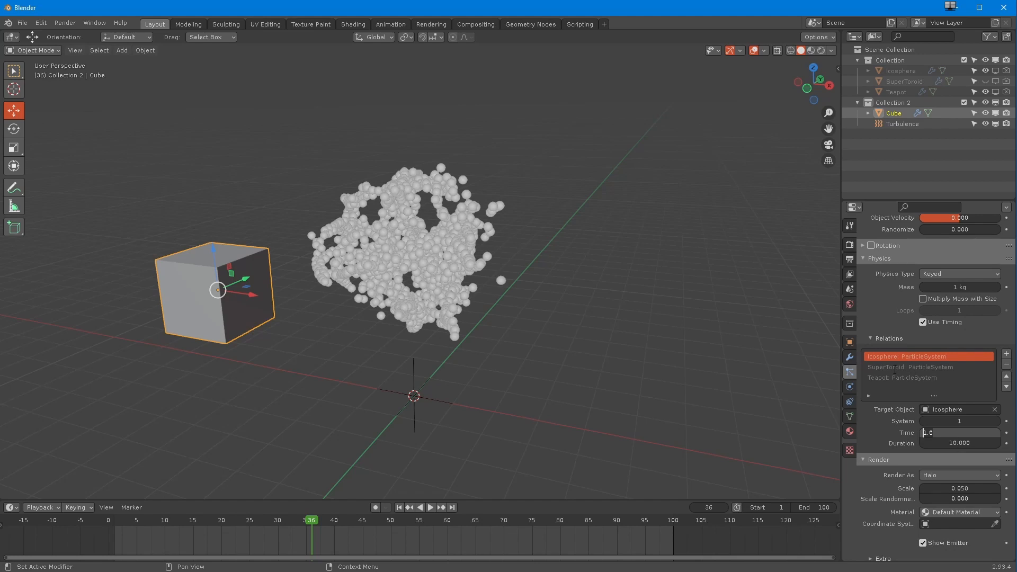
{"action": "left_click", "coordinate": [895, 368]}
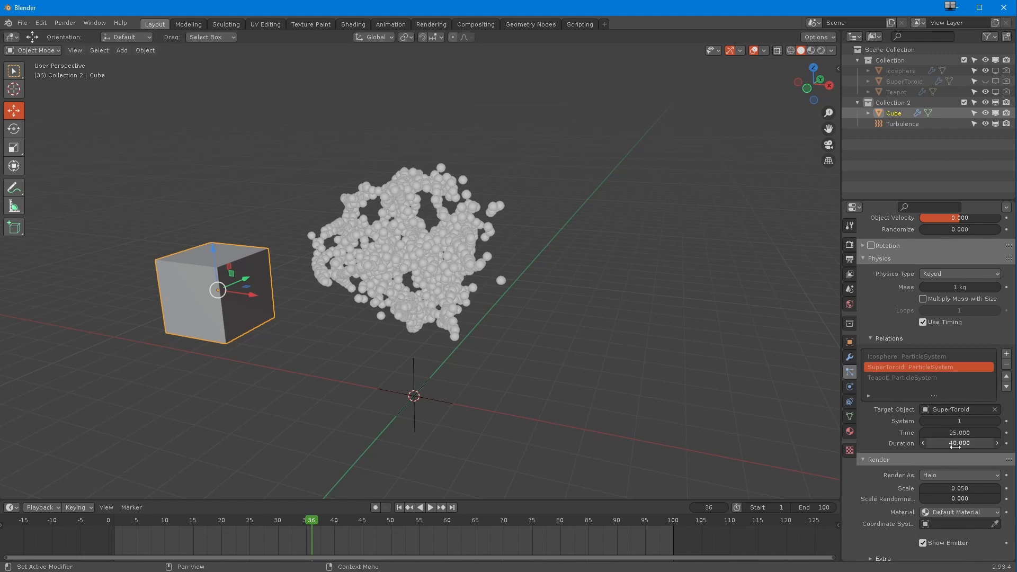
{"action": "left_click_drag", "start_coordinate": [308, 523], "coordinate": [531, 569]}
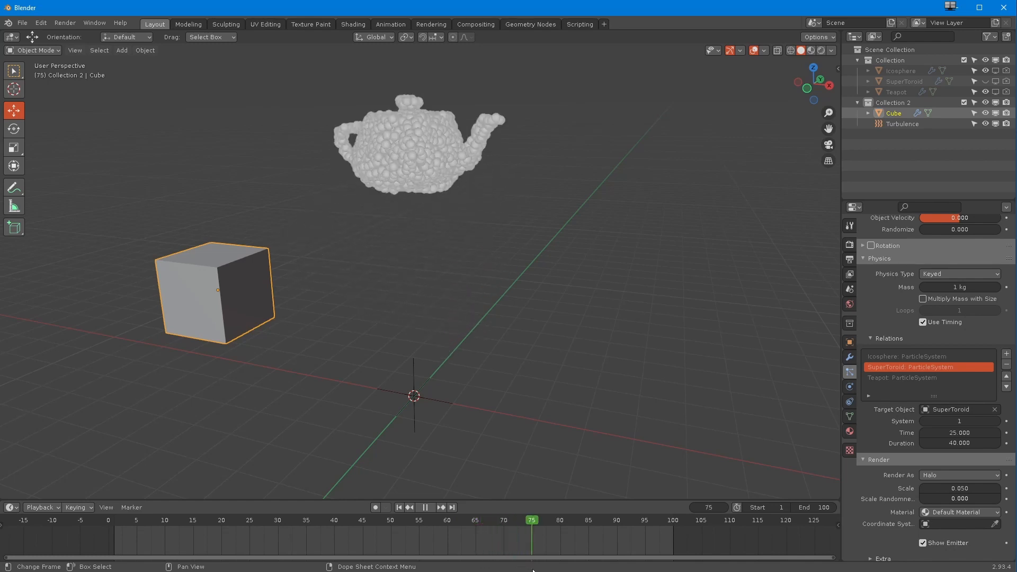
{"action": "type", "text": "50"}
{"action": "key", "text": "Return"}
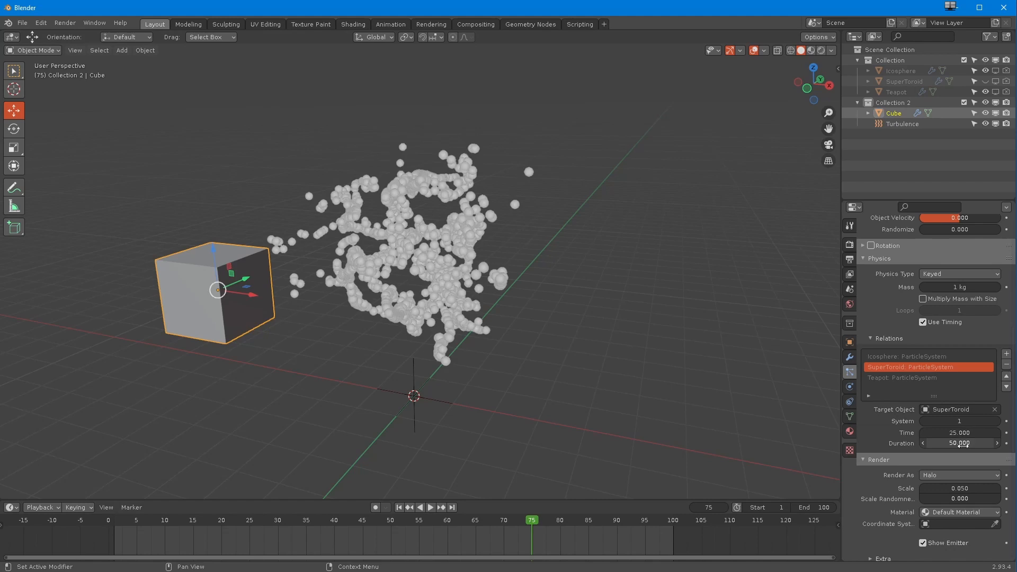
Step: Set the Teapot key of the cube's particle system to time 85 and duration 10
{"action": "left_click_drag", "start_coordinate": [533, 519], "coordinate": [593, 530]}
{"action": "left_click", "coordinate": [885, 377]}
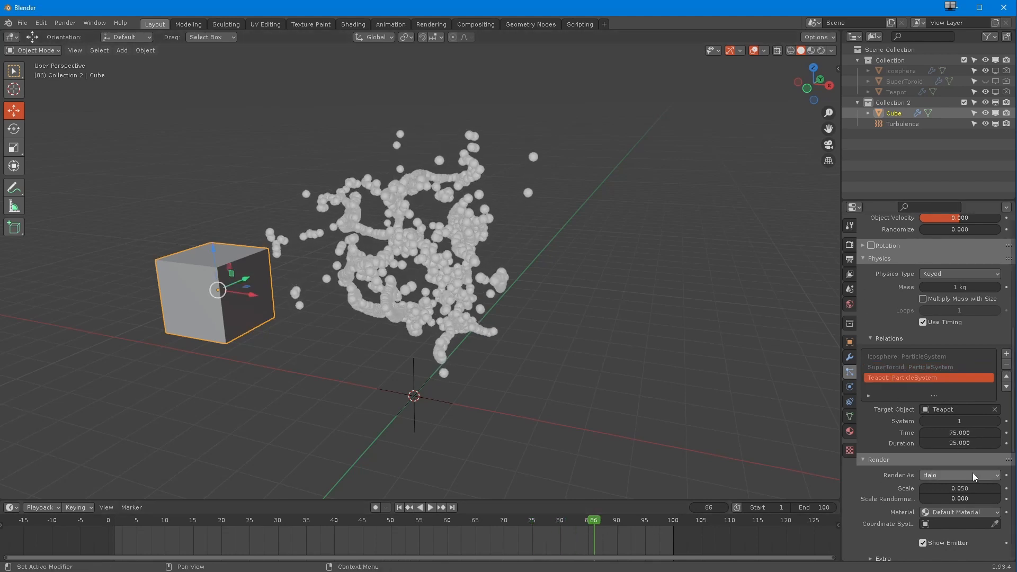
{"action": "left_click", "coordinate": [954, 435]}
{"action": "type", "text": "85"}
{"action": "key", "text": "Return"}
{"action": "type", "text": "10"}
{"action": "key", "text": "Return"}
Step: Scrub the timeline through the particle morph to check its timing, and return to frame 3
{"action": "left_click_drag", "start_coordinate": [121, 519], "coordinate": [599, 551]}
{"action": "middle_click_drag", "start_coordinate": [413, 450], "coordinate": [371, 466]}
{"action": "mouse_move", "coordinate": [131, 523]}
{"action": "left_mouse_down"}
{"action": "mouse_move", "coordinate": [290, 538]}
{"action": "mouse_move", "coordinate": [602, 542]}
{"action": "mouse_move", "coordinate": [145, 532]}
{"action": "mouse_move", "coordinate": [418, 535]}
{"action": "mouse_move", "coordinate": [611, 518]}
{"action": "mouse_move", "coordinate": [137, 530]}
{"action": "left_mouse_up"}
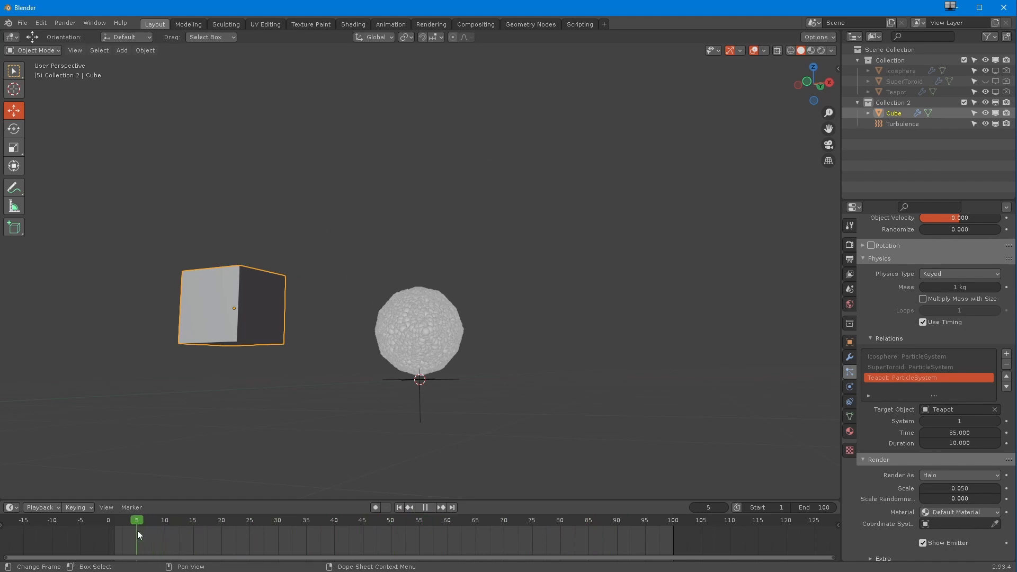
{"action": "middle_click_drag", "start_coordinate": [287, 465], "coordinate": [297, 439]}
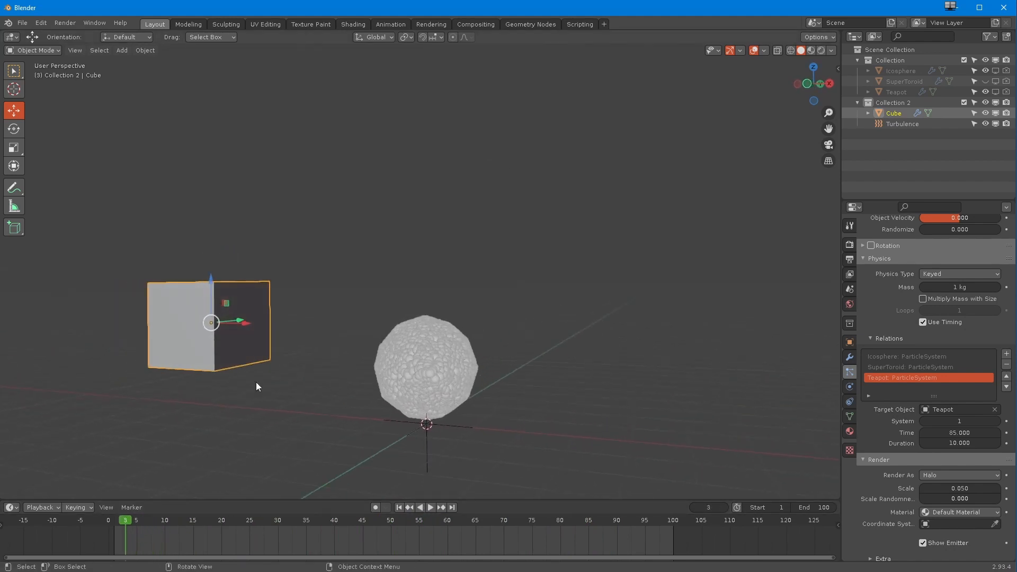
{"action": "left_click", "coordinate": [985, 113]}
{"action": "left_click_drag", "start_coordinate": [983, 121], "coordinate": [995, 124]}
{"action": "left_click", "coordinate": [1005, 114]}
{"action": "left_click", "coordinate": [1005, 114]}
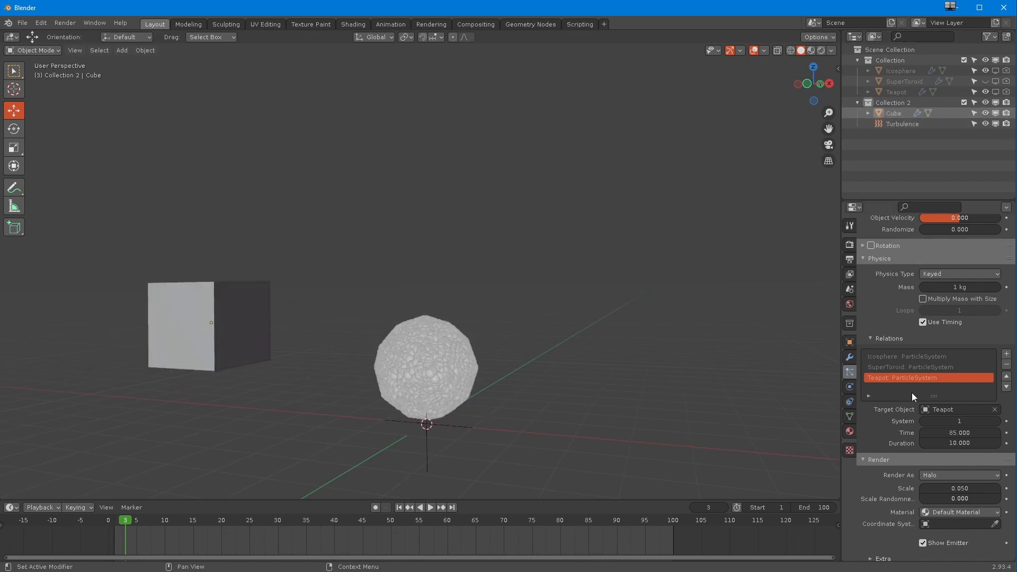
Step: Turn off Show Emitter in the render settings of the cube's particle system
{"action": "left_click", "coordinate": [195, 328]}
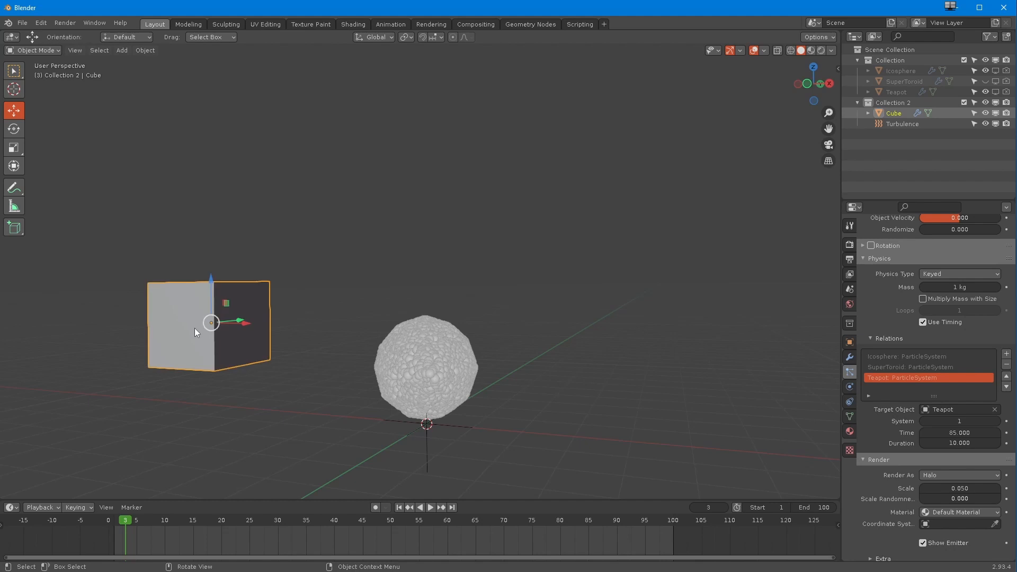
{"action": "scroll", "coordinate": [872, 400], "scroll_direction": "down", "scroll_amount": 8}
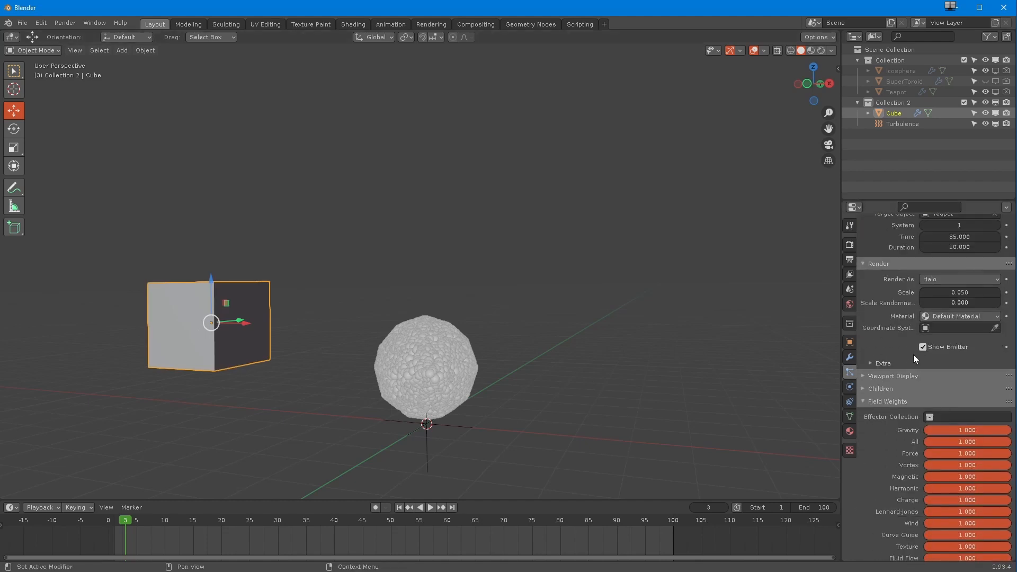
{"action": "left_click", "coordinate": [926, 353]}
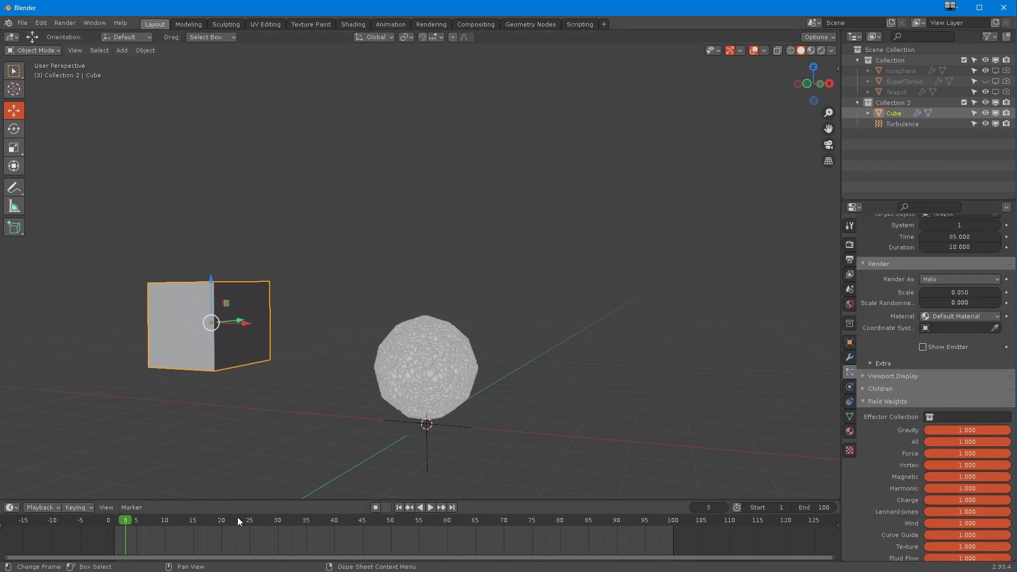
Step: Scrub to frame 58, check the animation with the cube hidden in the viewport, and unhide the cube
{"action": "left_click_drag", "start_coordinate": [119, 518], "coordinate": [436, 542]}
{"action": "left_click", "coordinate": [902, 124]}
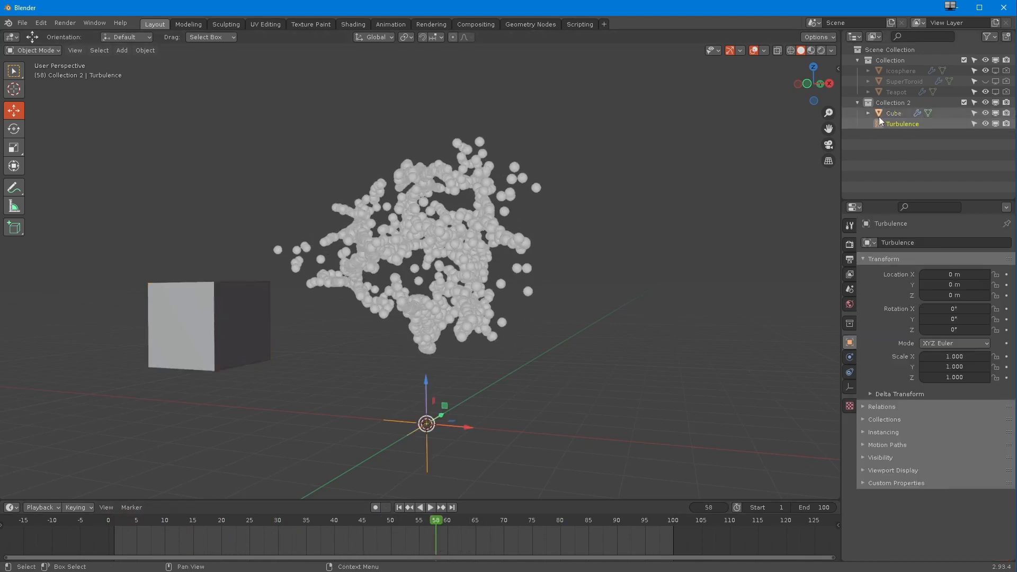
{"action": "left_click", "coordinate": [893, 113]}
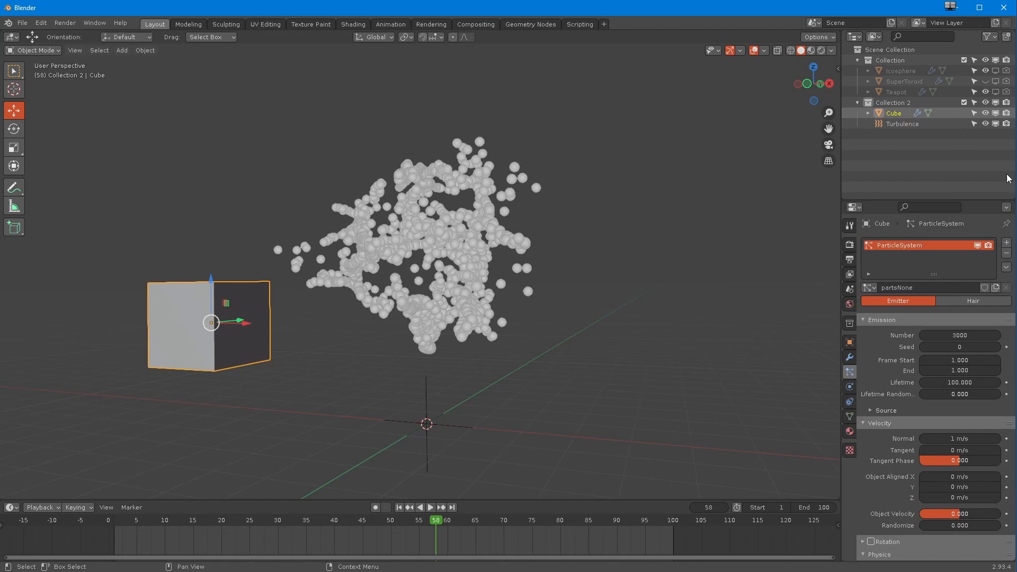
{"action": "left_click", "coordinate": [984, 113]}
{"action": "key", "text": "space"}
{"action": "left_click", "coordinate": [984, 113]}
{"action": "middle_click_drag", "start_coordinate": [316, 366], "coordinate": [339, 366]}
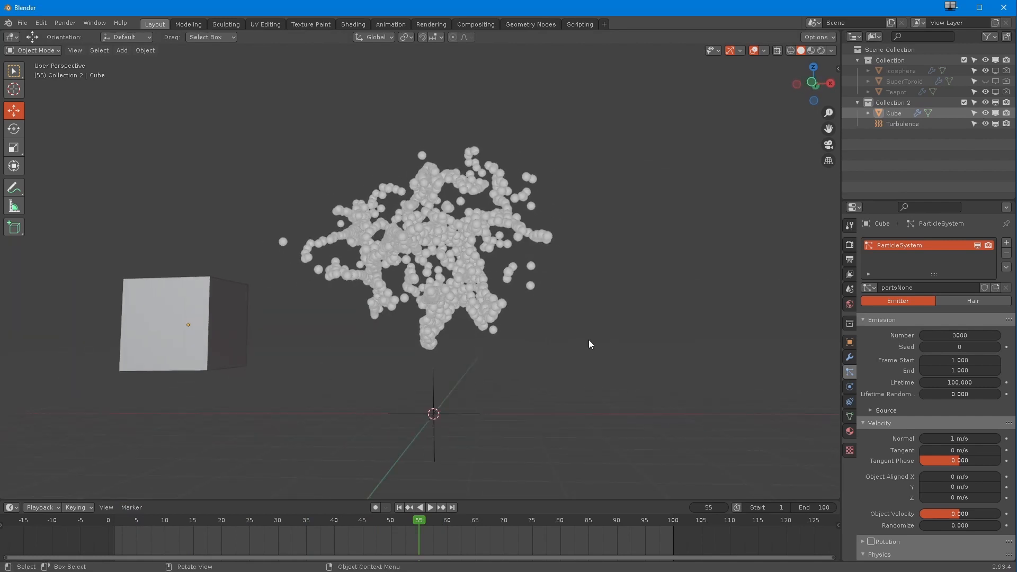
Step: Expand the particle system's emission source settings and replay the morph from frame 1 in a closer view
{"action": "left_click", "coordinate": [869, 411]}
{"action": "mouse_move", "coordinate": [201, 531]}
{"action": "left_mouse_down"}
{"action": "mouse_move", "coordinate": [338, 542]}
{"action": "mouse_move", "coordinate": [654, 526]}
{"action": "mouse_move", "coordinate": [193, 533]}
{"action": "left_mouse_up"}
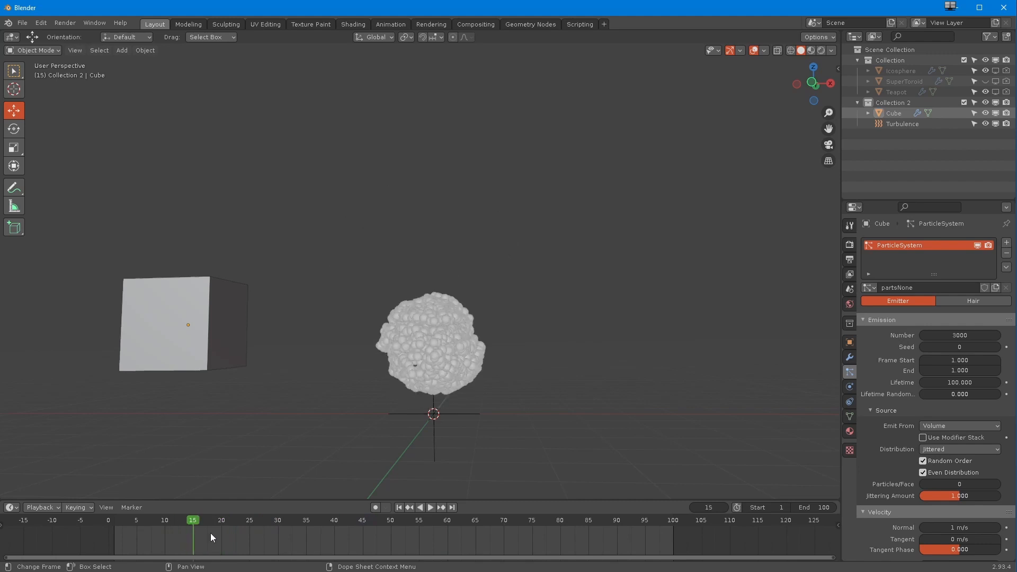
{"action": "left_click", "coordinate": [399, 507]}
{"action": "scroll", "coordinate": [374, 399], "scroll_direction": "up", "scroll_amount": 3}
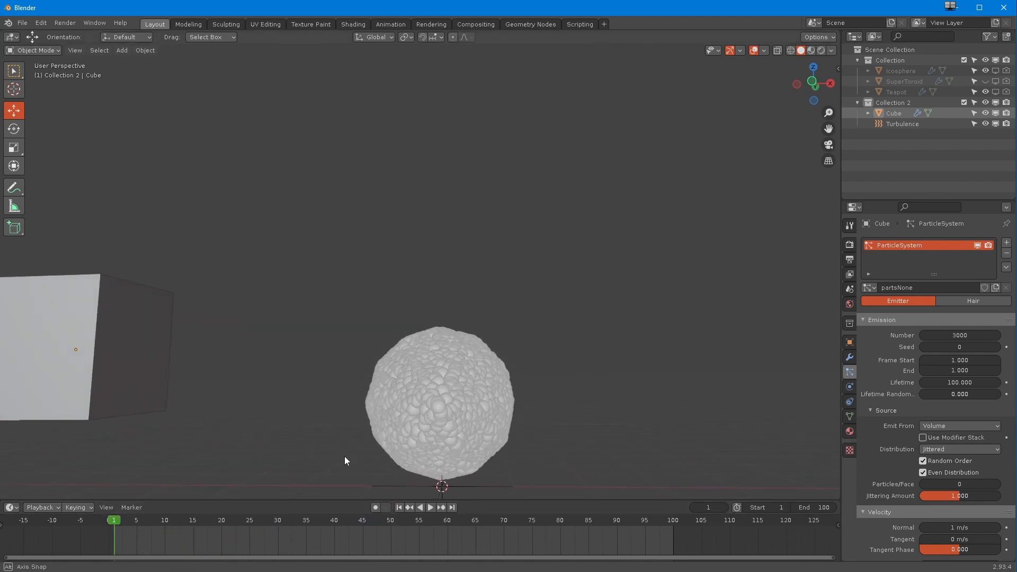
{"action": "middle_click_drag", "start_coordinate": [328, 463], "coordinate": [319, 464], "text": "shift"}
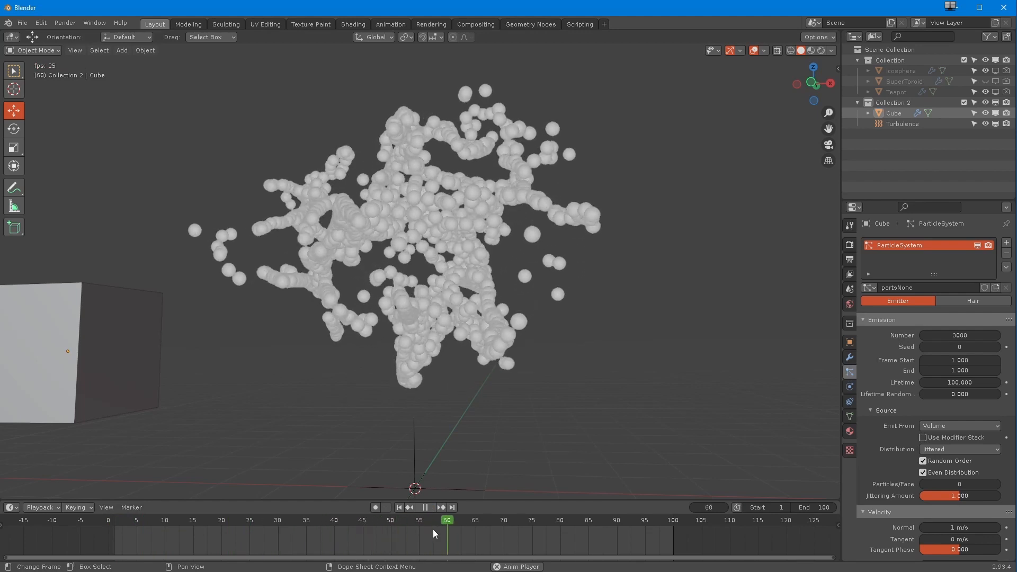
{"action": "key", "text": "space"}
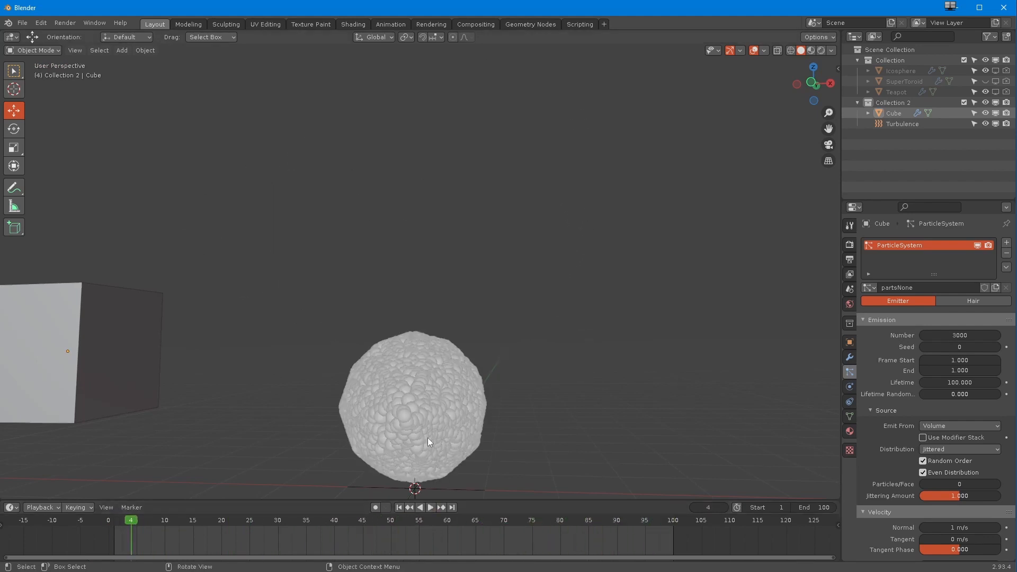
Step: Replay the particle animation from frame 1 in a wider, rotated view and stop it at frame 7
{"action": "scroll", "coordinate": [427, 438], "scroll_direction": "down", "scroll_amount": 2}
{"action": "middle_click_drag", "start_coordinate": [414, 481], "coordinate": [355, 494]}
{"action": "left_click", "coordinate": [399, 508]}
{"action": "left_click", "coordinate": [430, 508]}
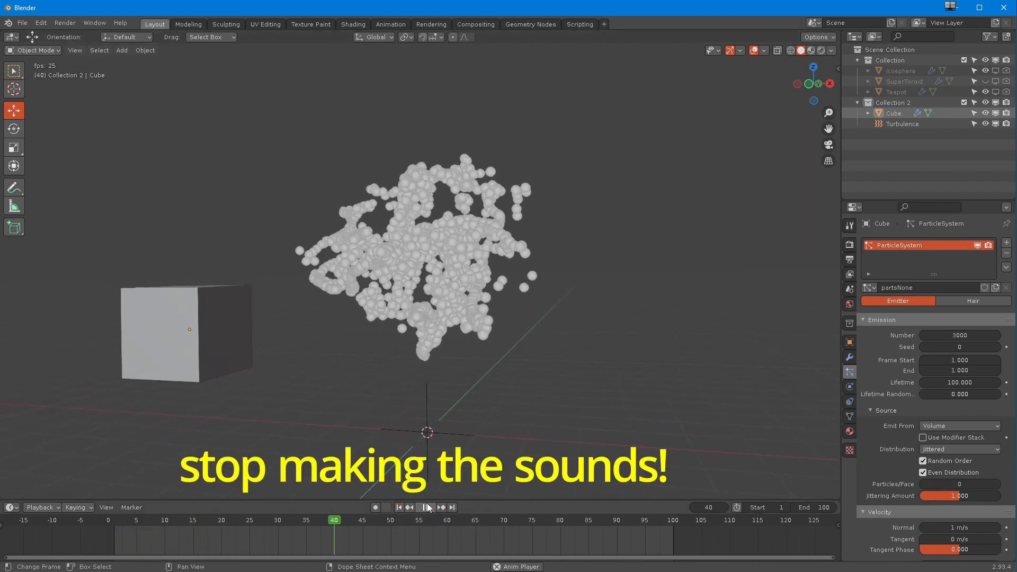
{"action": "left_click", "coordinate": [426, 508]}
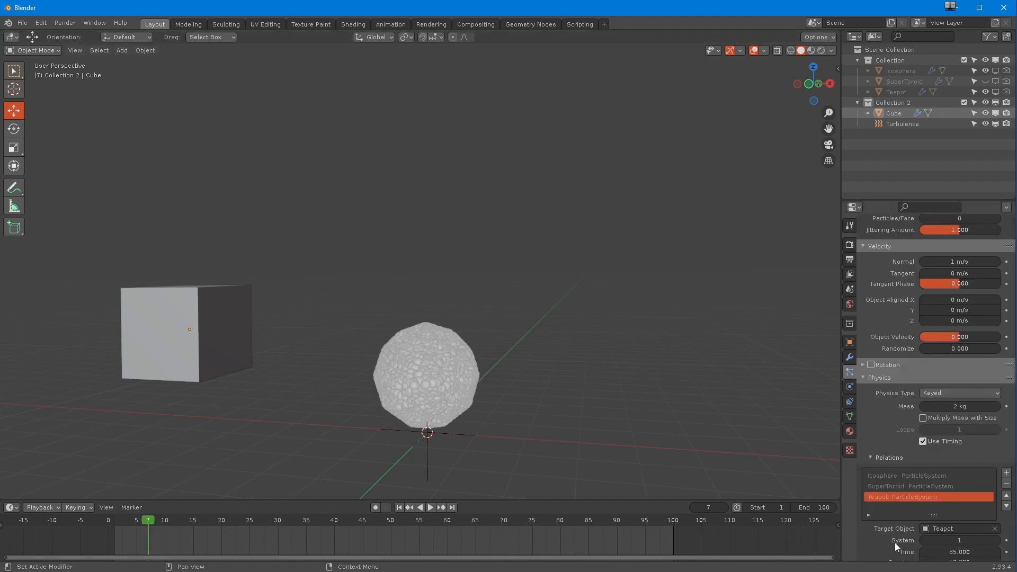
Step: Expand the particle system's viewport display settings and display the particles as Circle
{"action": "scroll", "coordinate": [894, 542], "scroll_direction": "down", "scroll_amount": 10}
{"action": "scroll", "coordinate": [883, 500], "scroll_direction": "down", "scroll_amount": 3}
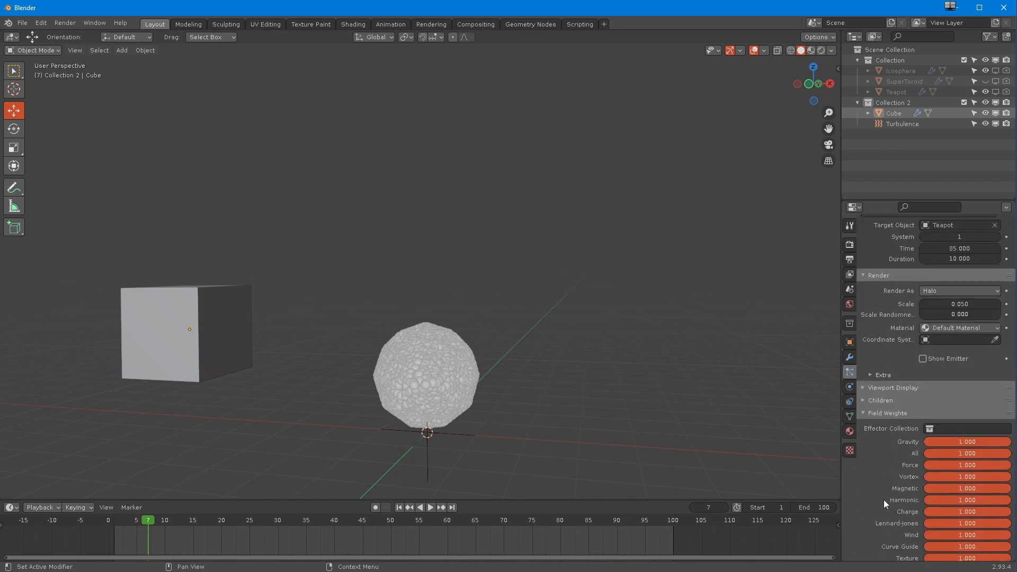
{"action": "left_click", "coordinate": [863, 387]}
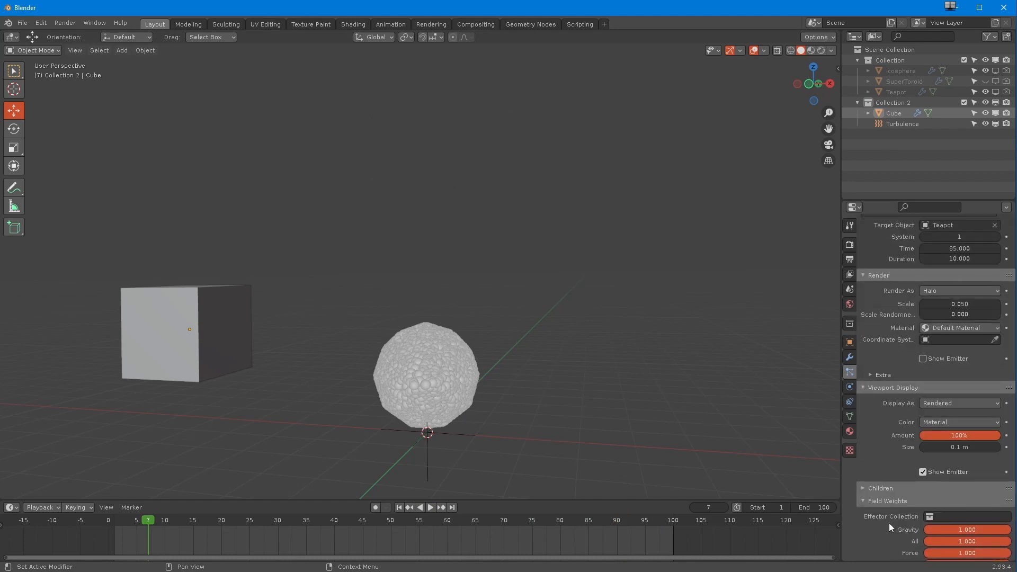
{"action": "left_click", "coordinate": [933, 402]}
{"action": "left_click", "coordinate": [943, 406]}
{"action": "left_click", "coordinate": [935, 443]}
{"action": "left_click", "coordinate": [936, 402]}
{"action": "left_click", "coordinate": [934, 451]}
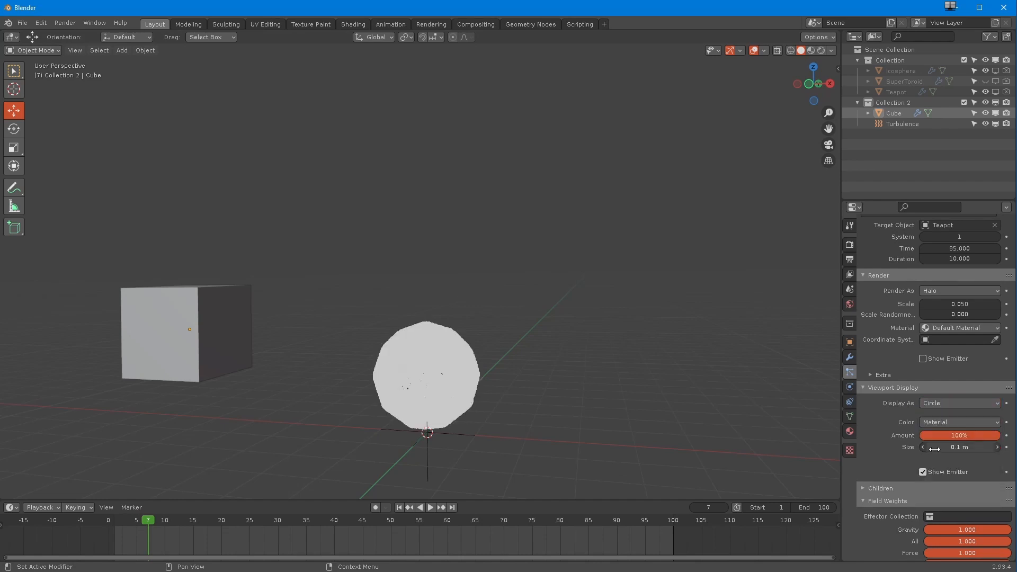
Step: Display the particles as Cross in the viewport and play the animation, stopping at frame 49
{"action": "left_click", "coordinate": [923, 404]}
{"action": "left_click", "coordinate": [921, 463]}
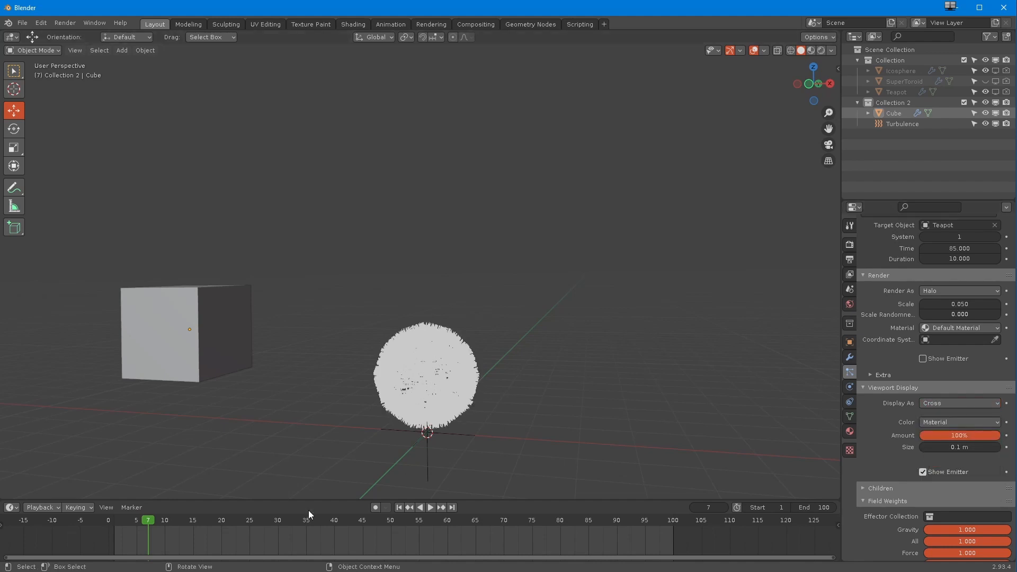
{"action": "key", "text": "space"}
{"action": "left_click_drag", "start_coordinate": [428, 545], "coordinate": [385, 542]}
{"action": "key", "text": "space"}
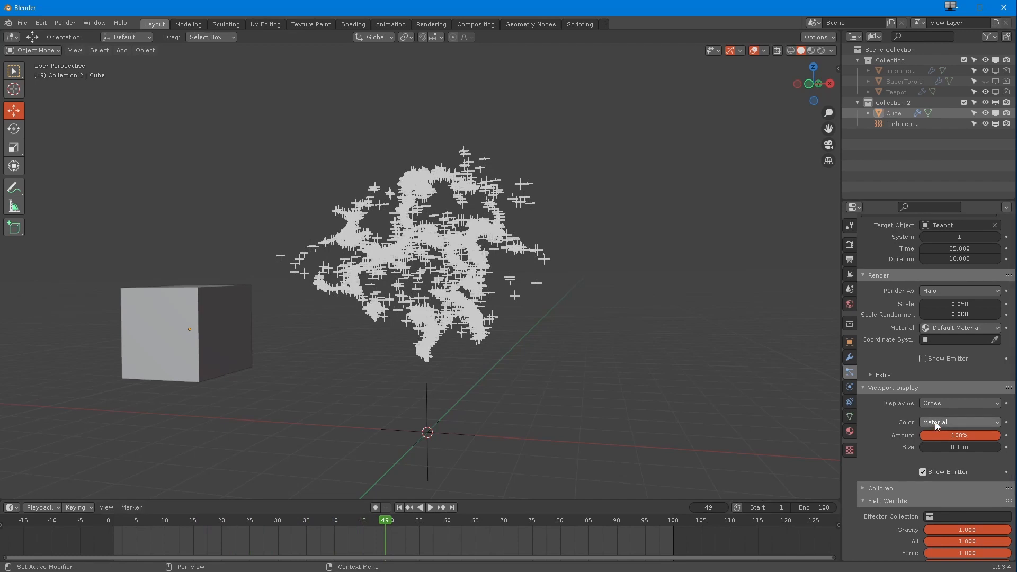
Step: Display the particles as Axis in the viewport and play the animation from frame 22 to frame 100
{"action": "left_click", "coordinate": [936, 401]}
{"action": "left_click", "coordinate": [934, 482]}
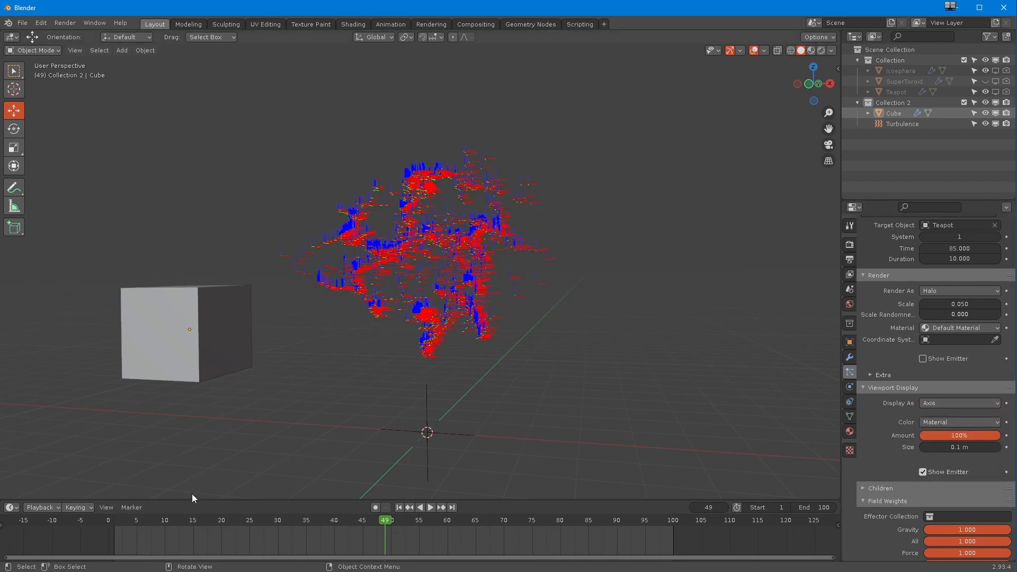
{"action": "left_click_drag", "start_coordinate": [169, 523], "coordinate": [267, 520]}
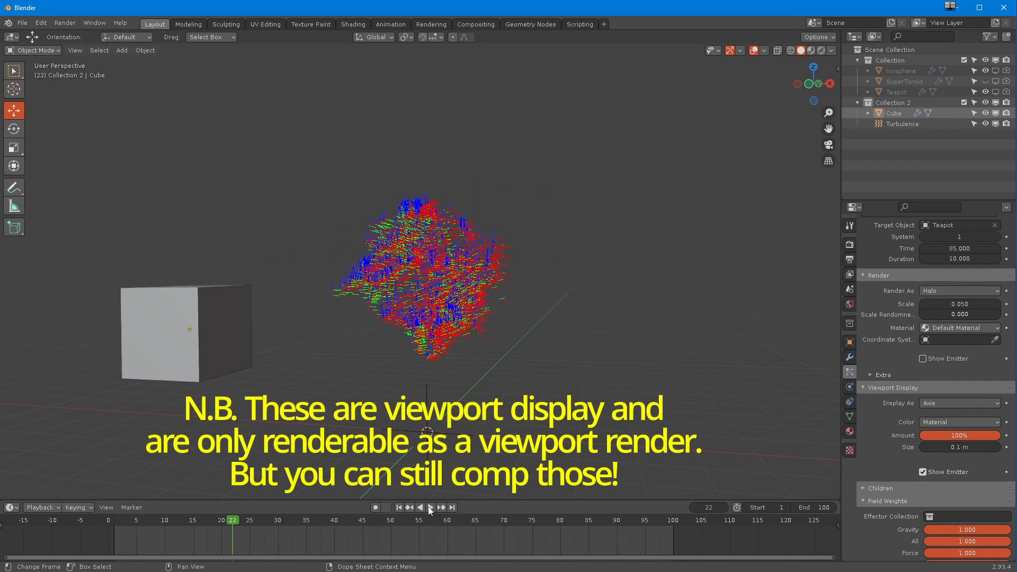
{"action": "left_click", "coordinate": [429, 507]}
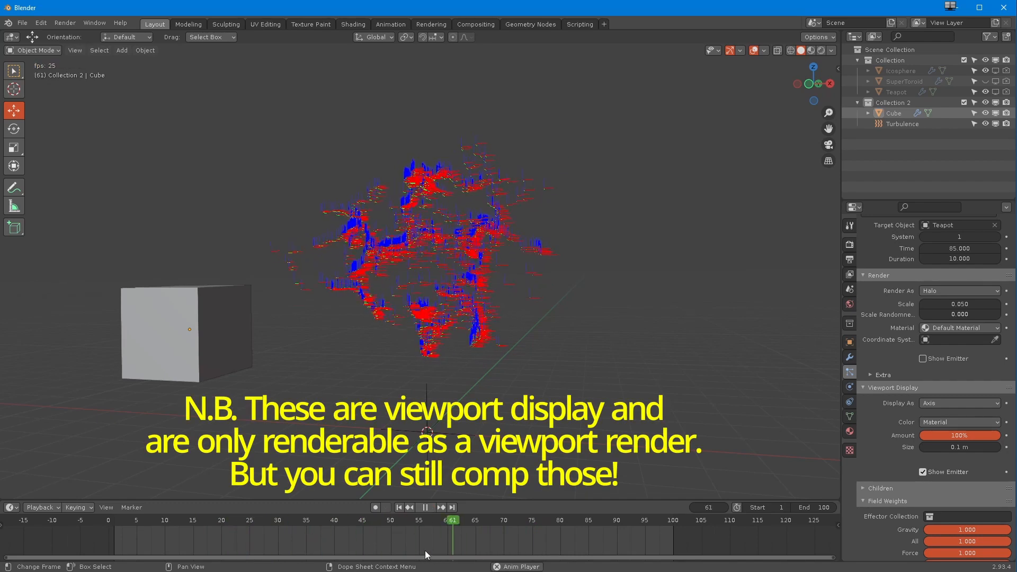
{"action": "left_click", "coordinate": [426, 507]}
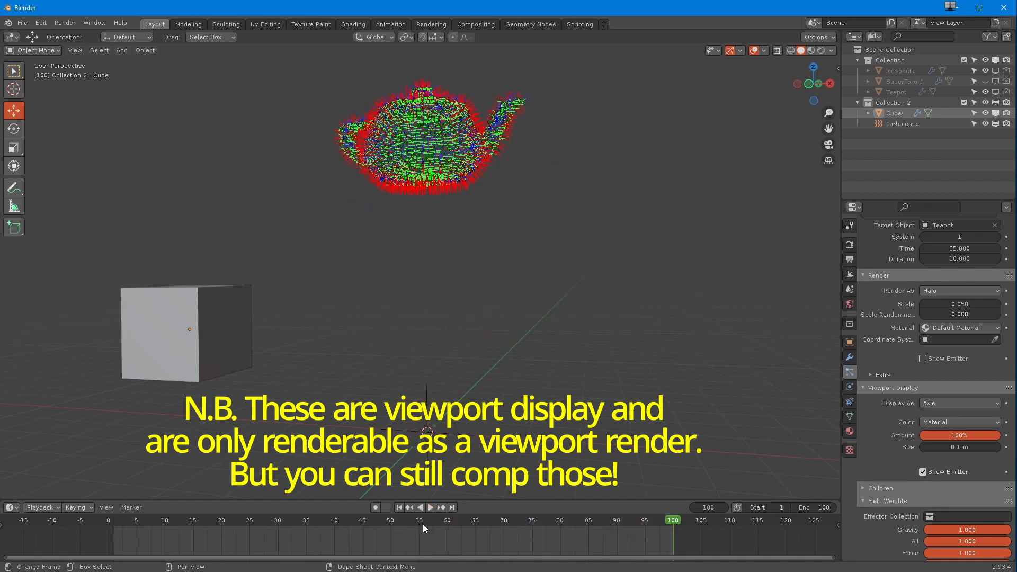
Step: Set the particles' viewport display back to Rendered
{"action": "left_click", "coordinate": [937, 404]}
{"action": "left_click", "coordinate": [931, 428]}
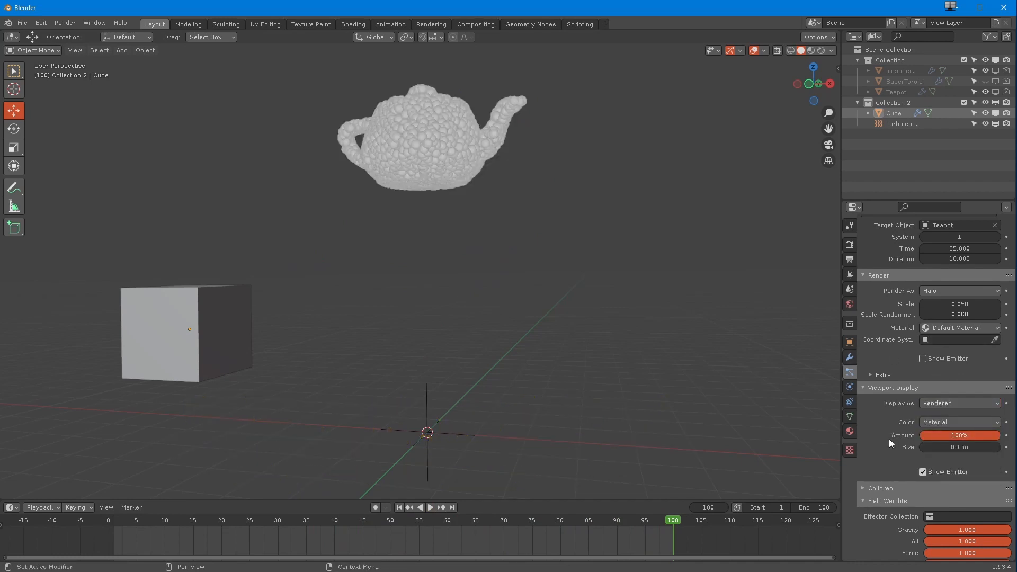
{"action": "scroll", "coordinate": [887, 447], "scroll_direction": "down", "scroll_amount": 3}
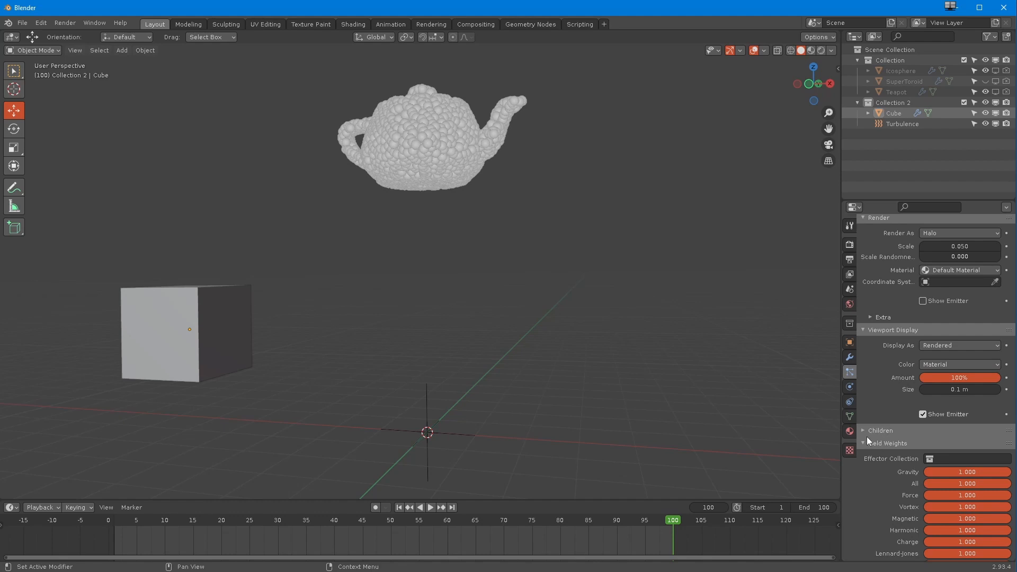
Step: Collapse the particle system's Field Weights settings and check the available Children options
{"action": "left_click", "coordinate": [865, 443]}
{"action": "left_click", "coordinate": [867, 491]}
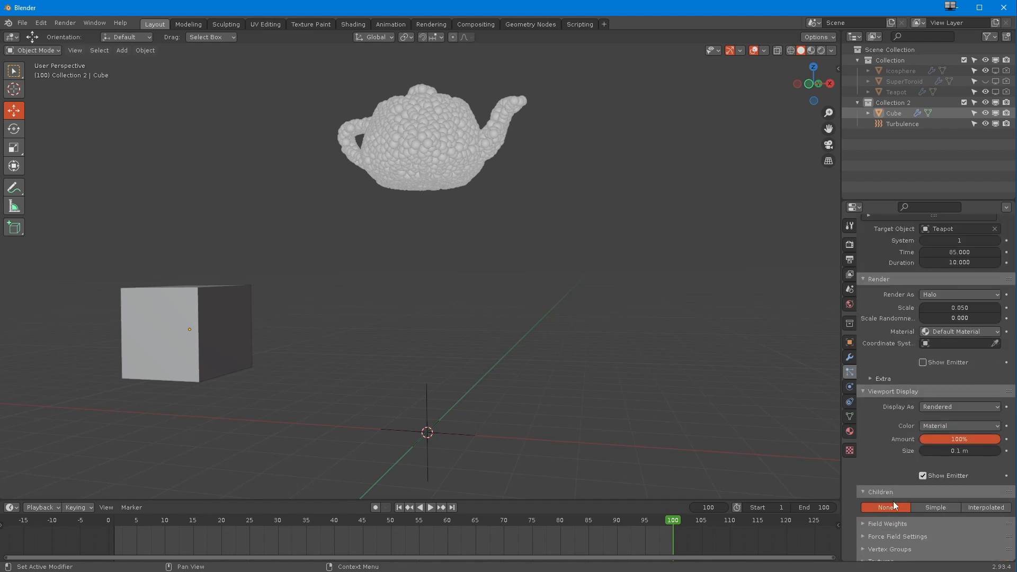
{"action": "left_click", "coordinate": [863, 492]}
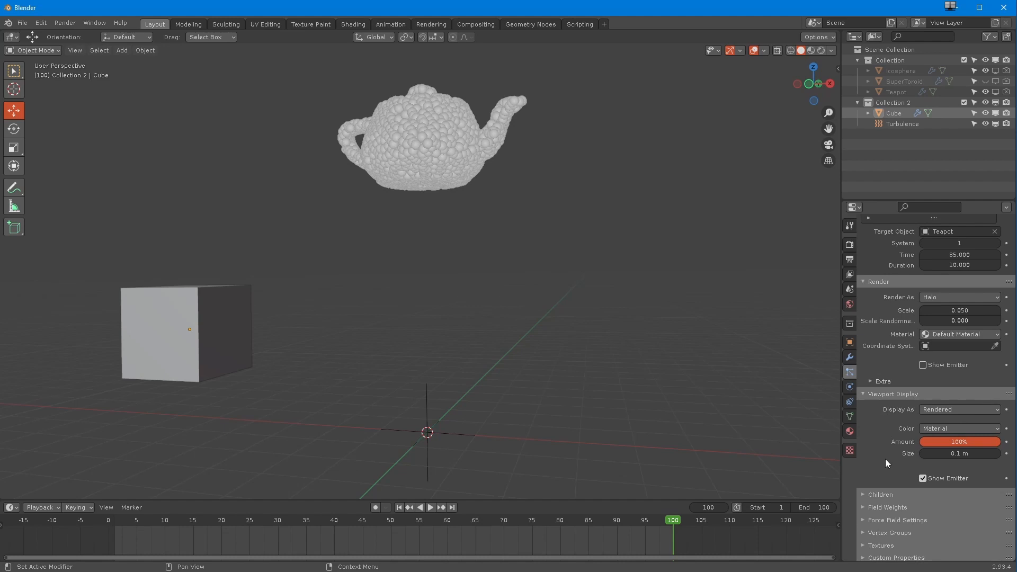
Step: Set the cube's particle system to render its particles as Object
{"action": "scroll", "coordinate": [885, 459], "scroll_direction": "up", "scroll_amount": 8}
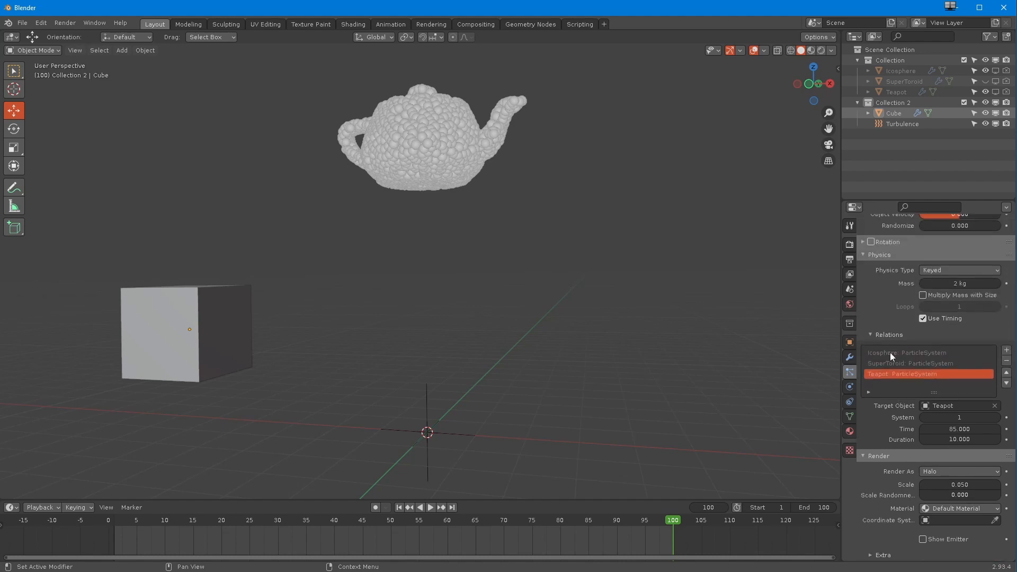
{"action": "left_click", "coordinate": [933, 475]}
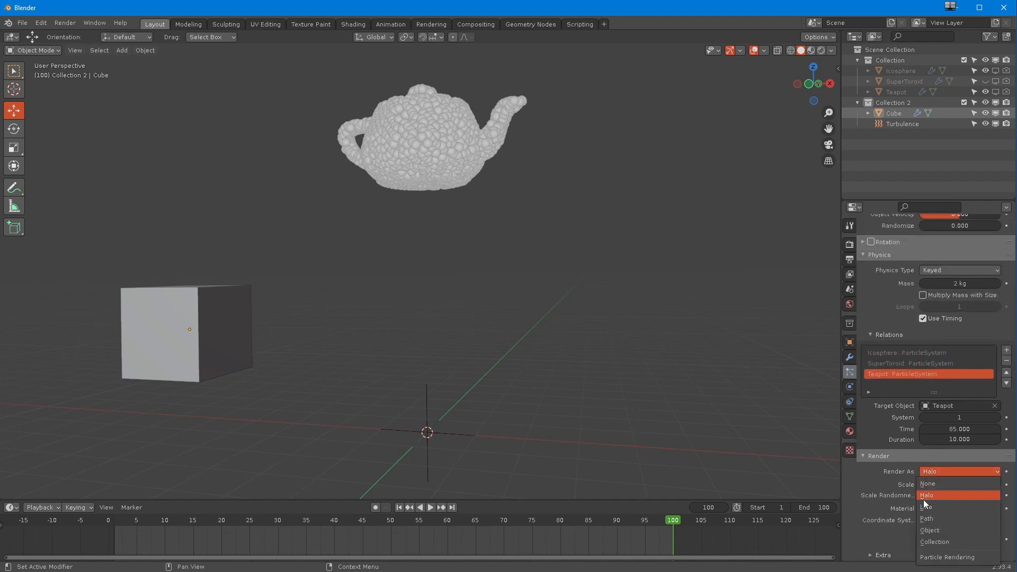
{"action": "left_click", "coordinate": [948, 531]}
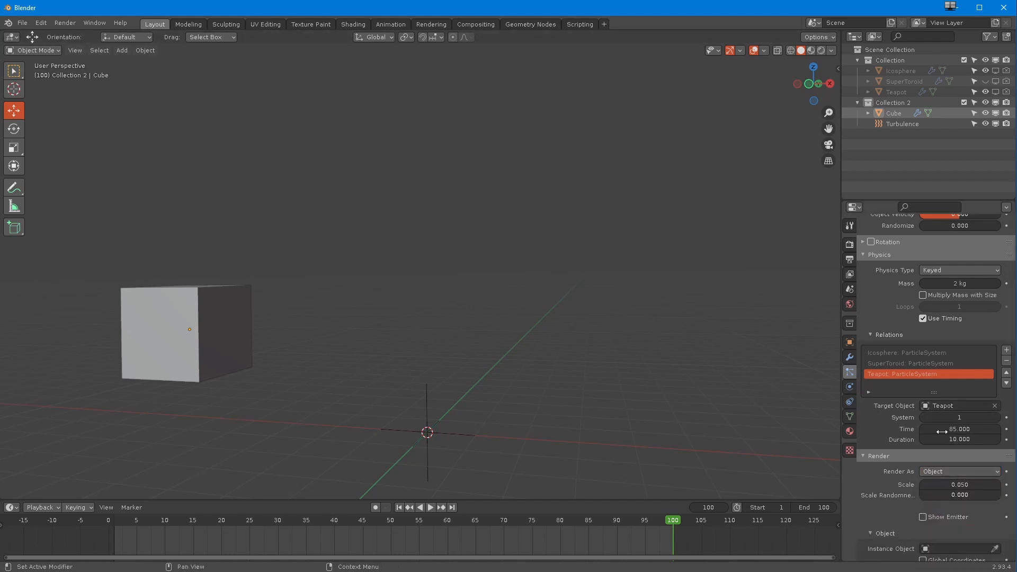
Step: Try the teapot as the particles' instance object and clear the assignment again
{"action": "scroll", "coordinate": [959, 495], "scroll_direction": "down", "scroll_amount": 3}
{"action": "left_click", "coordinate": [947, 476]}
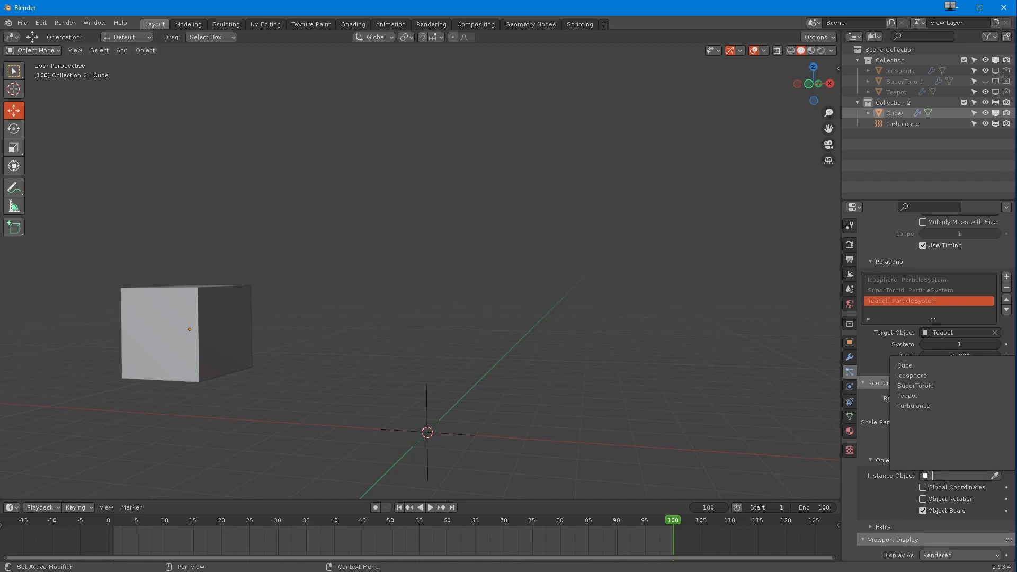
{"action": "left_click", "coordinate": [907, 395]}
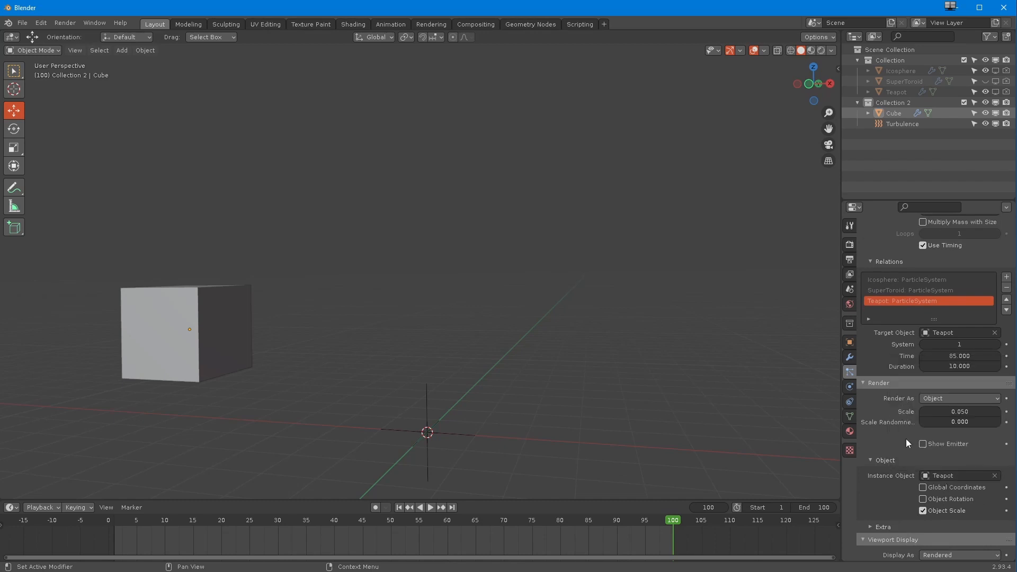
{"action": "left_click", "coordinate": [949, 477]}
{"action": "left_click", "coordinate": [993, 476]}
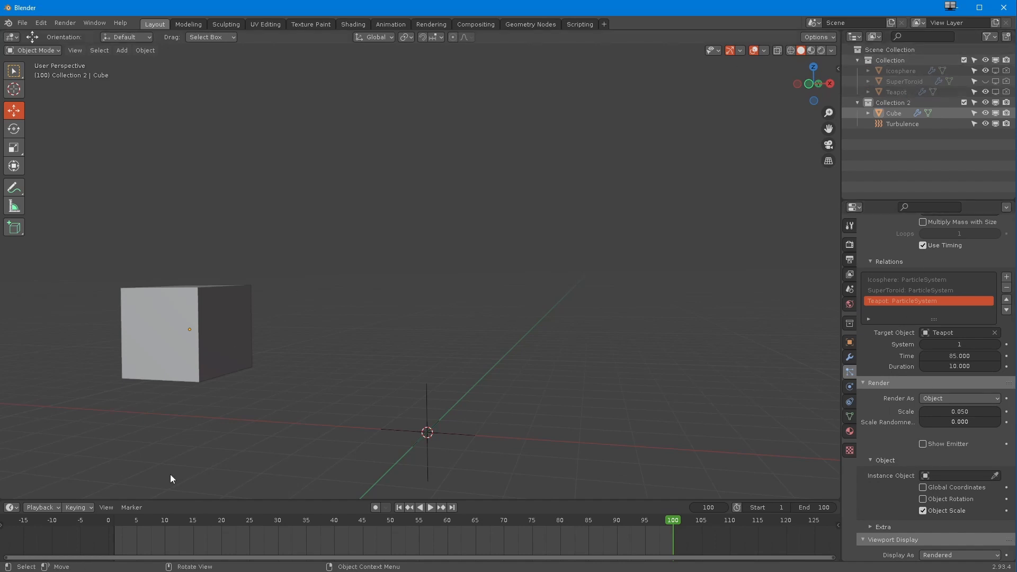
Step: Add a Gem mesh from the diamond primitives at the world origin, keeping its default settings
{"action": "left_click", "coordinate": [121, 52]}
{"action": "mouse_move", "coordinate": [179, 64]}
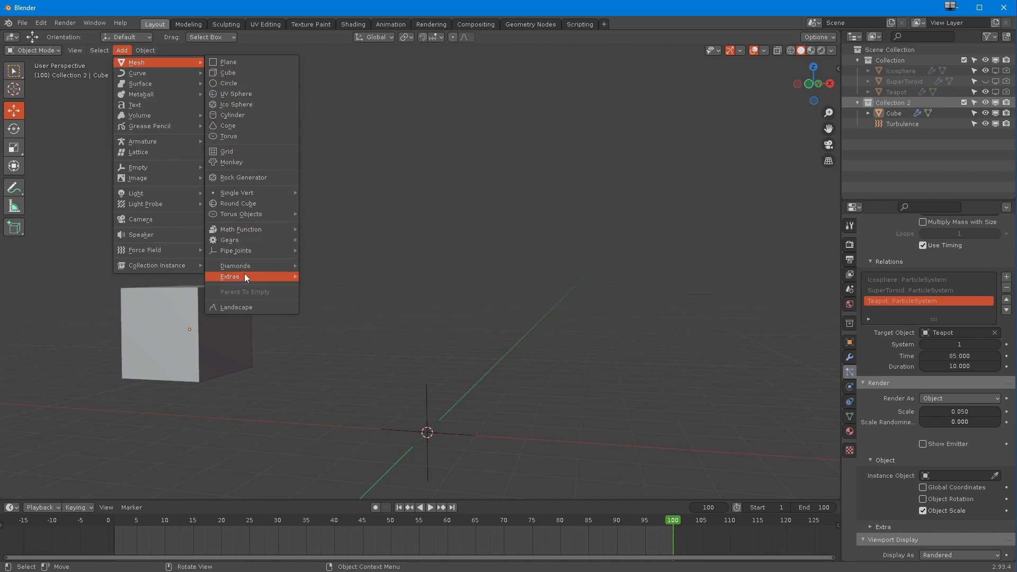
{"action": "mouse_move", "coordinate": [243, 267]}
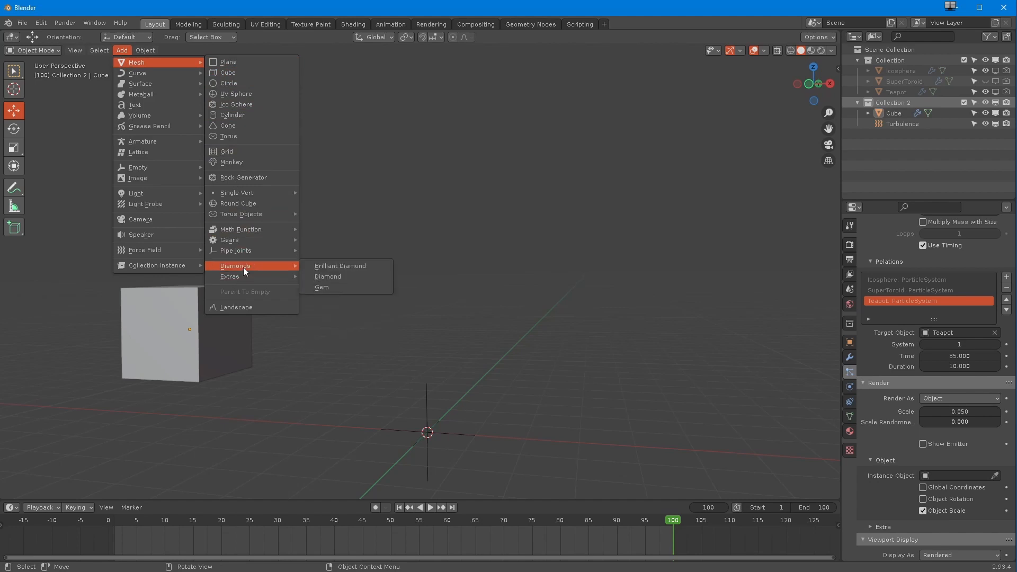
{"action": "left_click", "coordinate": [322, 287]}
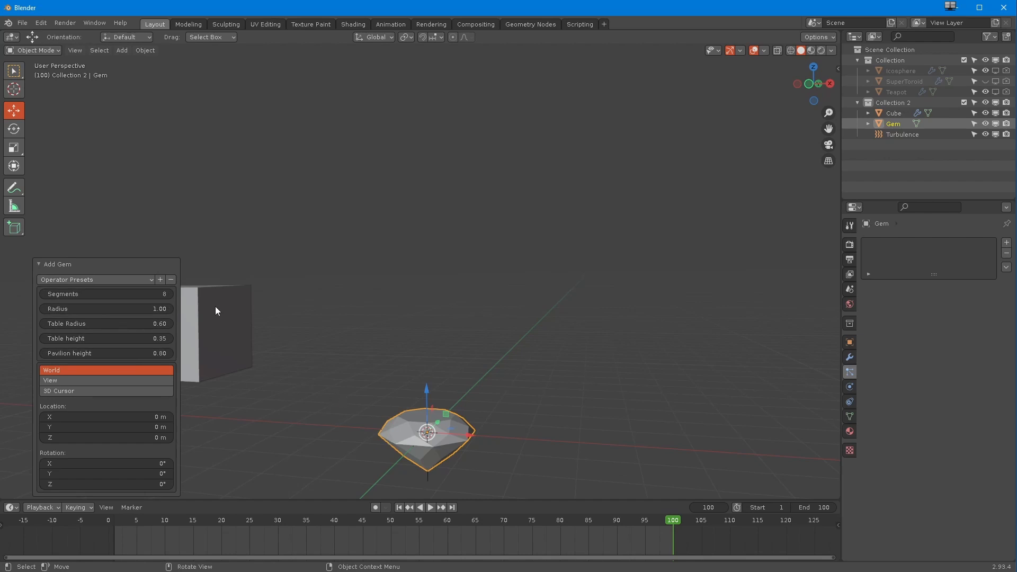
{"action": "left_click", "coordinate": [363, 391]}
{"action": "left_click", "coordinate": [423, 456]}
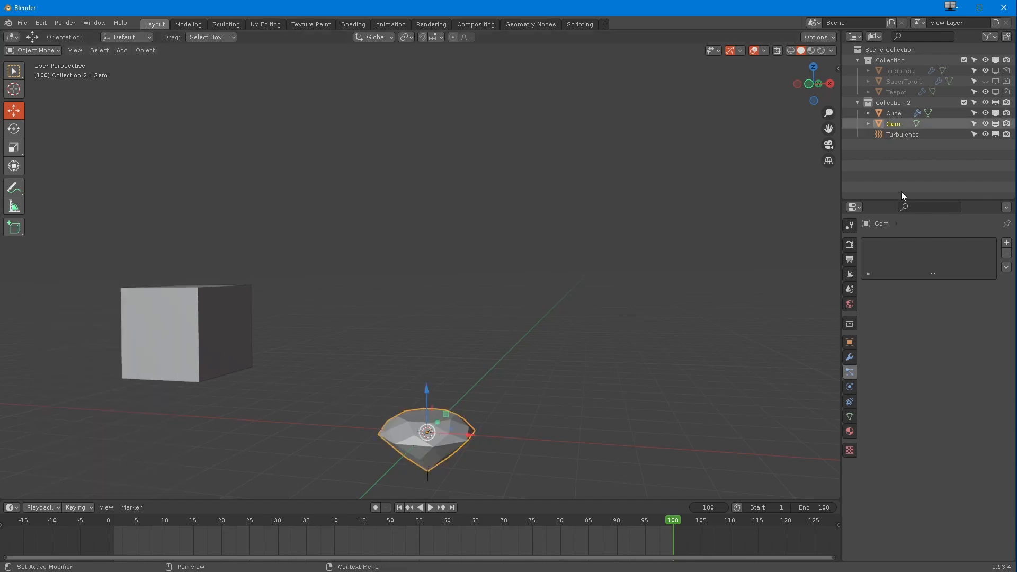
Step: Assign the gem as the cube's particle instance object, with scale 0.1 and scale randomness 0.471
{"action": "left_click", "coordinate": [212, 331]}
{"action": "scroll", "coordinate": [891, 494], "scroll_direction": "down", "scroll_amount": 7}
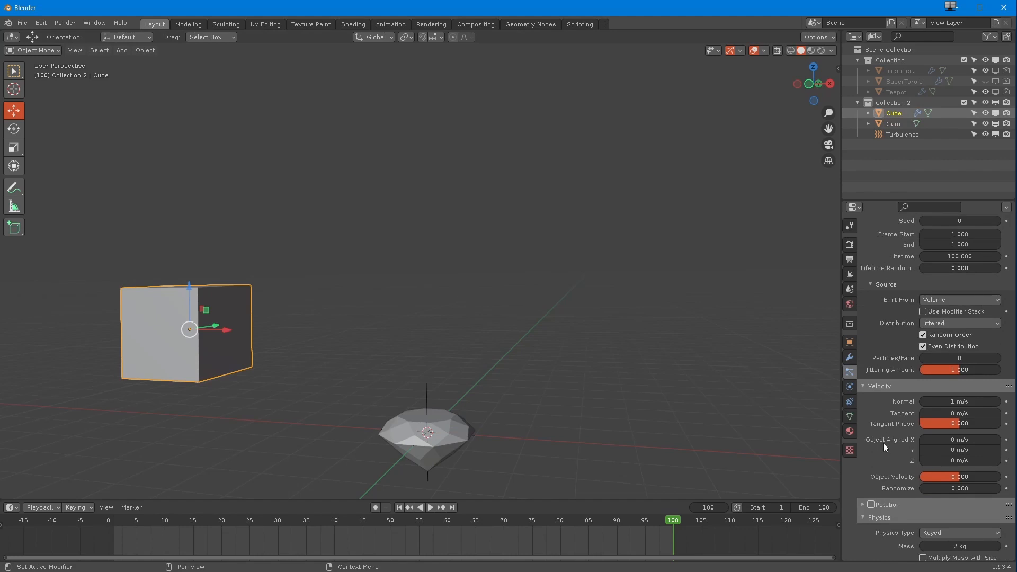
{"action": "scroll", "coordinate": [888, 531], "scroll_direction": "down", "scroll_amount": 12}
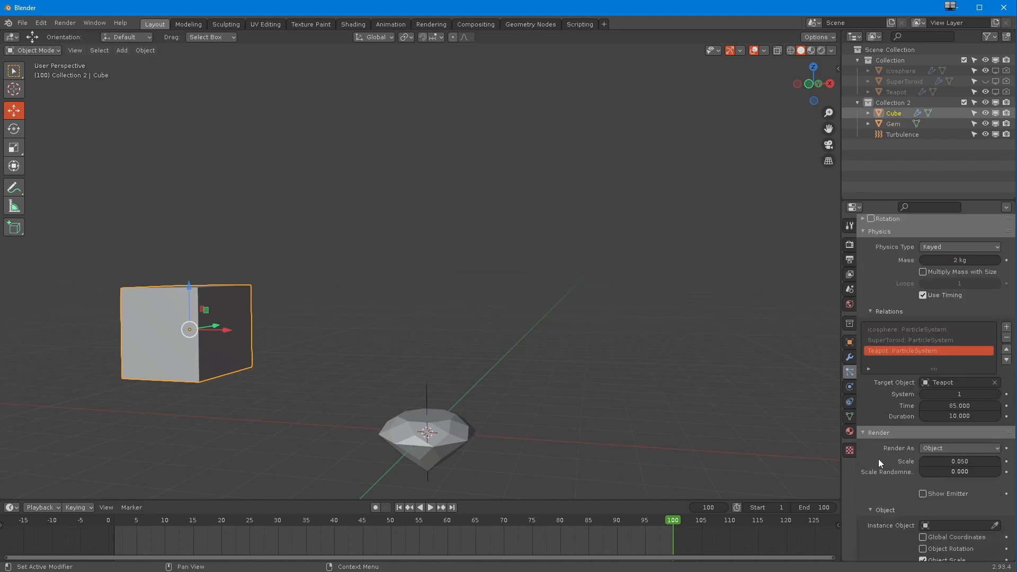
{"action": "left_click", "coordinate": [942, 437]}
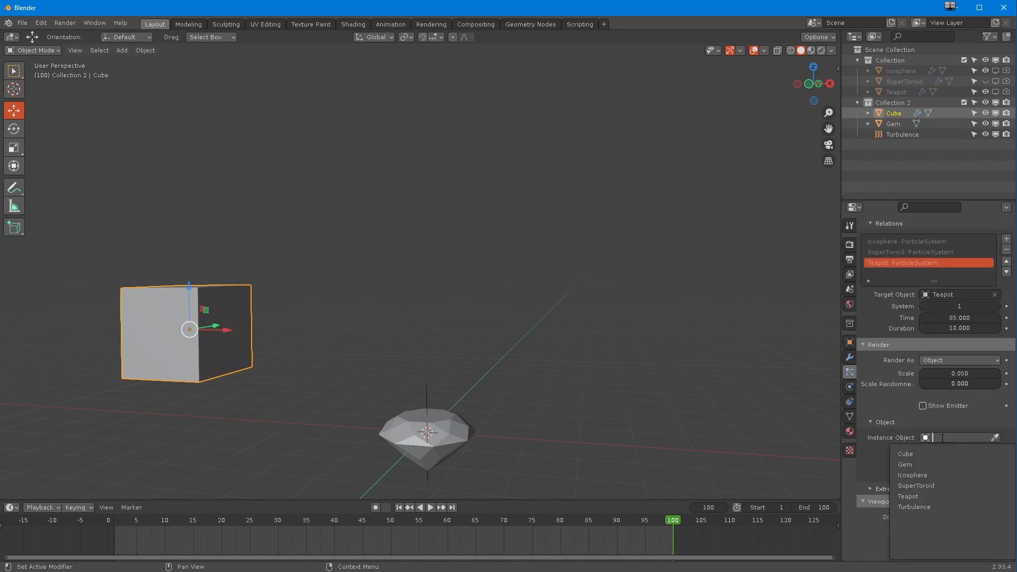
{"action": "left_click", "coordinate": [900, 415]}
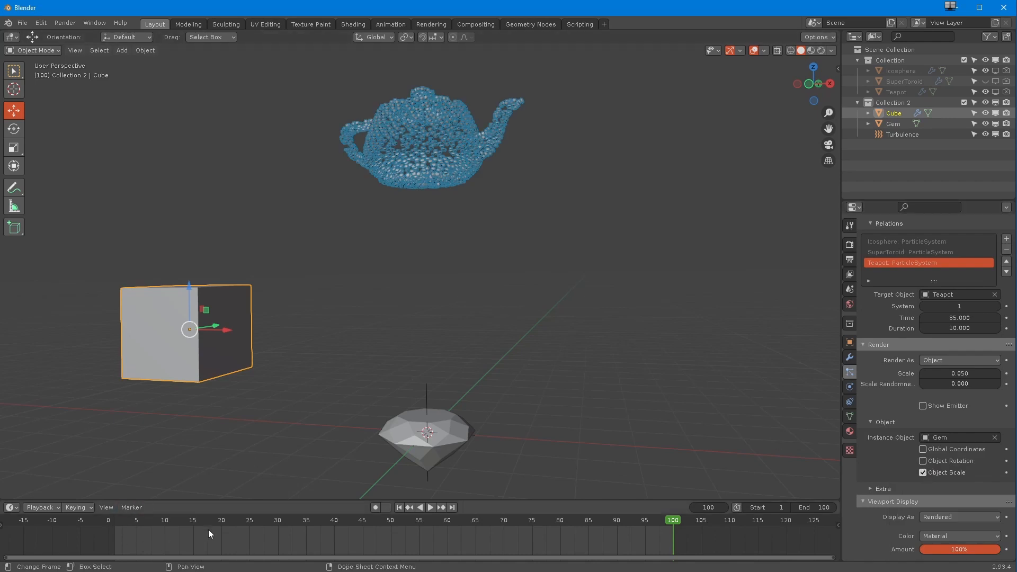
{"action": "left_click_drag", "start_coordinate": [951, 377], "coordinate": [949, 404]}
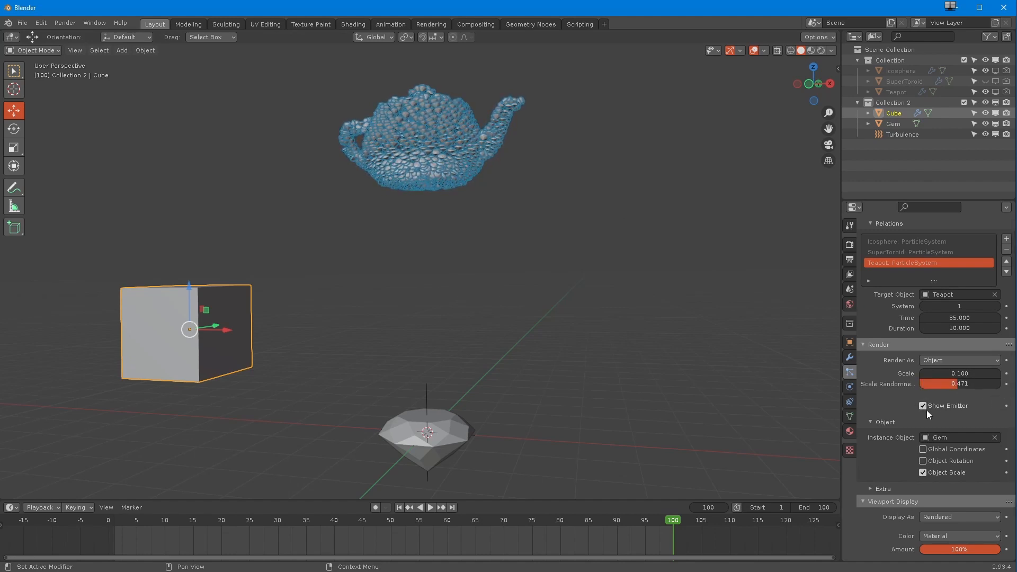
Step: Scrub the animation to frame 51 and examine the scattered gem particles up close
{"action": "left_click_drag", "start_coordinate": [126, 520], "coordinate": [396, 541]}
{"action": "middle_click_drag", "start_coordinate": [358, 257], "coordinate": [383, 304]}
{"action": "scroll", "coordinate": [398, 262], "scroll_direction": "up", "scroll_amount": 4}
{"action": "scroll", "coordinate": [382, 304], "scroll_direction": "down", "scroll_amount": 2}
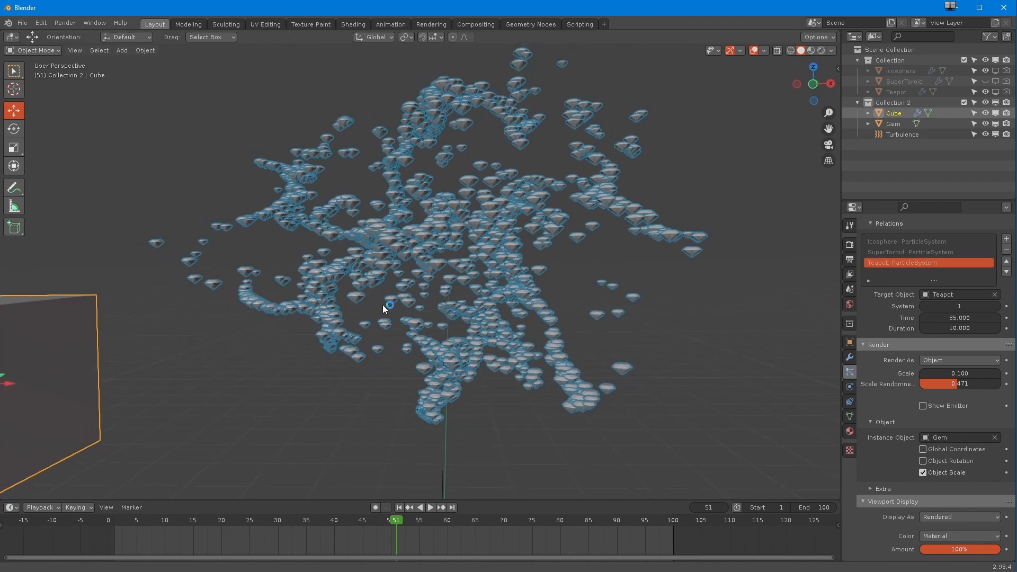
Step: Play the animation and scrub through it to frame 70, examining the gems' orientation during the scatter
{"action": "left_click", "coordinate": [147, 529]}
{"action": "key", "text": "space"}
{"action": "left_click_drag", "start_coordinate": [170, 527], "coordinate": [504, 532]}
{"action": "key", "text": "space"}
{"action": "middle_click_drag", "start_coordinate": [512, 368], "coordinate": [495, 379]}
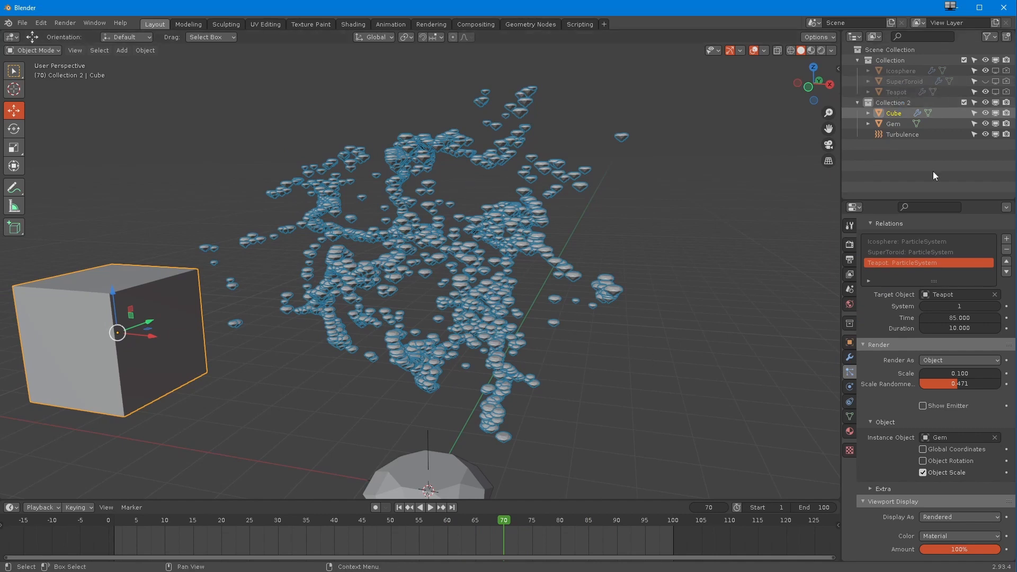
Step: Enable dynamic Velocity / Hair particle rotation on the supertoroid, with Randomize 0.710 and Randomize Phase 1.019
{"action": "left_click", "coordinate": [904, 84]}
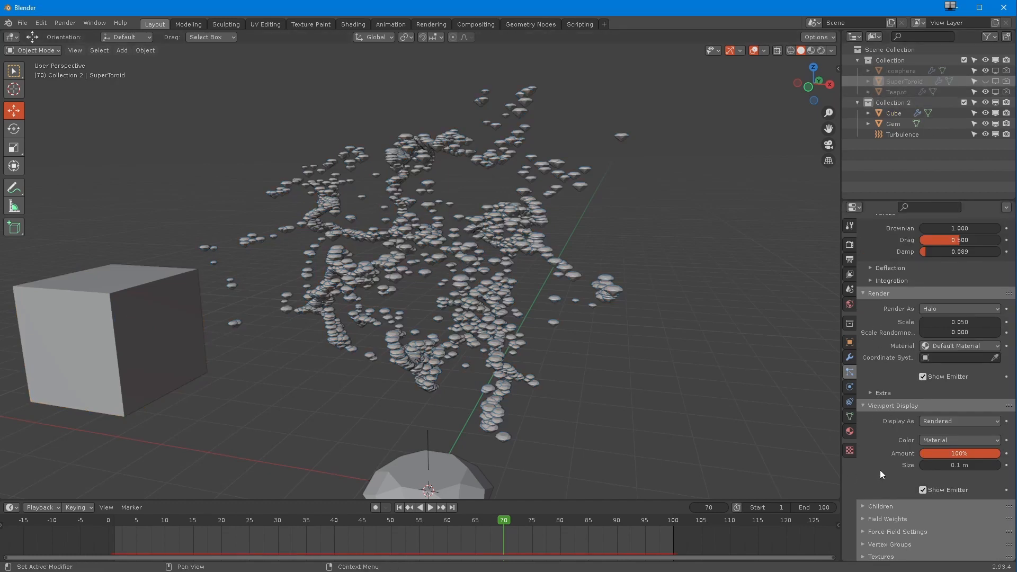
{"action": "scroll", "coordinate": [879, 469], "scroll_direction": "up", "scroll_amount": 10}
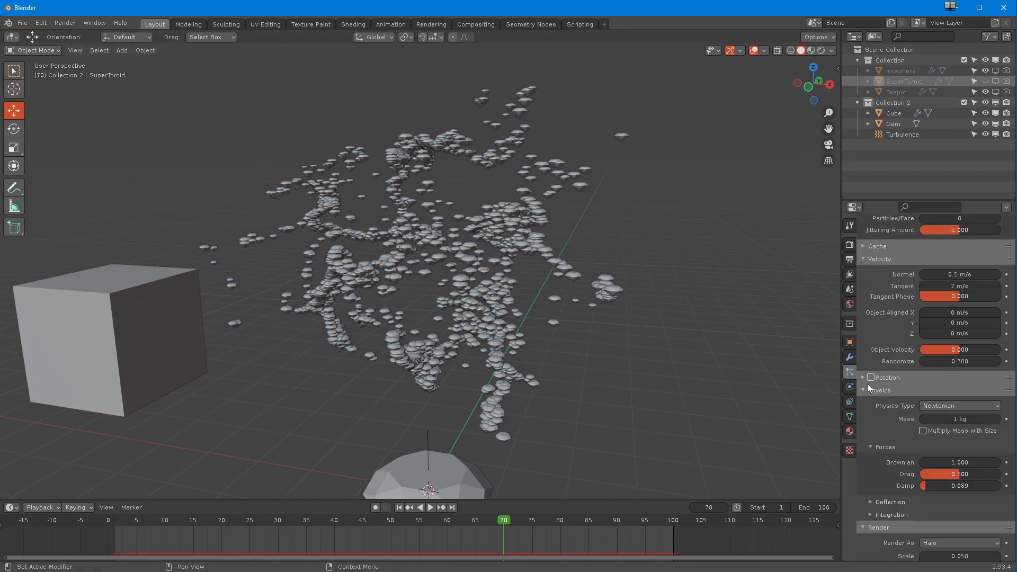
{"action": "left_click", "coordinate": [859, 380]}
{"action": "left_click", "coordinate": [946, 392]}
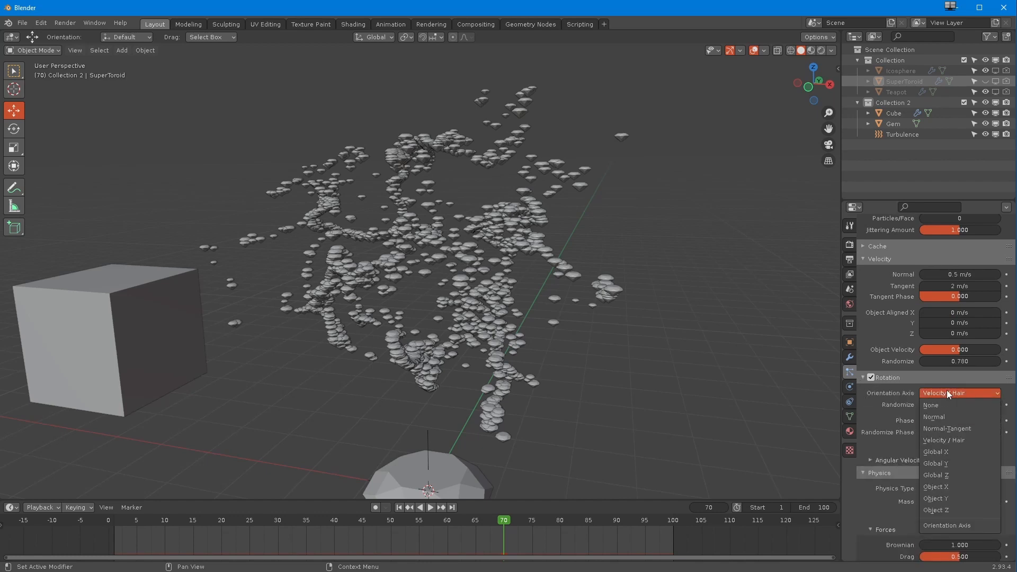
{"action": "left_click_drag", "start_coordinate": [944, 406], "coordinate": [956, 408]}
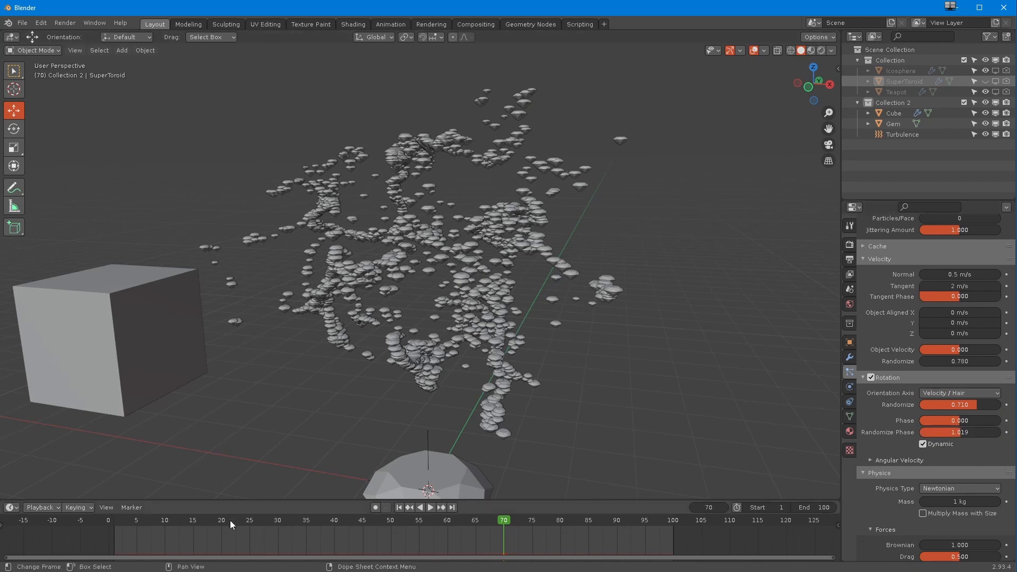
Step: Play the animation from the start to check the gems' rotation, stopping at frame 9 of the repeat
{"action": "left_click", "coordinate": [109, 521]}
{"action": "left_click", "coordinate": [430, 507]}
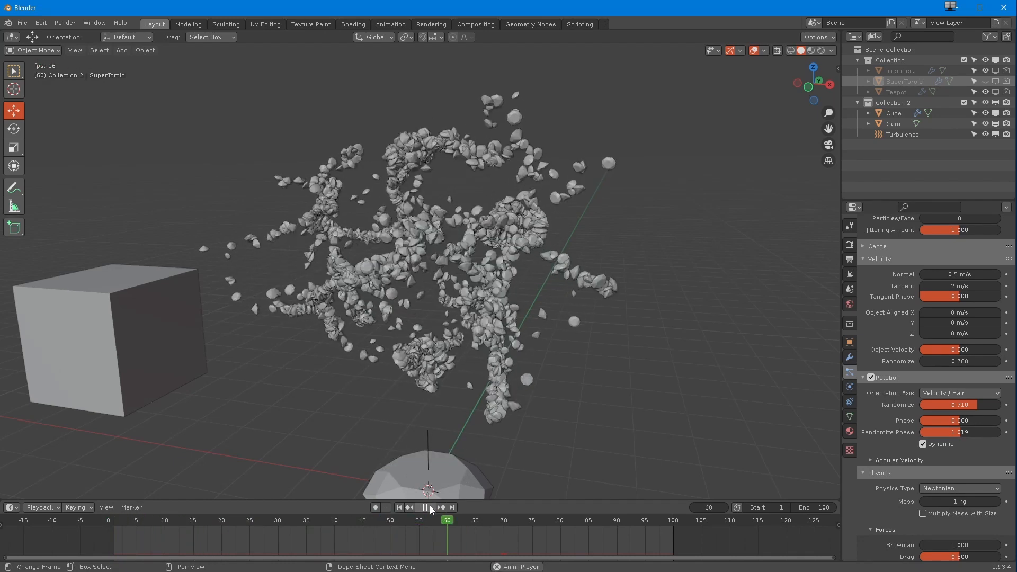
{"action": "left_click", "coordinate": [423, 508]}
{"action": "middle_click_drag", "start_coordinate": [386, 447], "coordinate": [358, 417]}
{"action": "scroll", "coordinate": [402, 417], "scroll_direction": "down", "scroll_amount": 1}
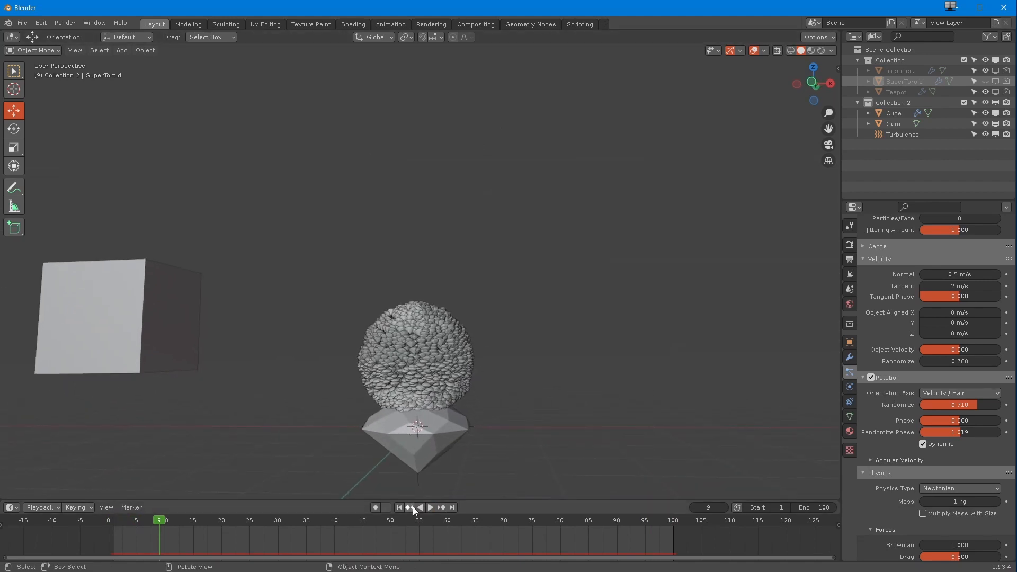
Step: Resume playback from frame 9, stop at frame 90 and examine the gem teapot
{"action": "left_click", "coordinate": [430, 507]}
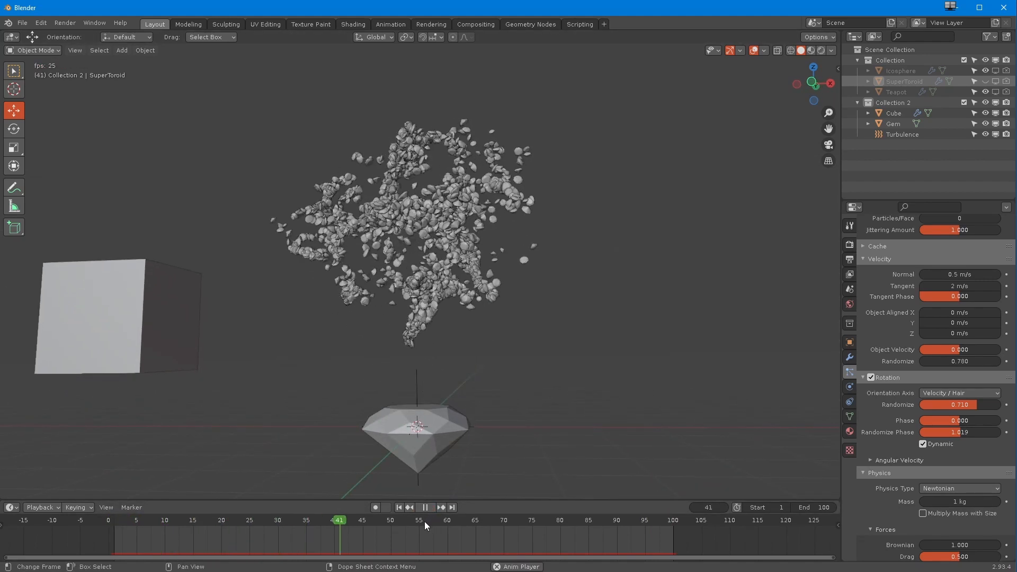
{"action": "left_click", "coordinate": [425, 507]}
{"action": "middle_click_drag", "start_coordinate": [358, 394], "coordinate": [381, 444]}
{"action": "scroll", "coordinate": [392, 408], "scroll_direction": "up", "scroll_amount": 2}
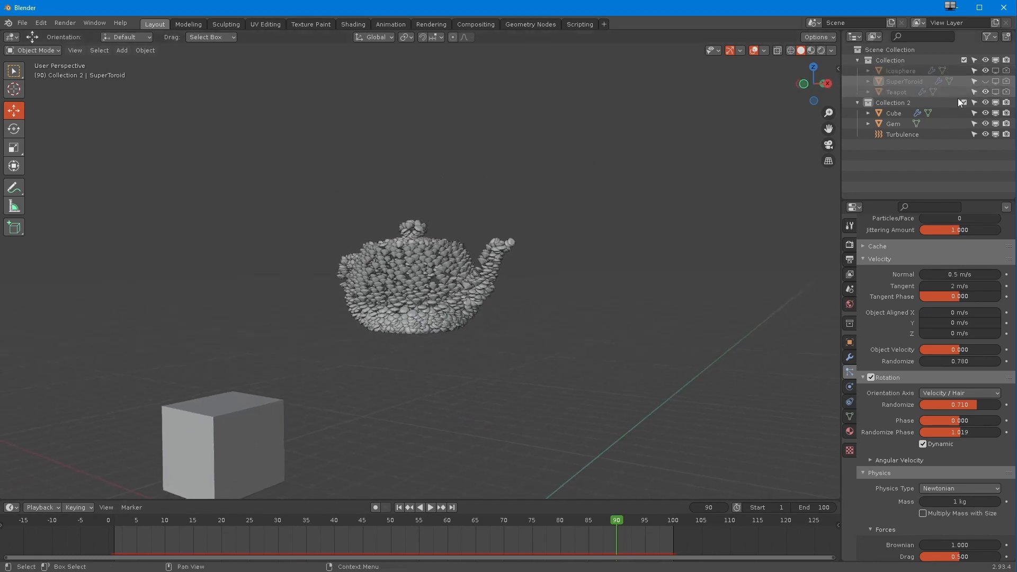
Step: Show the object transform values and set the teapot's Z location to 5 m
{"action": "key", "text": "n"}
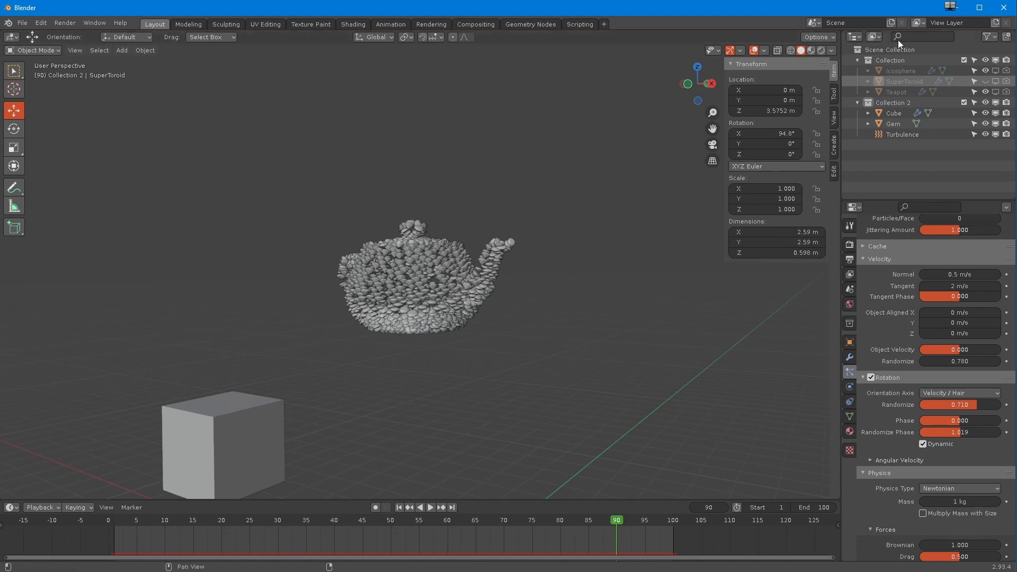
{"action": "left_click", "coordinate": [891, 92]}
{"action": "left_click", "coordinate": [782, 111]}
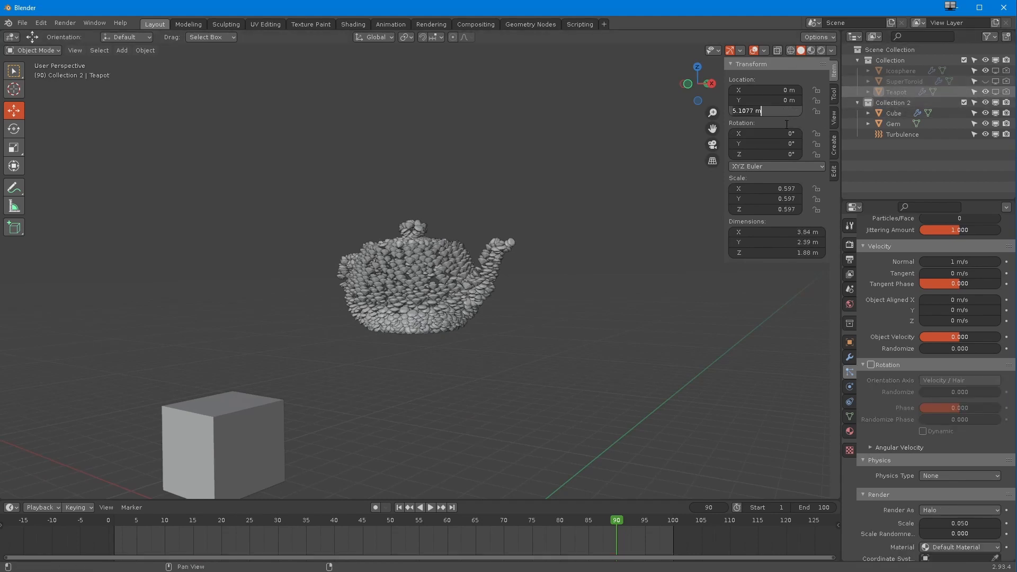
{"action": "key", "text": "Return"}
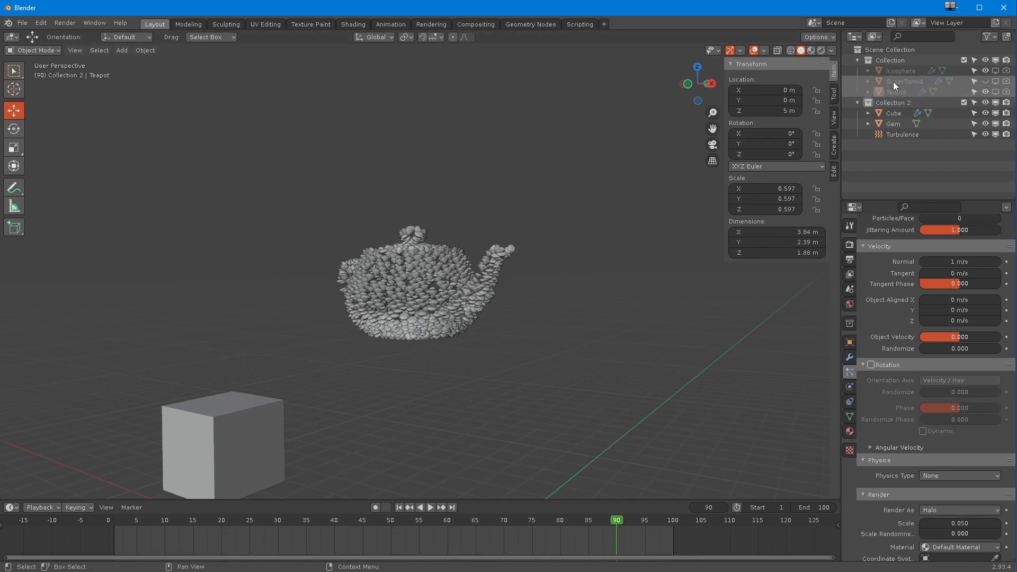
Step: Set the Z location of the supertoroid and the ico sphere to 5 m
{"action": "left_click", "coordinate": [895, 81]}
{"action": "left_click", "coordinate": [794, 111]}
{"action": "type", "text": "5"}
{"action": "key", "text": "Return"}
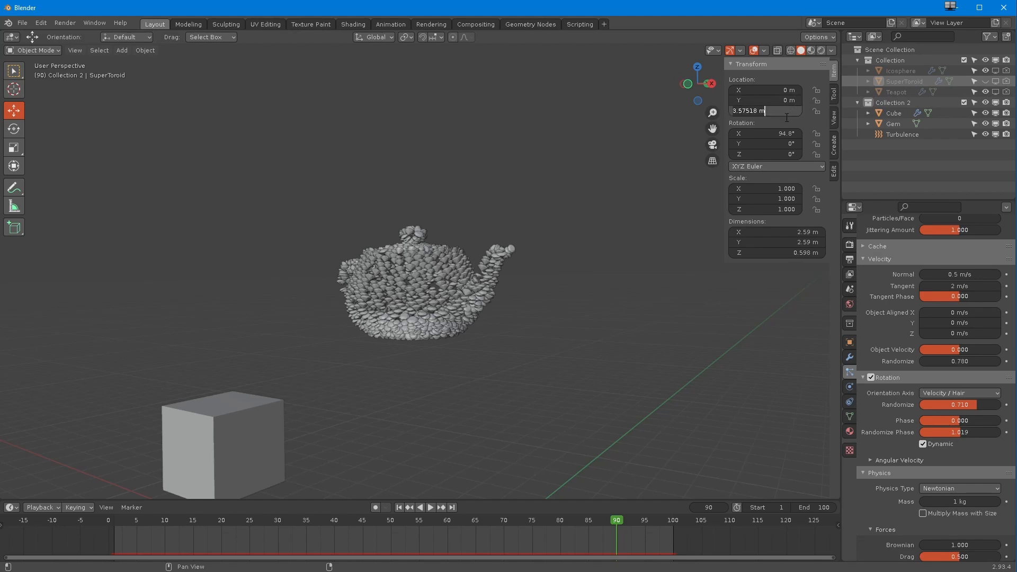
{"action": "left_click", "coordinate": [901, 70]}
{"action": "left_click", "coordinate": [780, 112]}
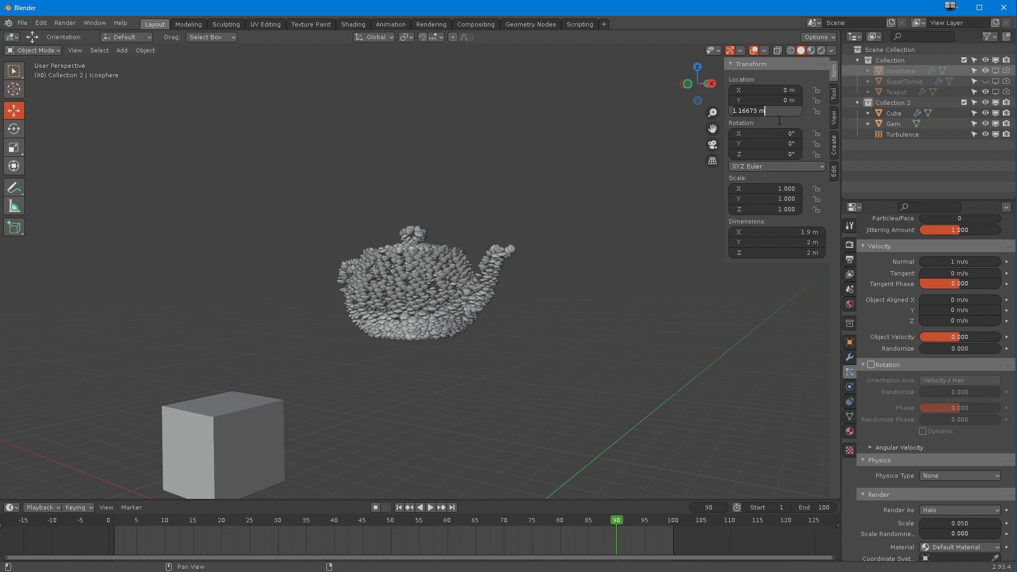
Step: Play the animation from frame 1 and view the aligned gem morph from another angle
{"action": "left_click", "coordinate": [114, 523]}
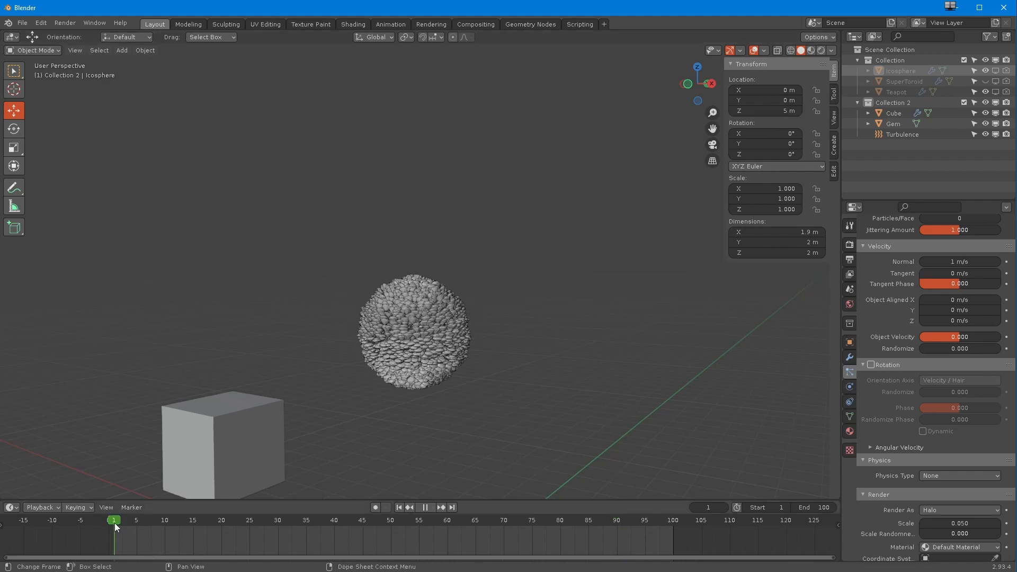
{"action": "left_click", "coordinate": [430, 507]}
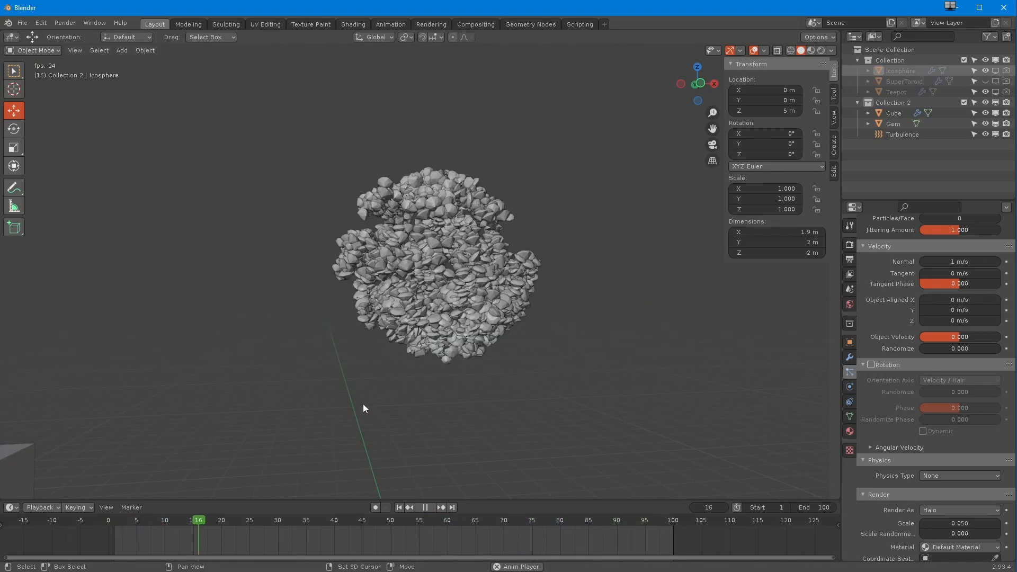
{"action": "mouse_move", "coordinate": [347, 411]}
{"action": "middle_mouse_down"}
{"action": "mouse_move", "coordinate": [338, 409]}
{"action": "mouse_move", "coordinate": [354, 406]}
{"action": "mouse_move", "coordinate": [360, 424]}
{"action": "middle_mouse_up"}
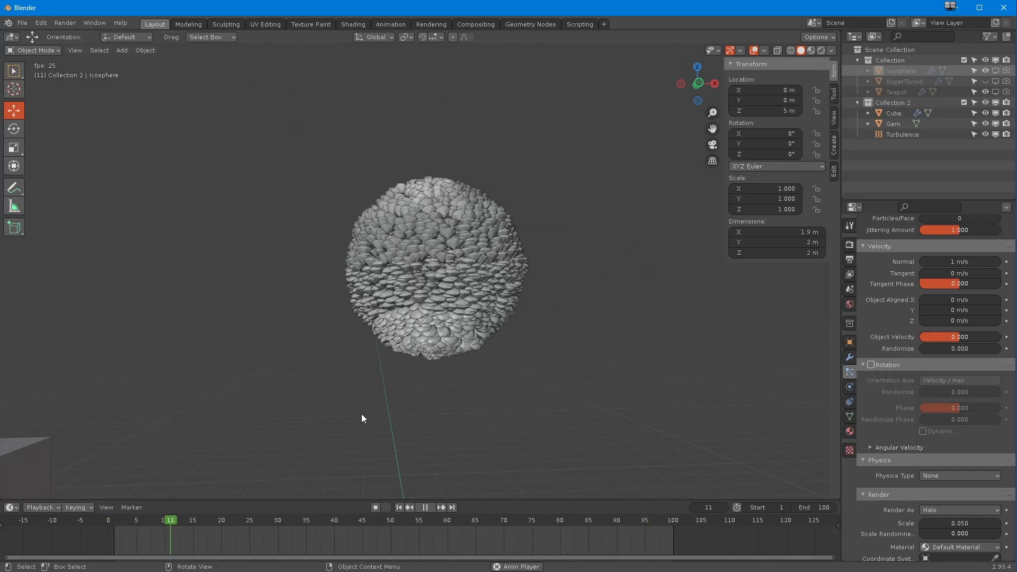
Step: Make the ico sphere, supertoroid and teapot visible in the viewport and lower the teapot about 0.82 m along Z
{"action": "mouse_move", "coordinate": [363, 410]}
{"action": "middle_mouse_down"}
{"action": "mouse_move", "coordinate": [357, 429]}
{"action": "mouse_move", "coordinate": [364, 424]}
{"action": "middle_mouse_up"}
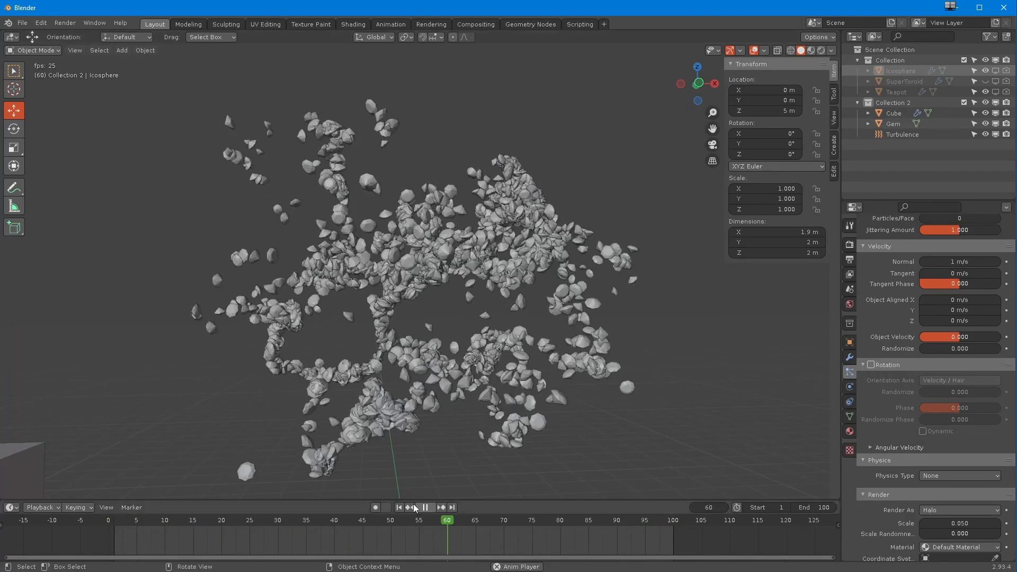
{"action": "left_click", "coordinate": [425, 508]}
{"action": "left_click_drag", "start_coordinate": [994, 92], "coordinate": [995, 72]}
{"action": "left_click", "coordinate": [985, 82]}
{"action": "left_click", "coordinate": [421, 200]}
{"action": "left_click_drag", "start_coordinate": [427, 224], "coordinate": [414, 309]}
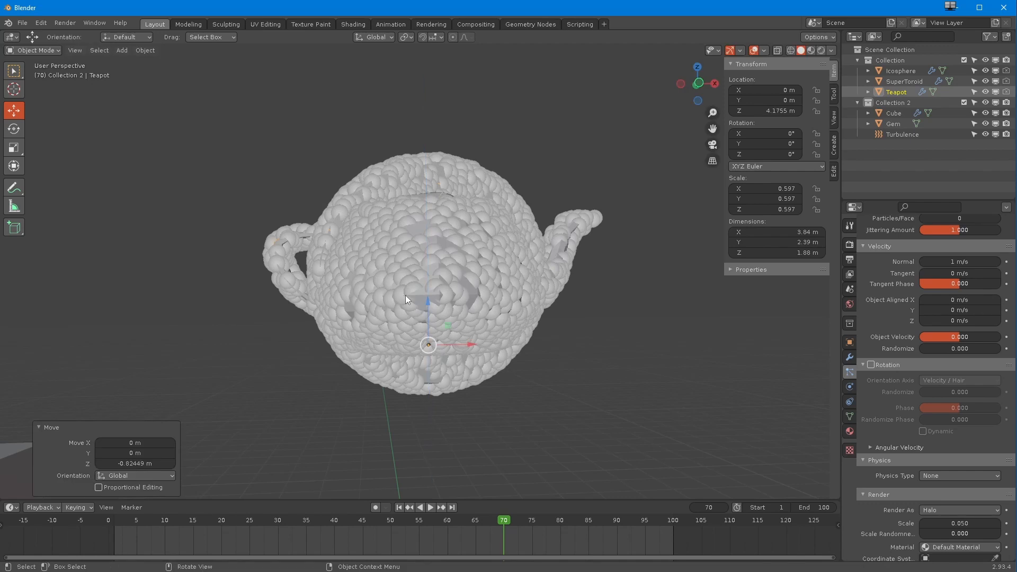
Step: Disable the teapot, supertoroid and ico sphere in the viewport so only the gem particles are displayed
{"action": "left_click", "coordinate": [995, 91]}
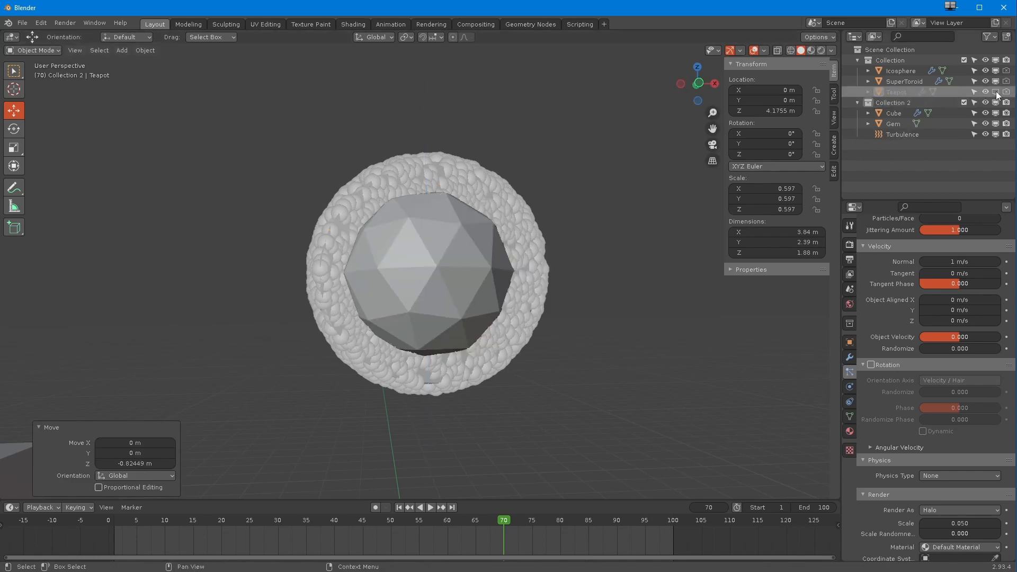
{"action": "left_click", "coordinate": [995, 81]}
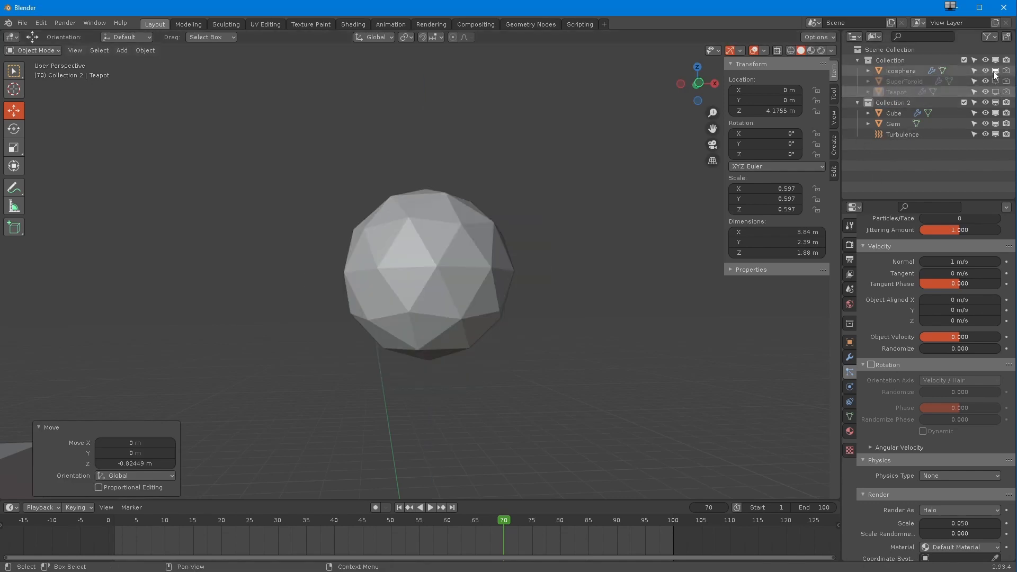
{"action": "left_click", "coordinate": [995, 70]}
Step: Replay the animation from frame 1 and check how the gem morph lines up with the lowered teapot
{"action": "left_click", "coordinate": [114, 520]}
{"action": "key", "text": "space"}
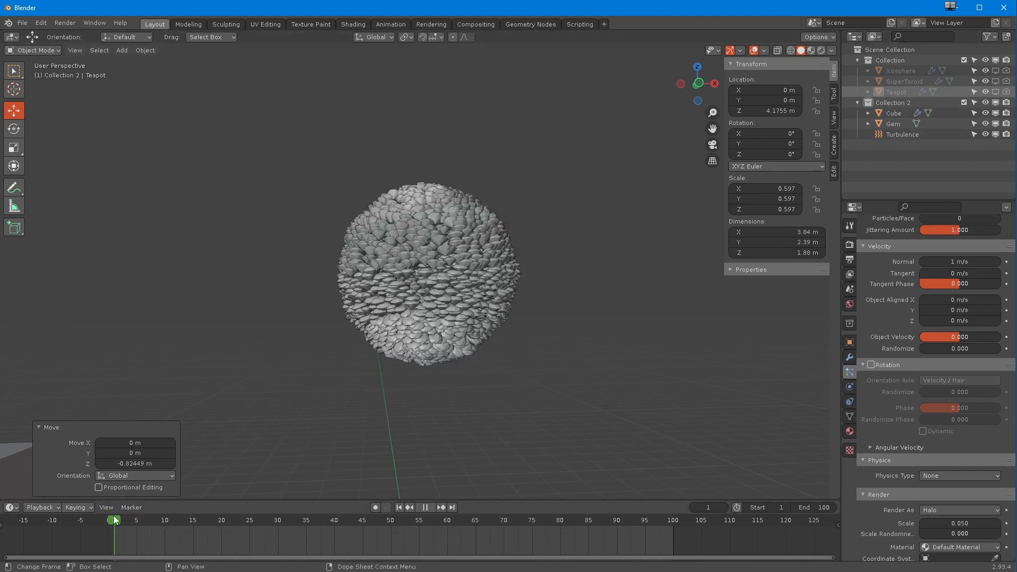
{"action": "left_click", "coordinate": [420, 508]}
{"action": "key", "text": "space"}
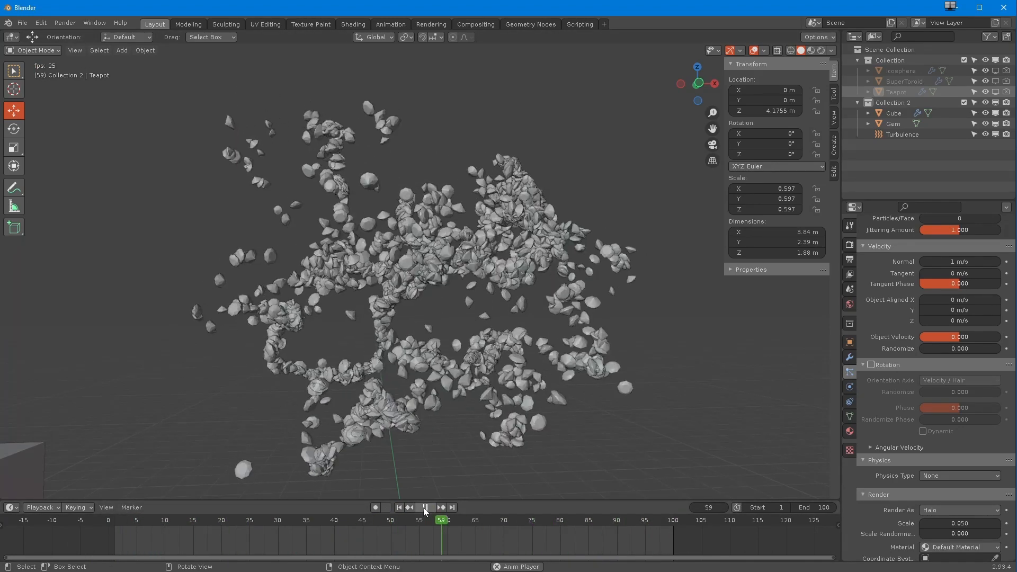
{"action": "left_click", "coordinate": [426, 508]}
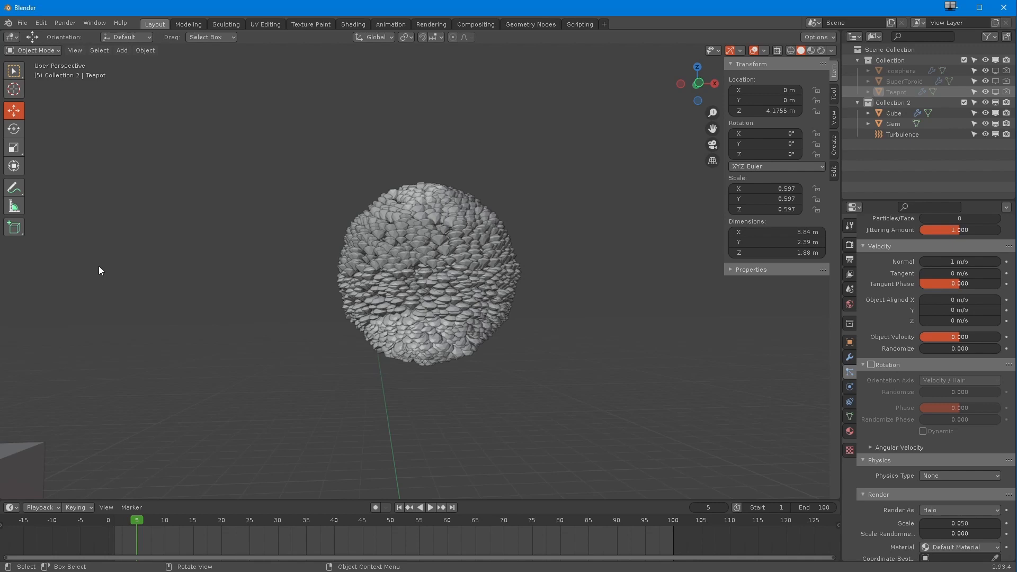
{"action": "left_click", "coordinate": [398, 507]}
{"action": "left_click", "coordinate": [430, 507]}
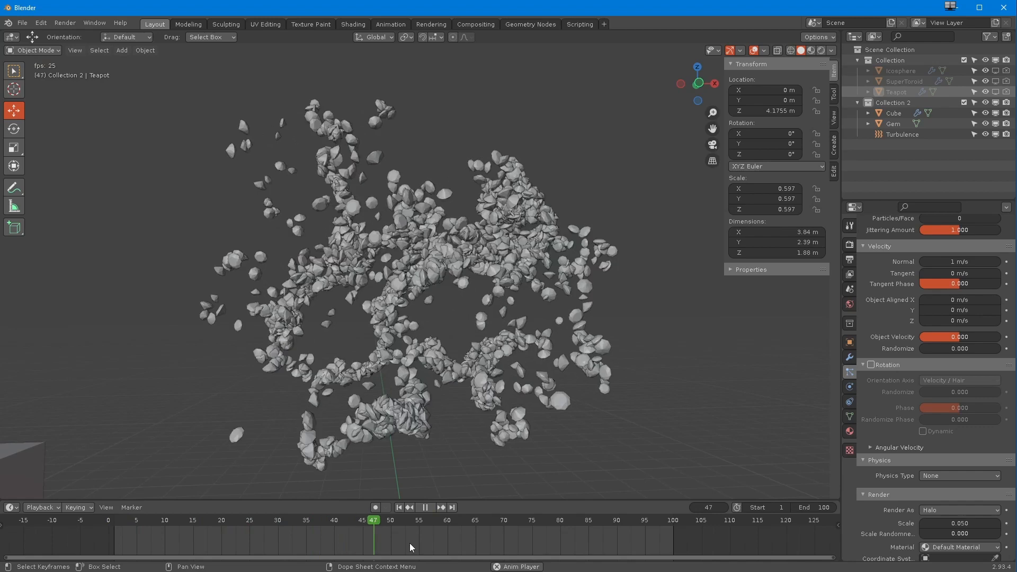